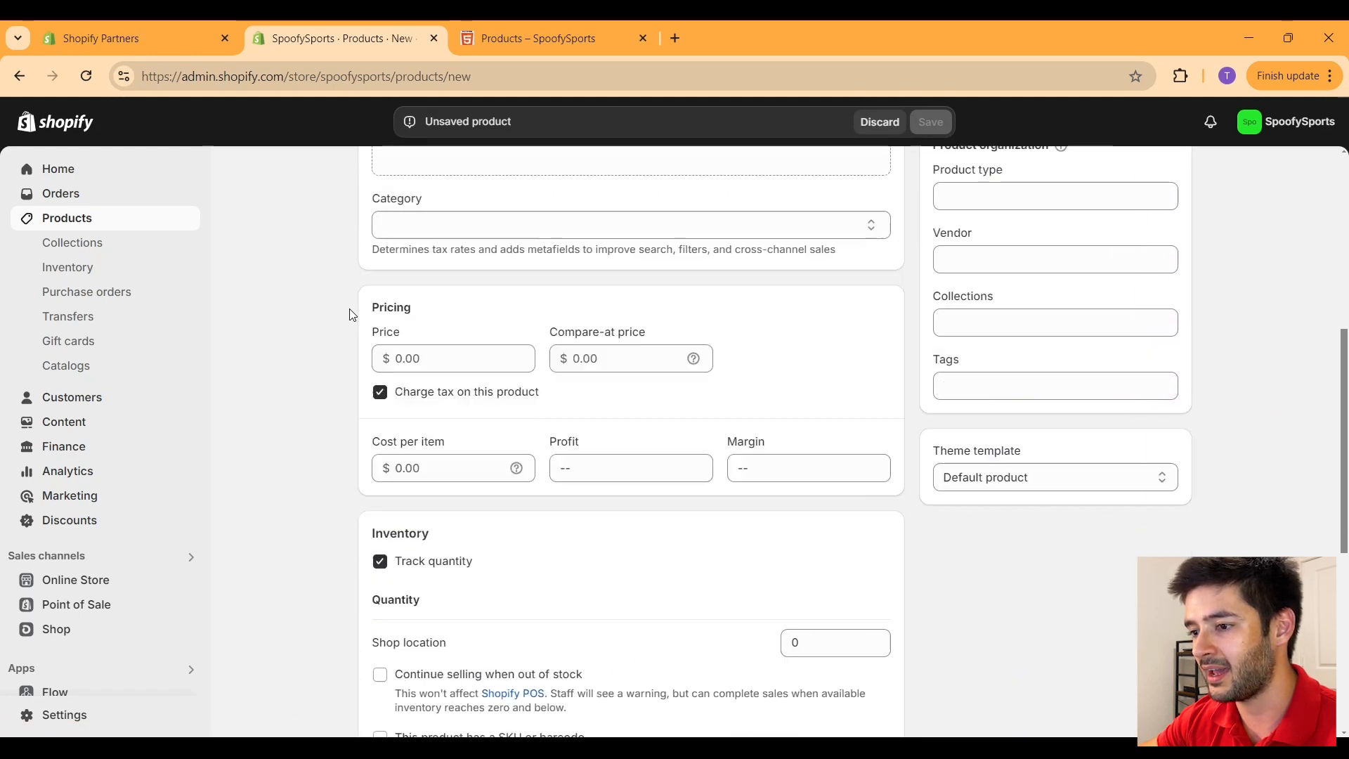
# Step: Enter "Shirt" as the title of the new product
pyautogui.scroll(8, 349, 310)
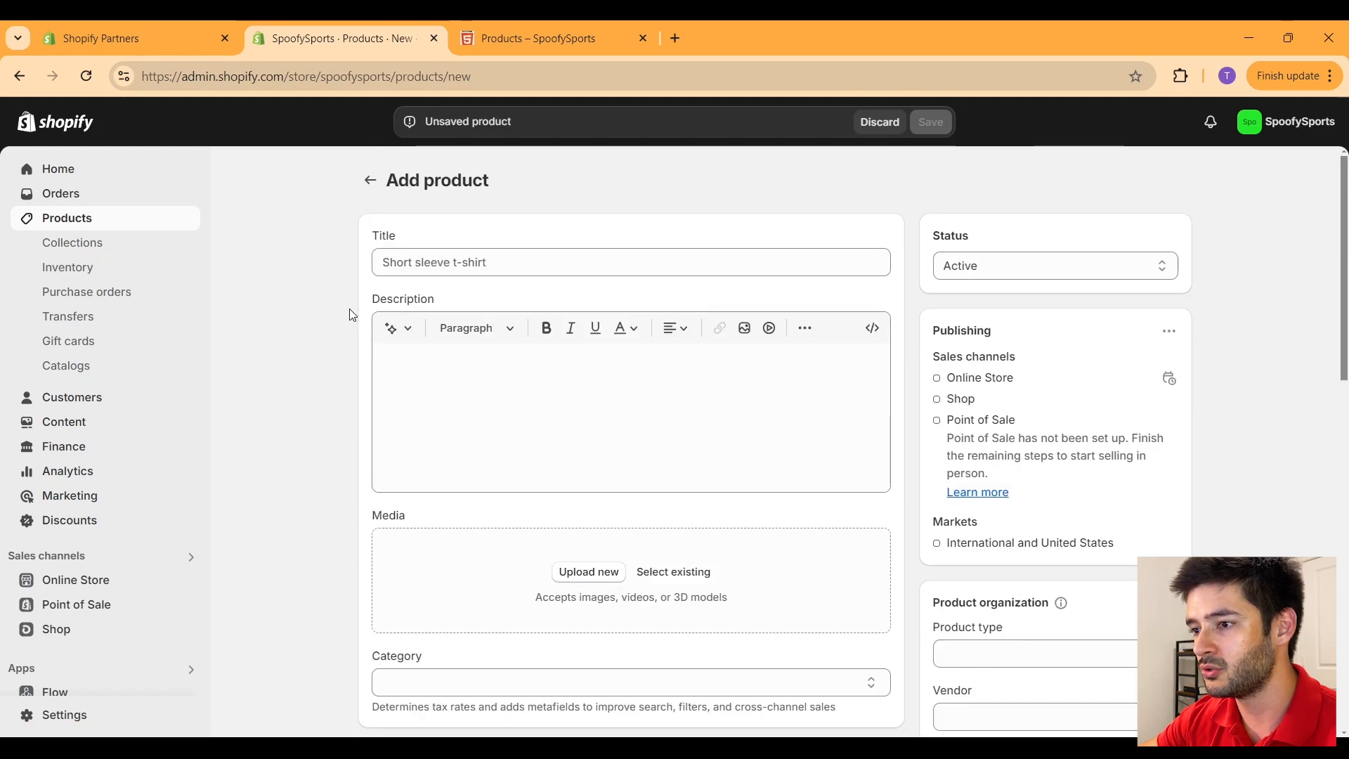
pyautogui.click(451, 260)
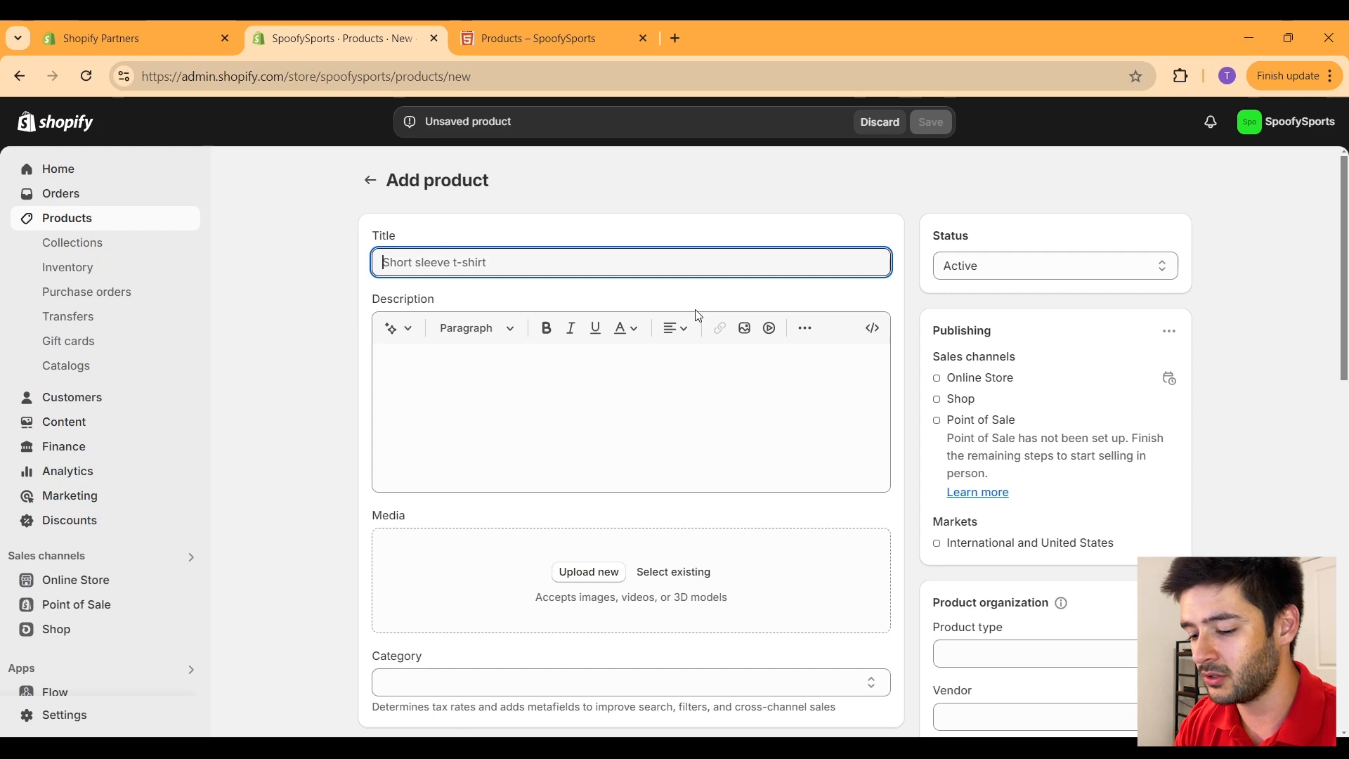
pyautogui.write('Shirt')
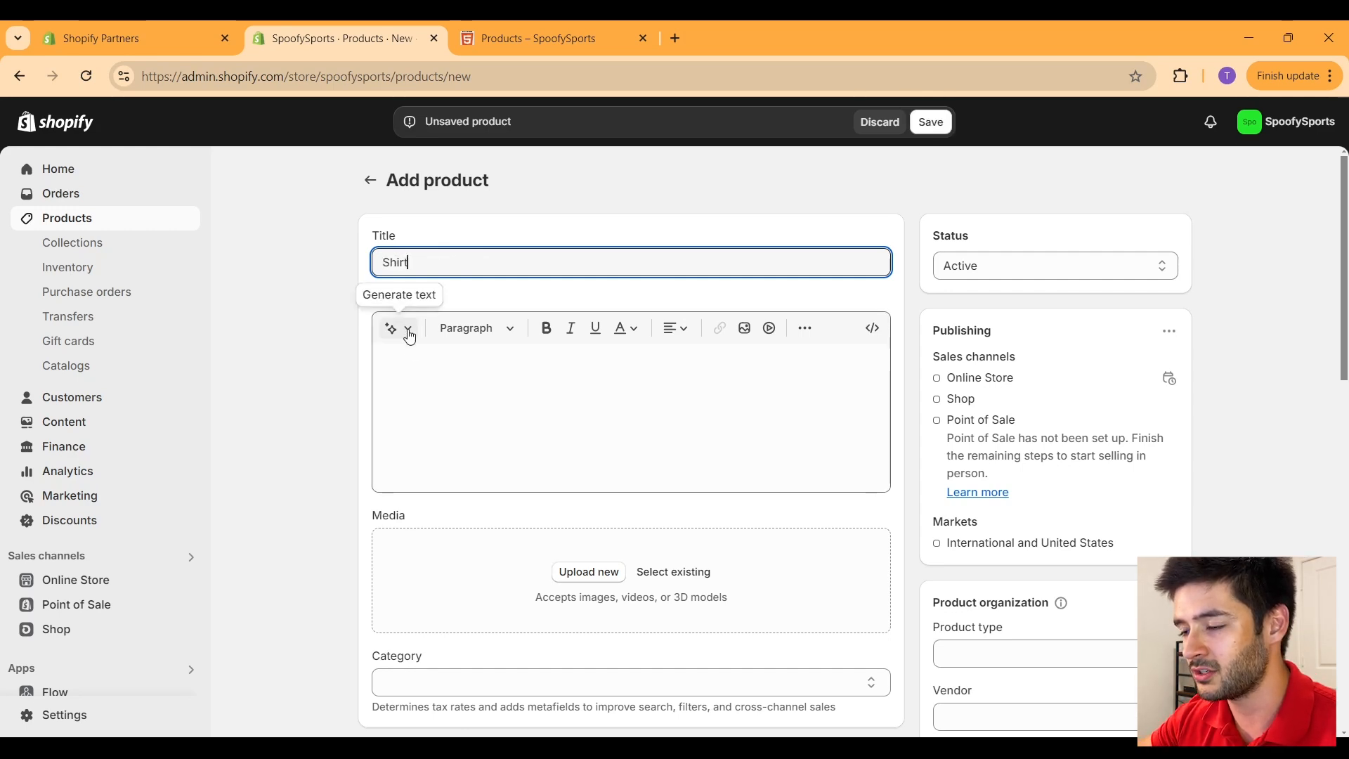
# Step: Generate a product description from the keywords "sports shirt" with the Supportive tone, and keep the generated text
pyautogui.click(427, 374)
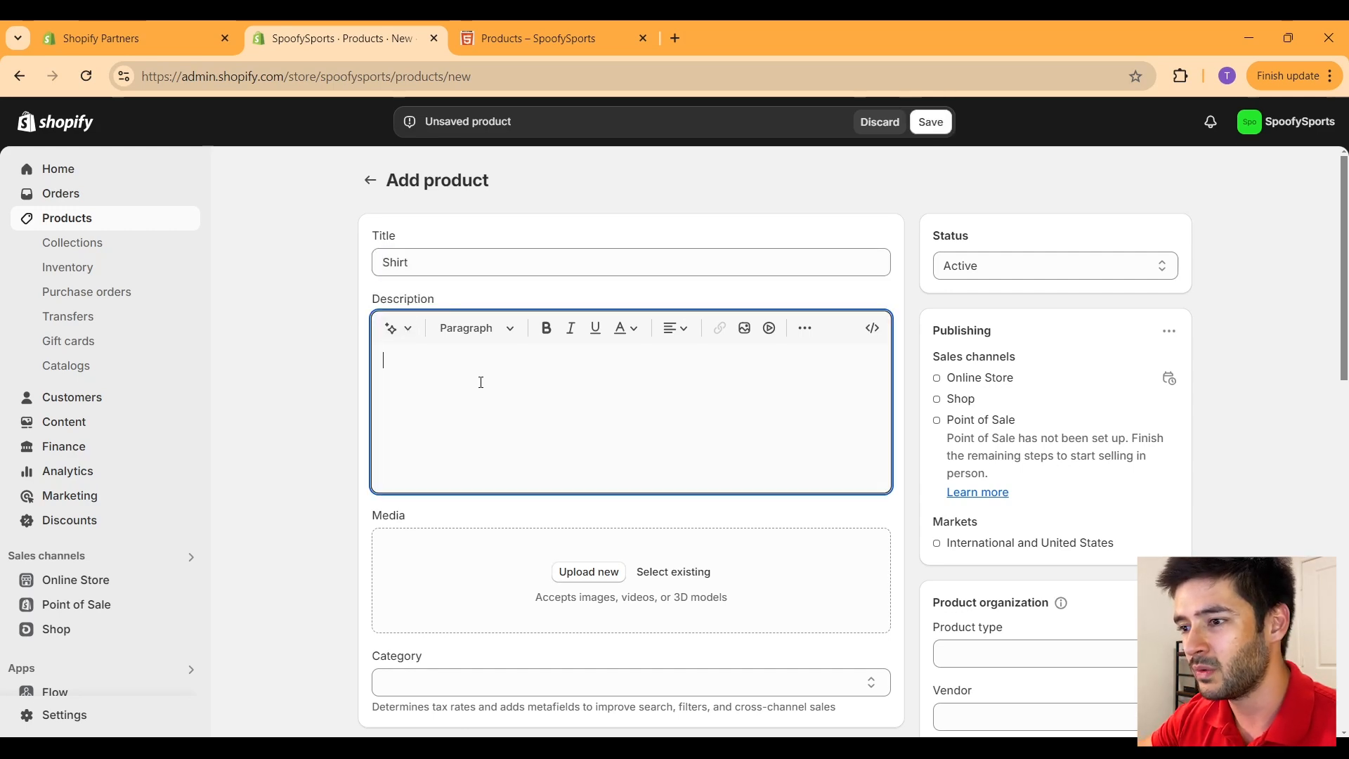
pyautogui.click(410, 338)
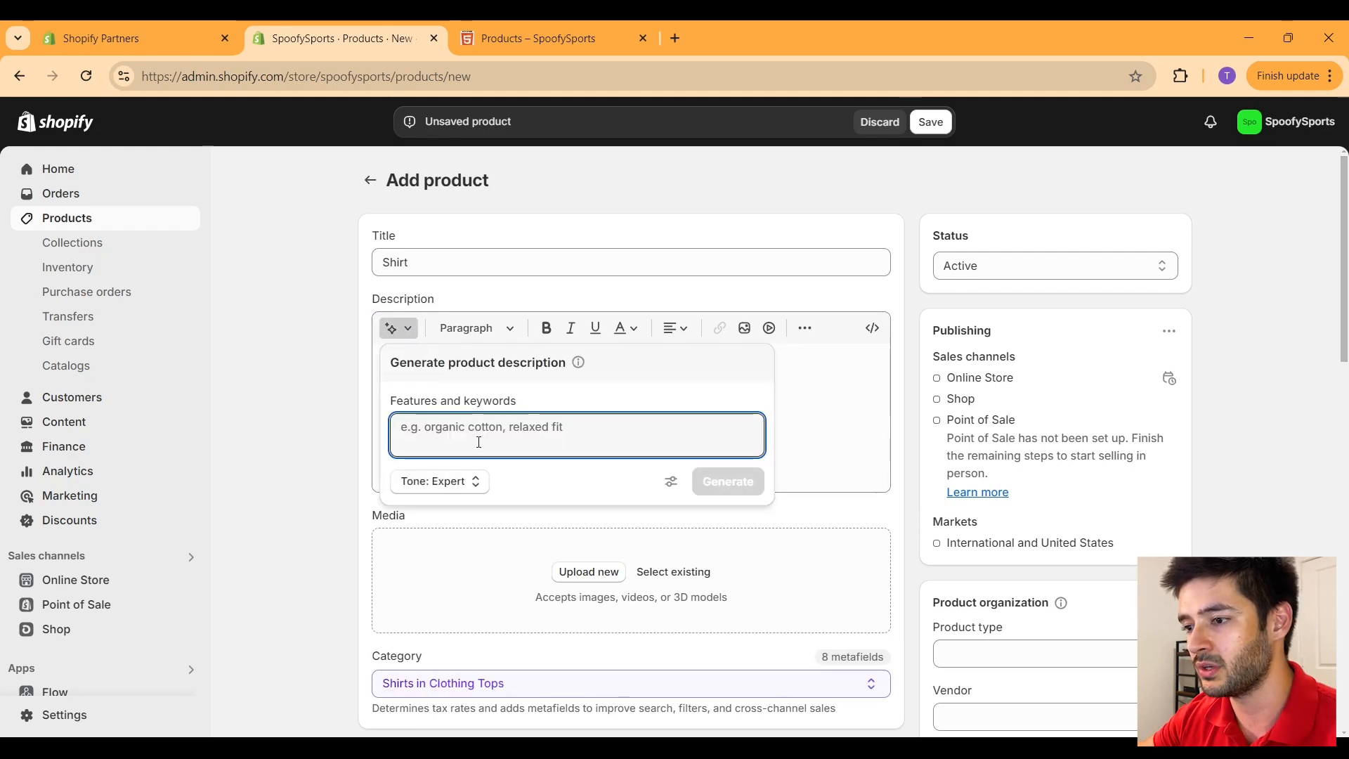
pyautogui.write('sports')
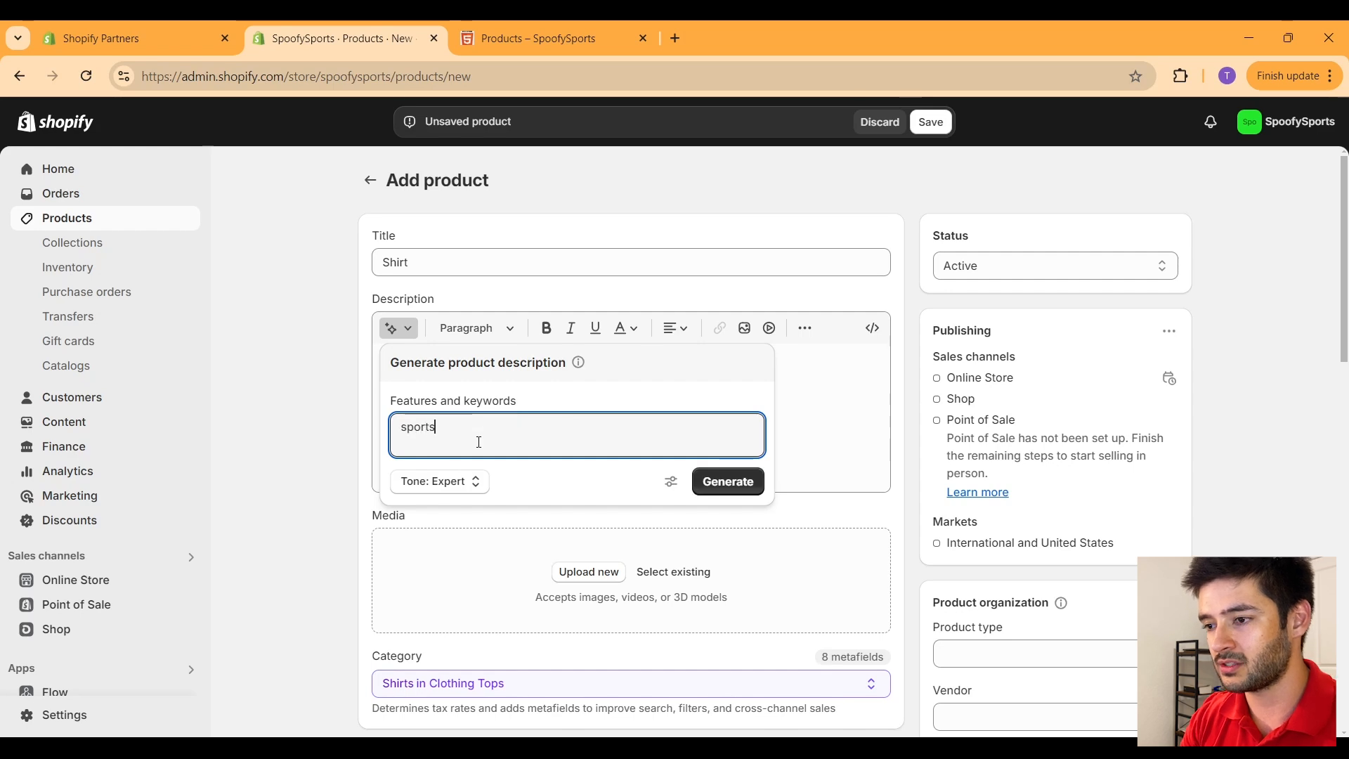
pyautogui.write(' shirt')
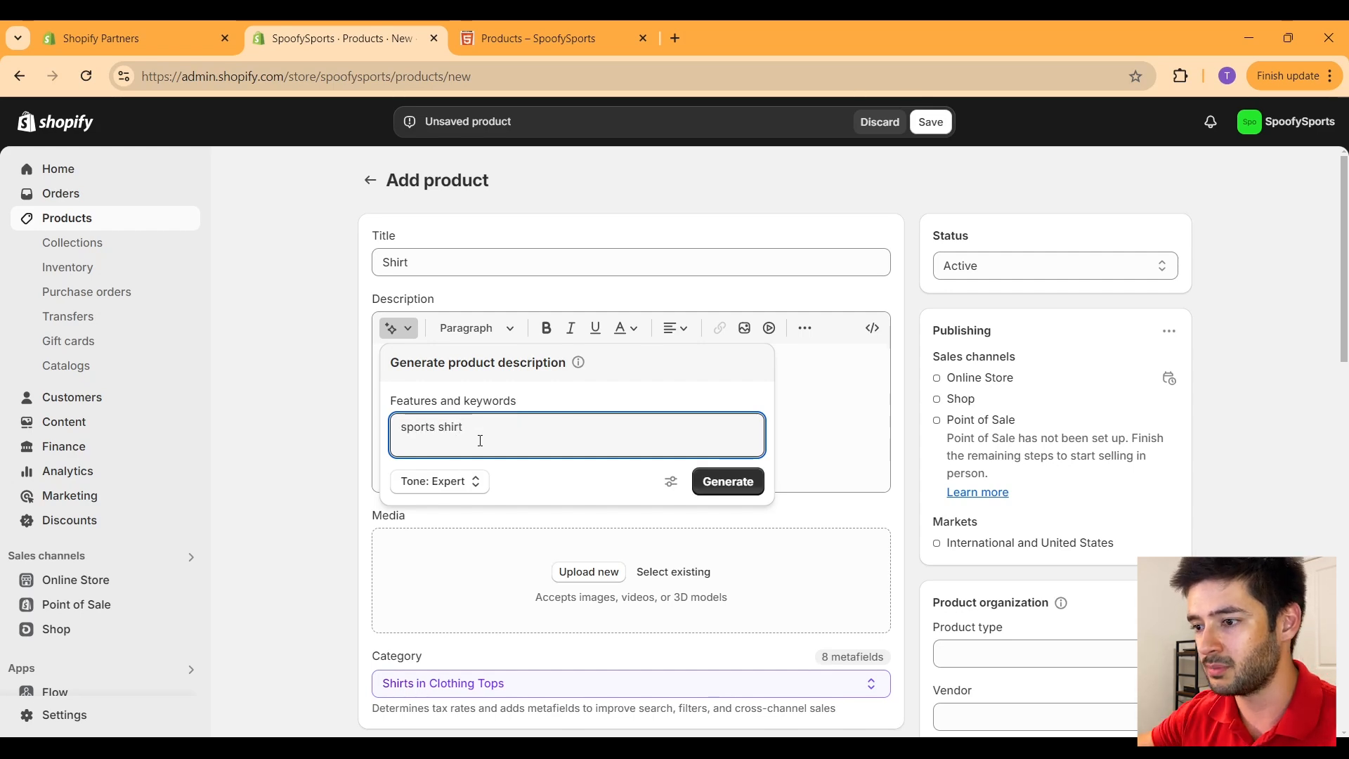
pyautogui.click(446, 483)
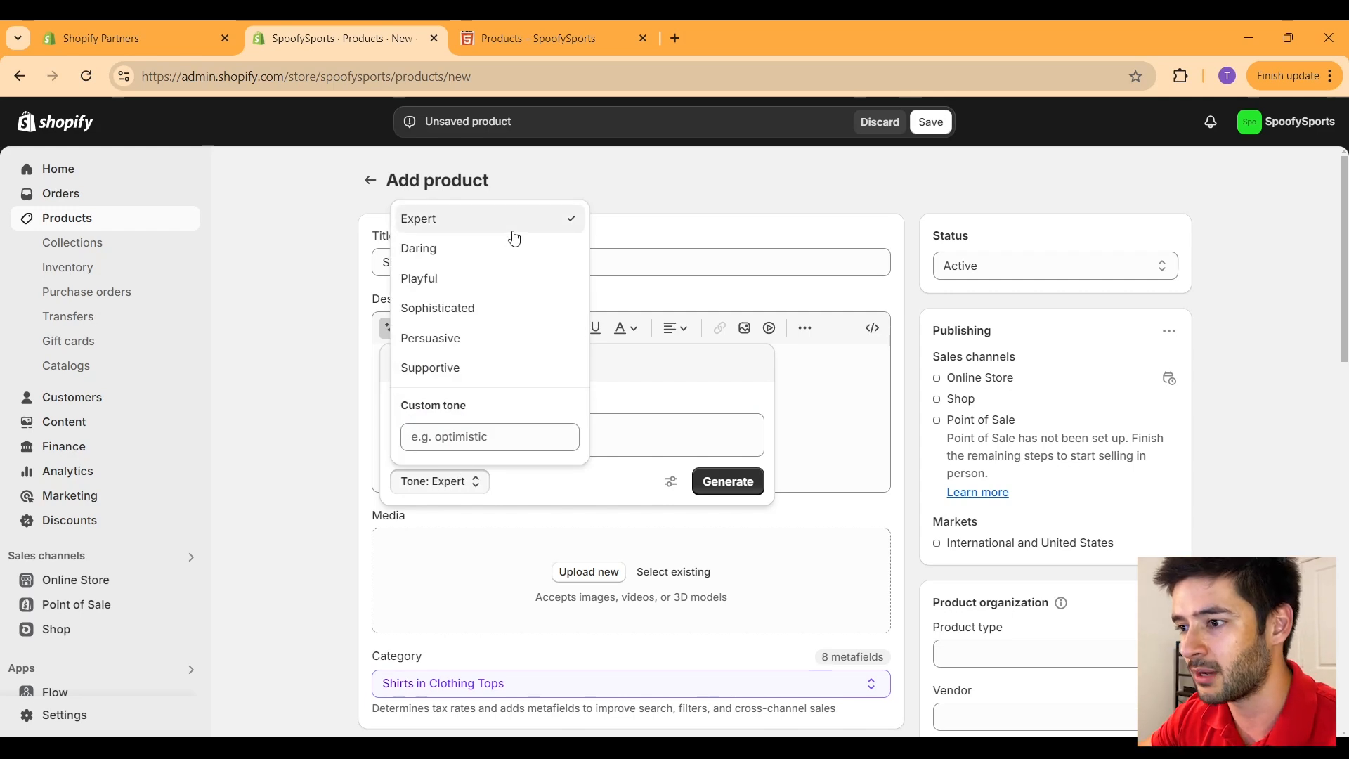
pyautogui.click(477, 366)
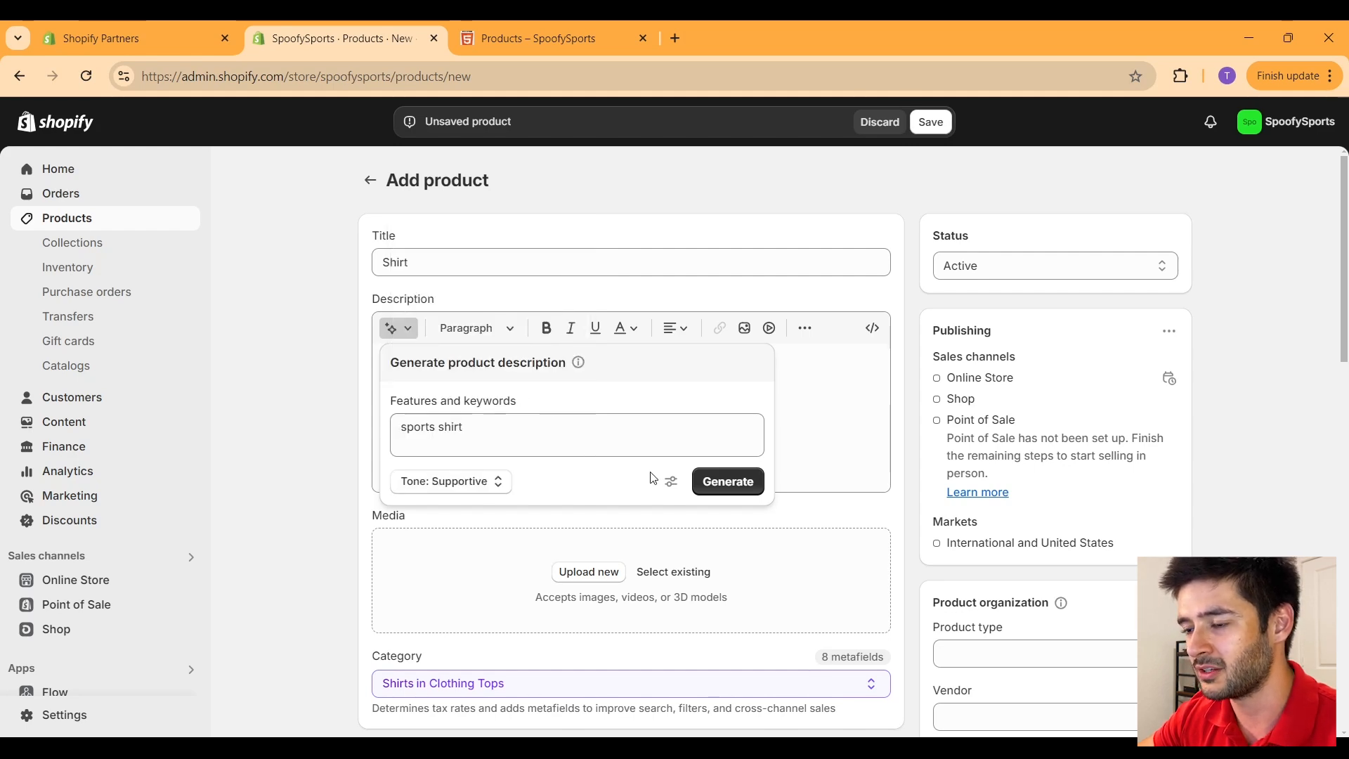
pyautogui.click(724, 489)
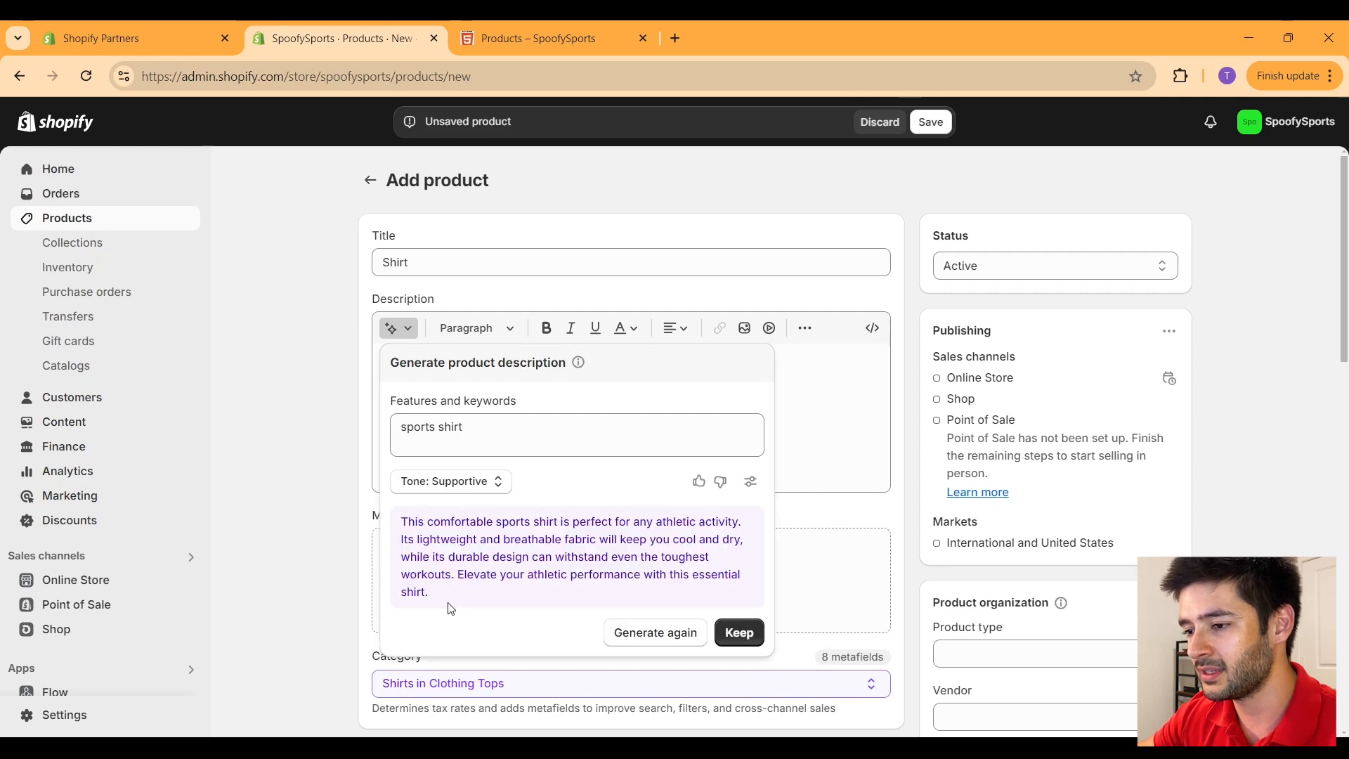
pyautogui.moveTo(445, 596); pyautogui.dragTo(404, 521)
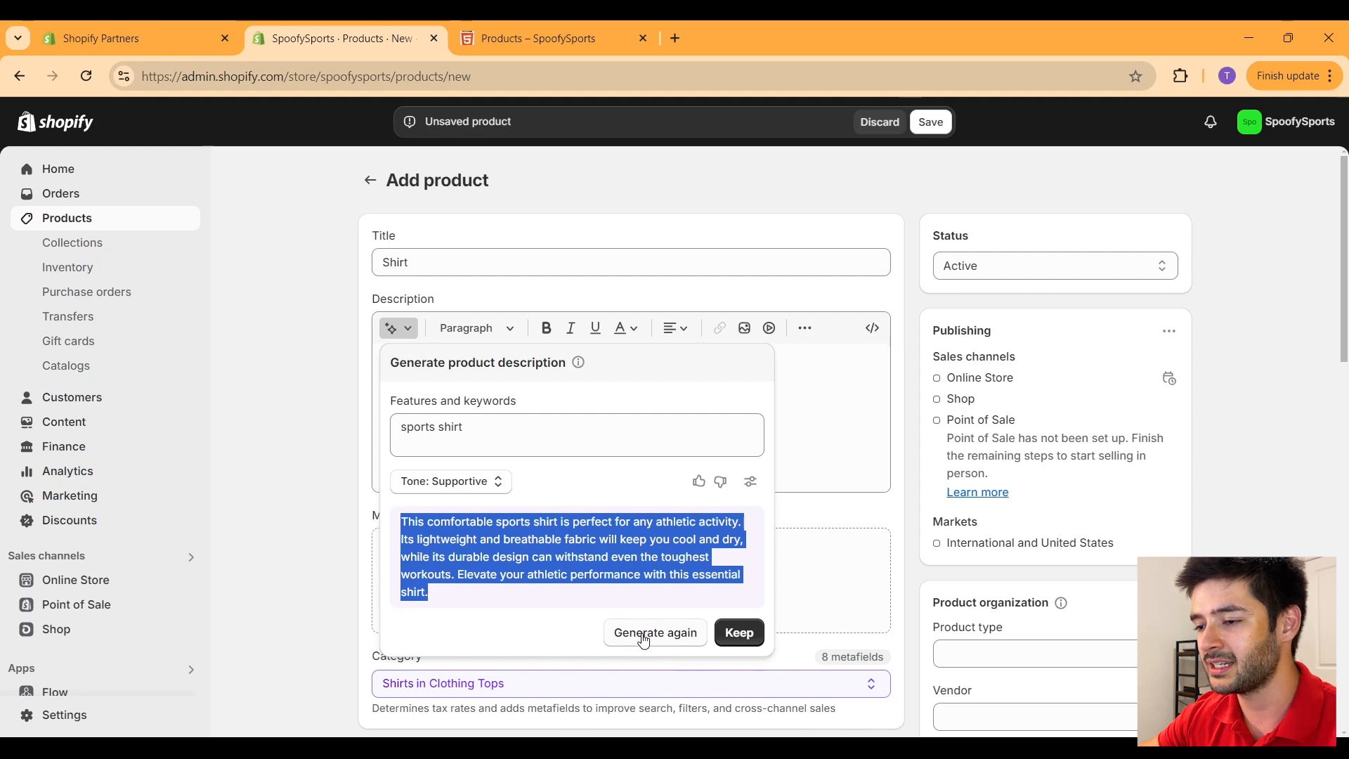
pyautogui.click(753, 635)
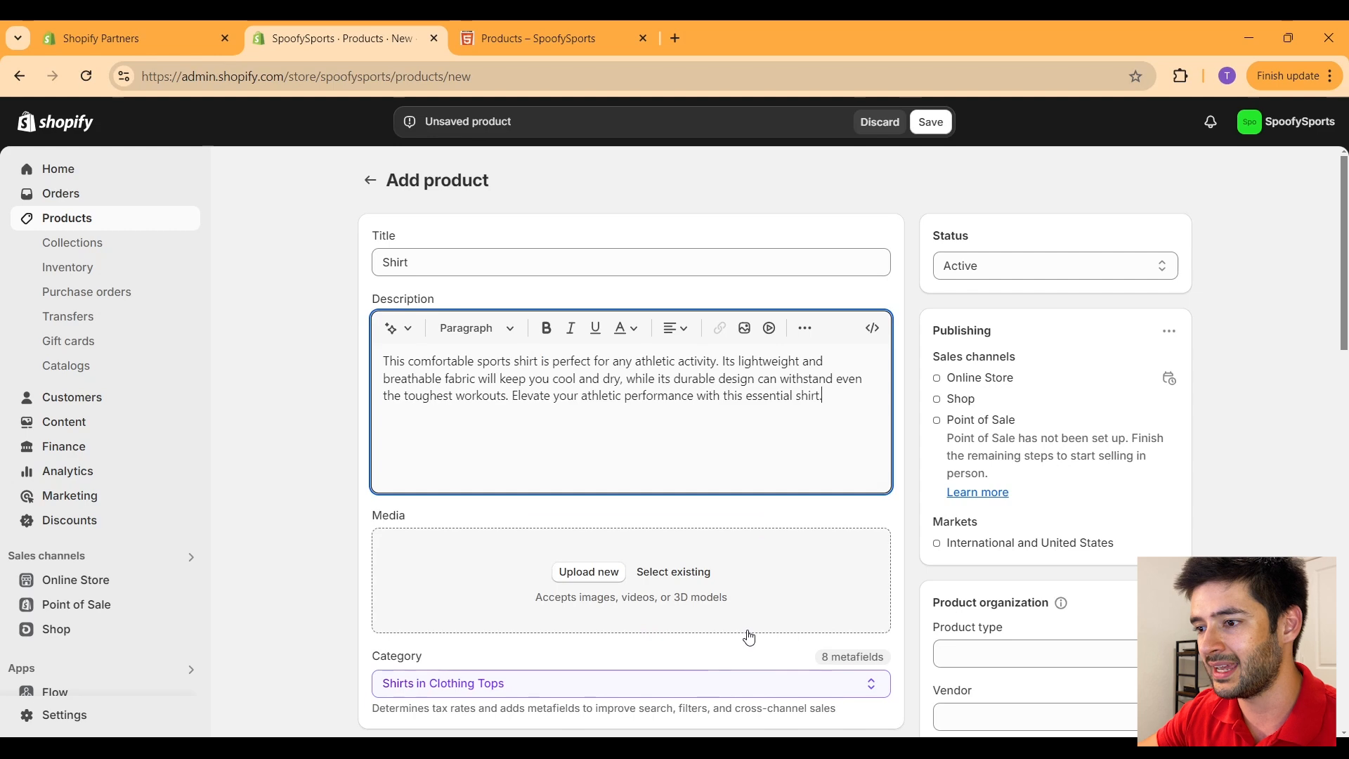
# Step: Delete the description's last sentence, "Elevate your athletic performance with this essential shirt."
pyautogui.moveTo(853, 406); pyautogui.dragTo(385, 361)
pyautogui.moveTo(823, 397); pyautogui.dragTo(509, 396)
pyautogui.press('BackSpace')
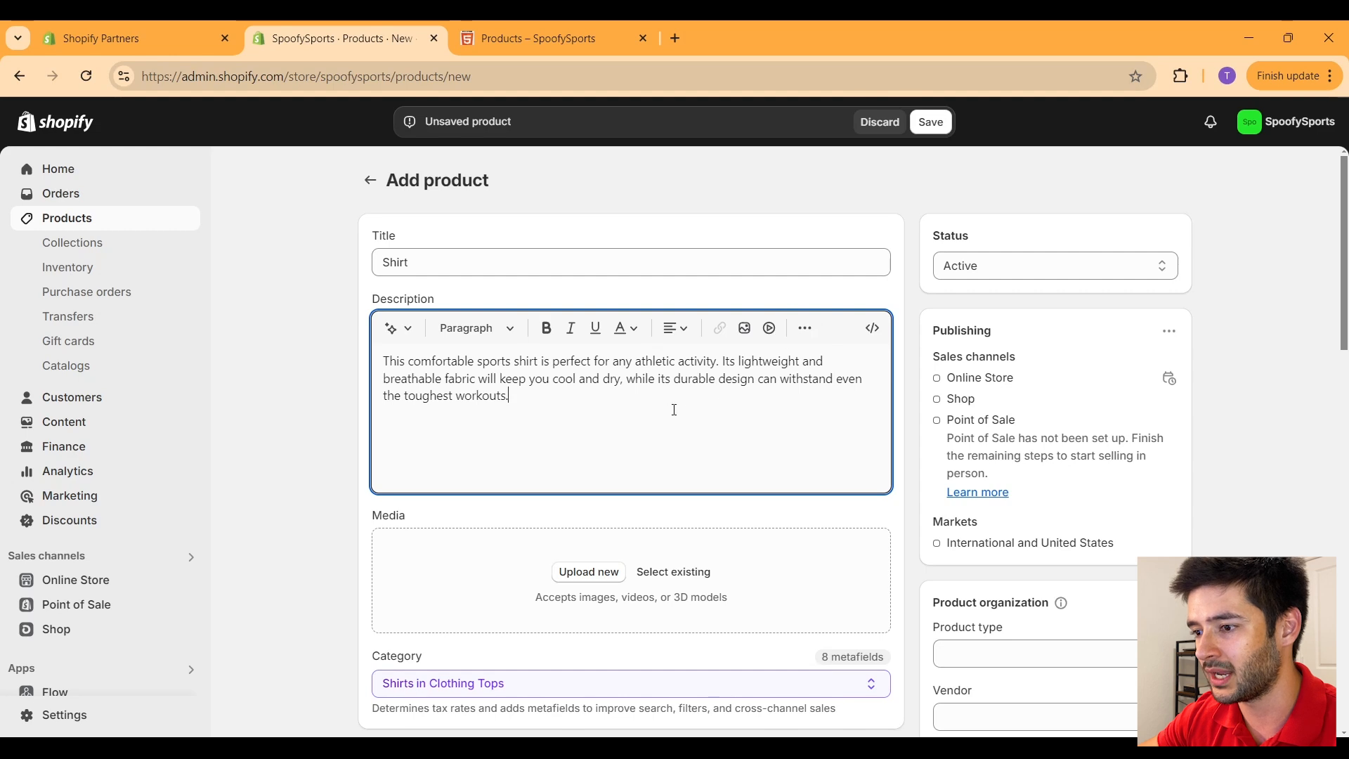
pyautogui.scroll(-1, 664, 410)
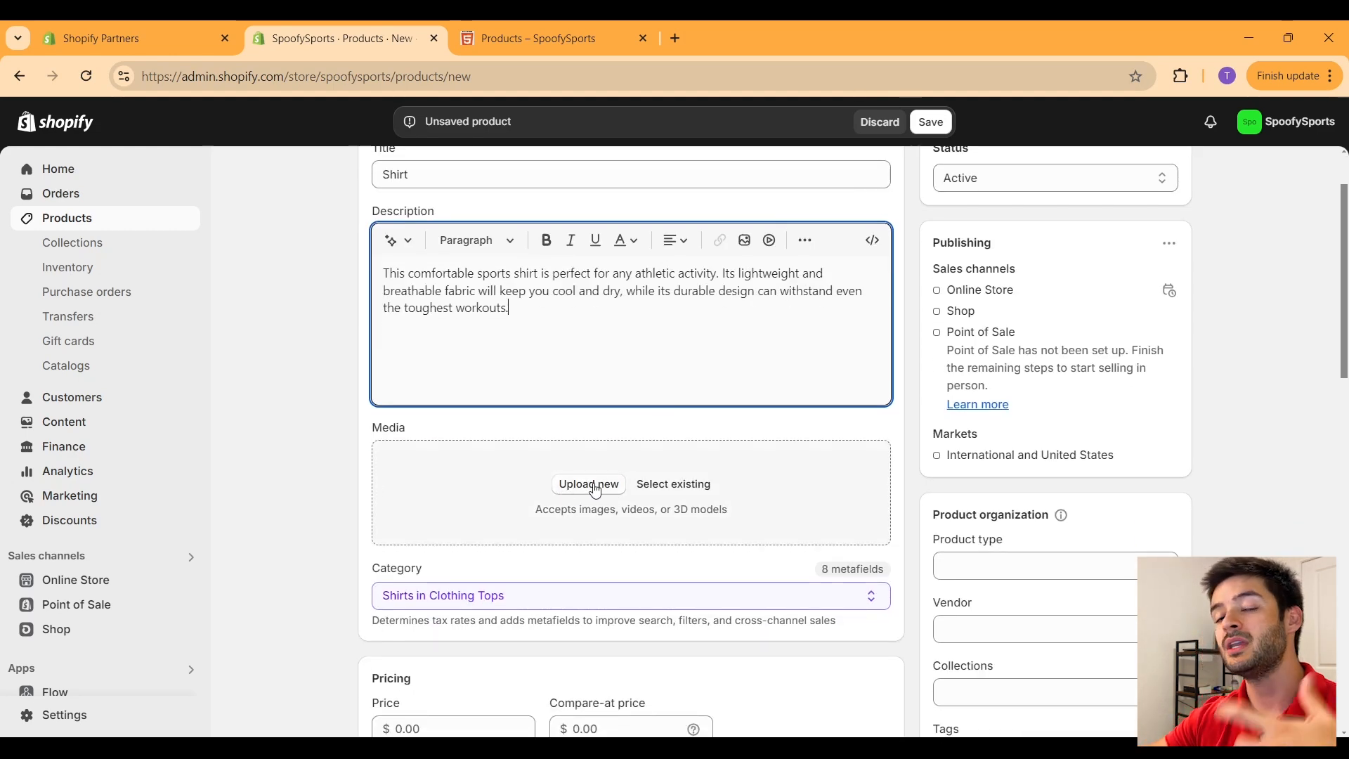
pyautogui.click(594, 486)
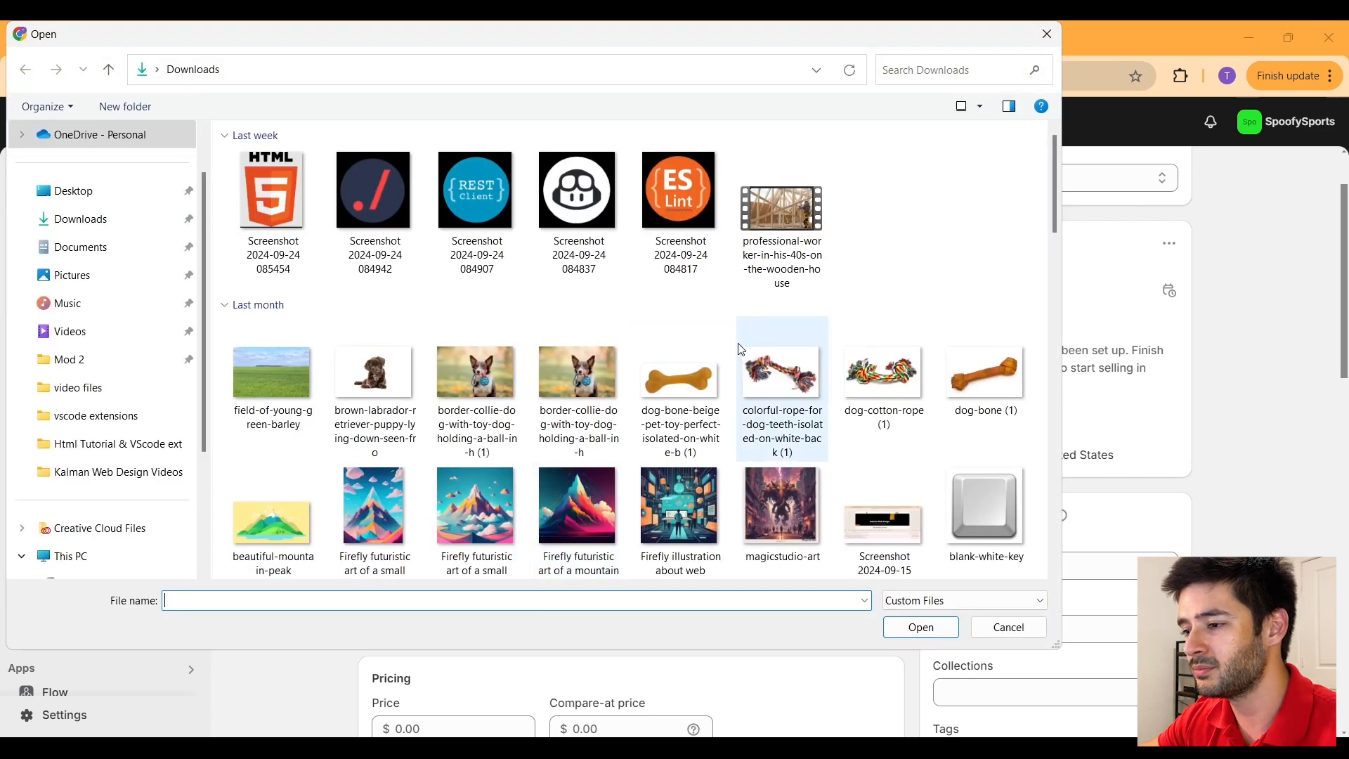
pyautogui.scroll(-2, 730, 328)
pyautogui.scroll(-9, 733, 327)
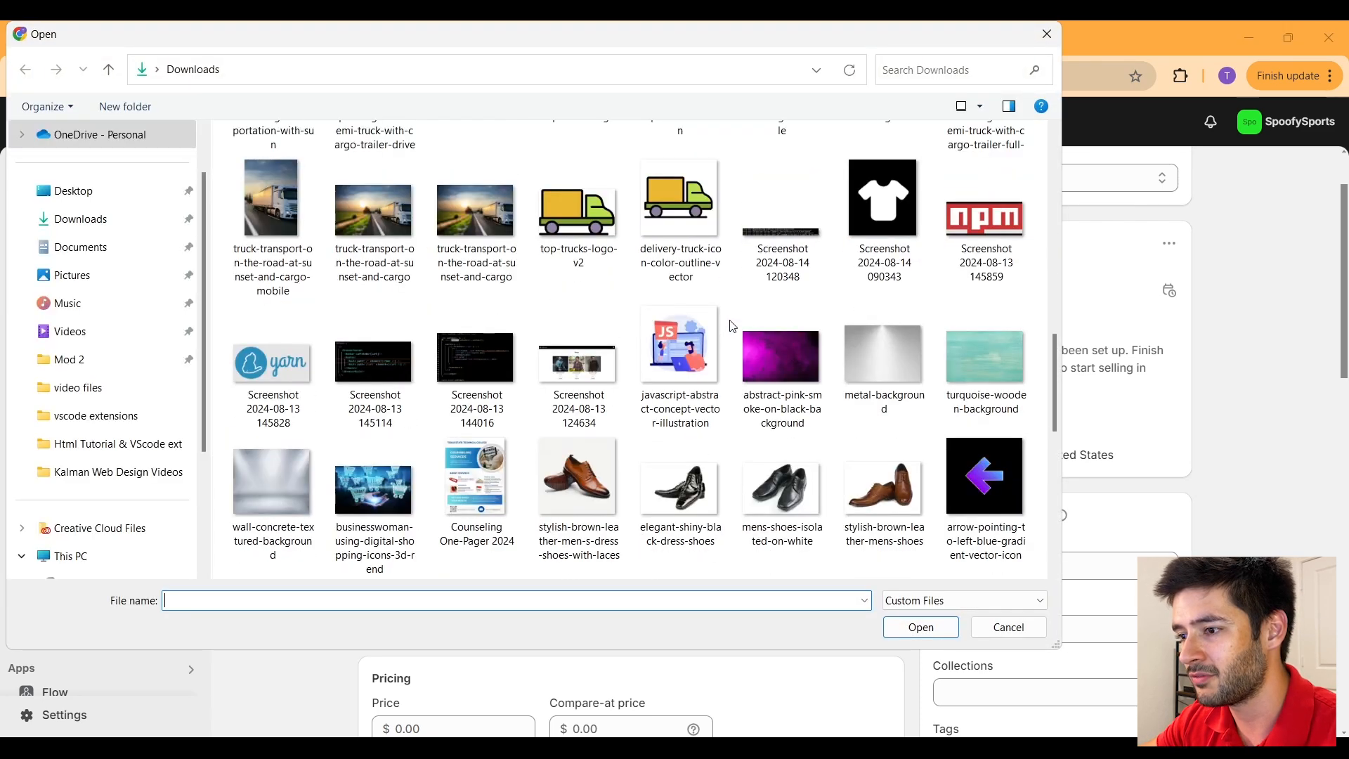
pyautogui.scroll(3, 883, 232)
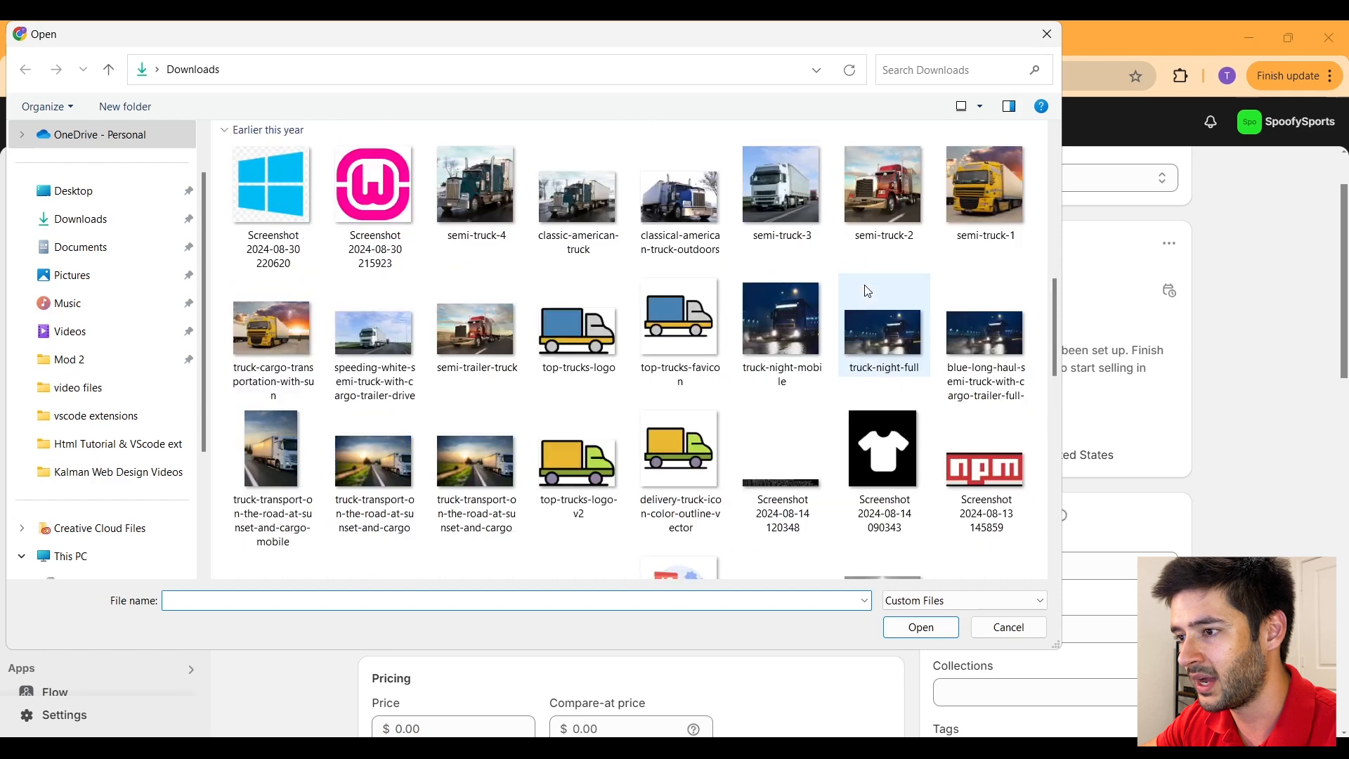
pyautogui.click(883, 485)
pyautogui.click(906, 635)
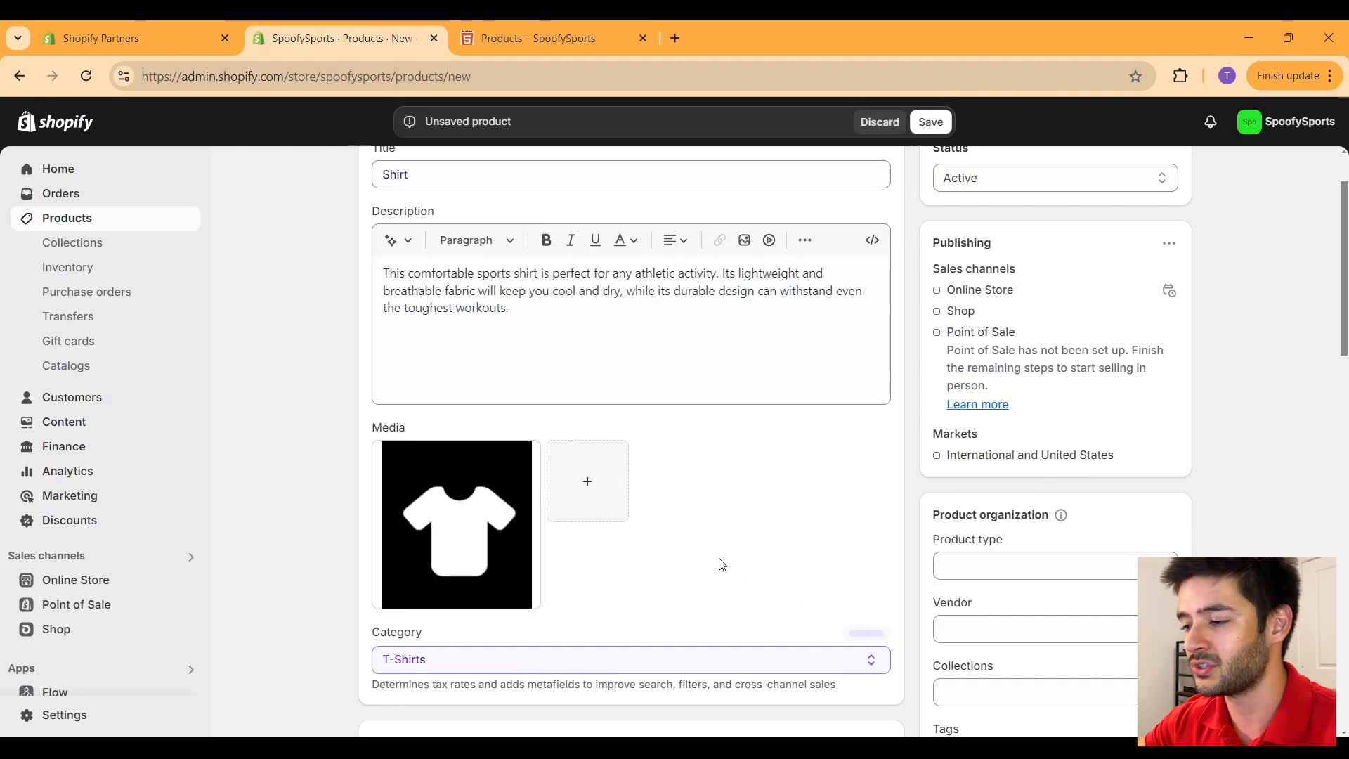
# Step: Set the product's price to $14.99 and its compare-at price to $19.99
pyautogui.scroll(-5, 731, 464)
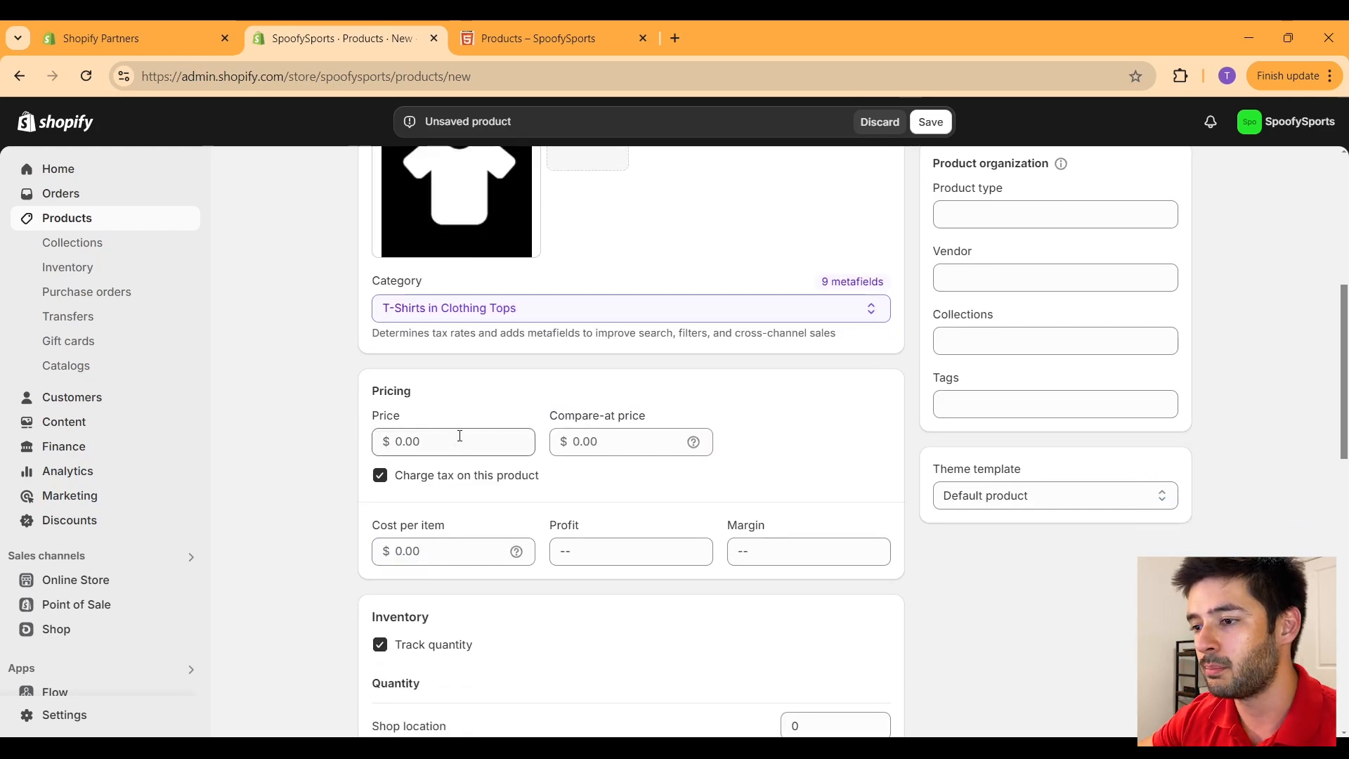
pyautogui.click(385, 441)
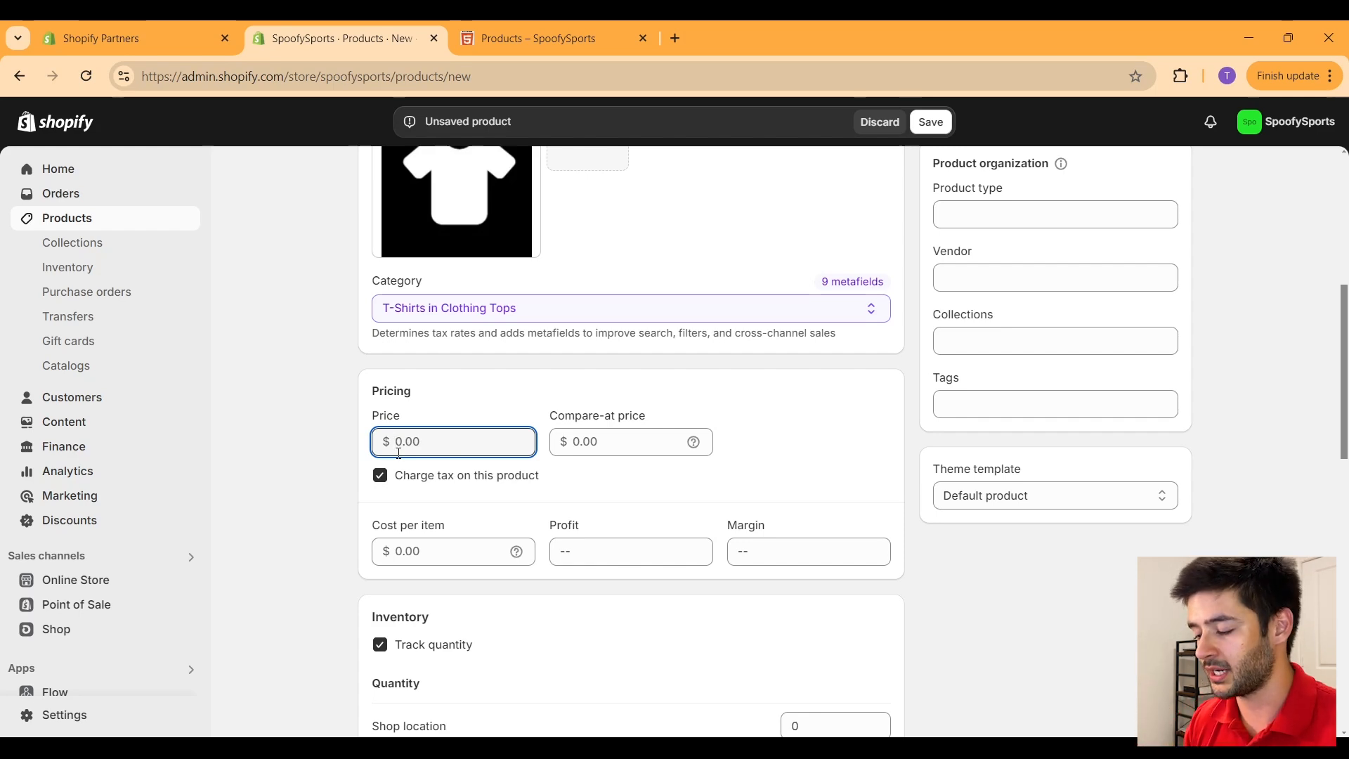
pyautogui.write('14.')
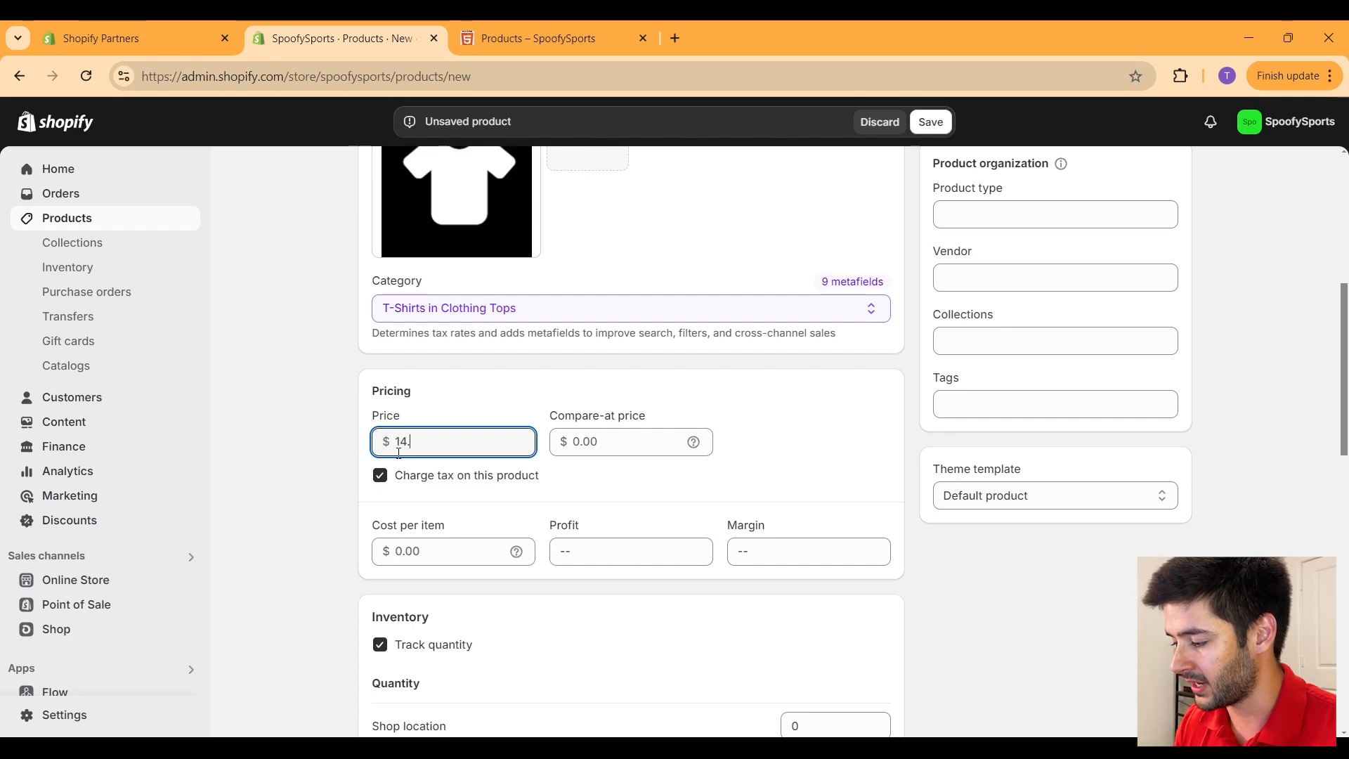
pyautogui.write('99')
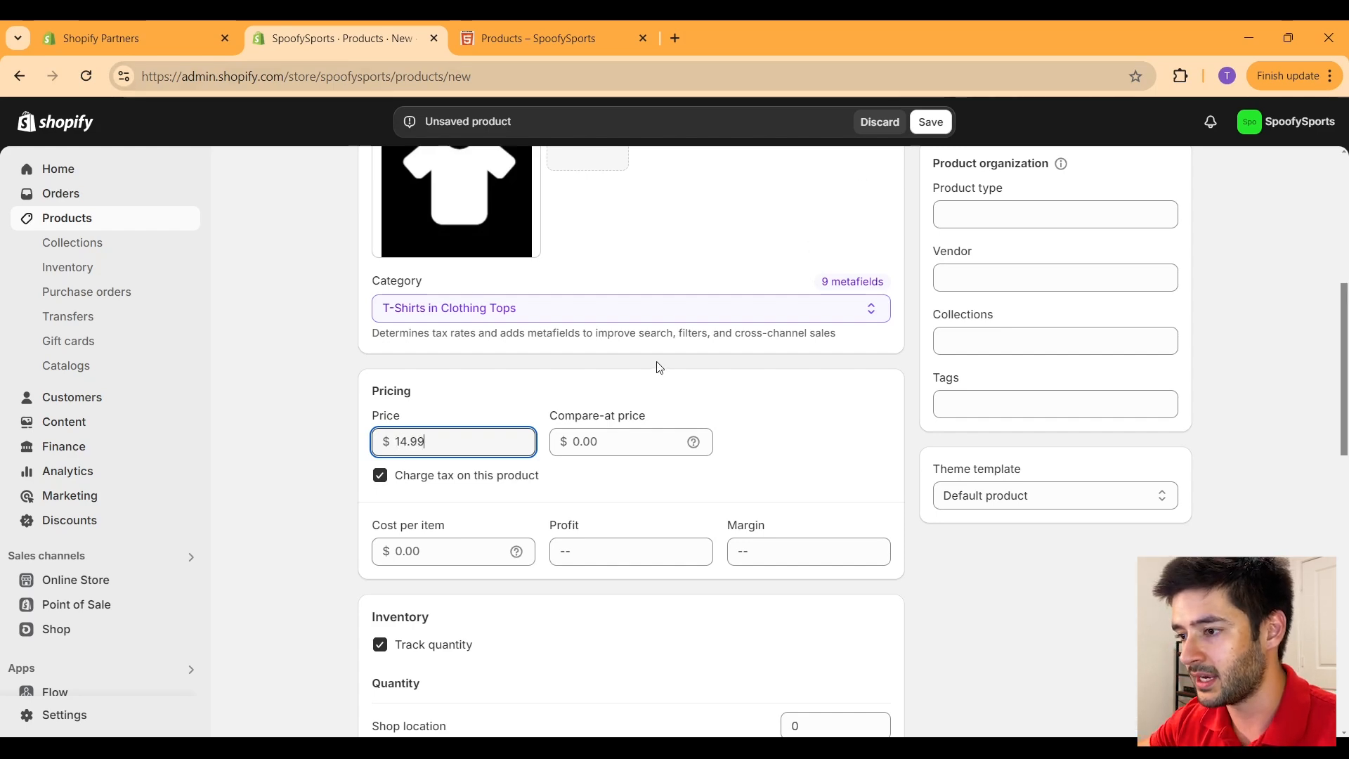
pyautogui.click(645, 443)
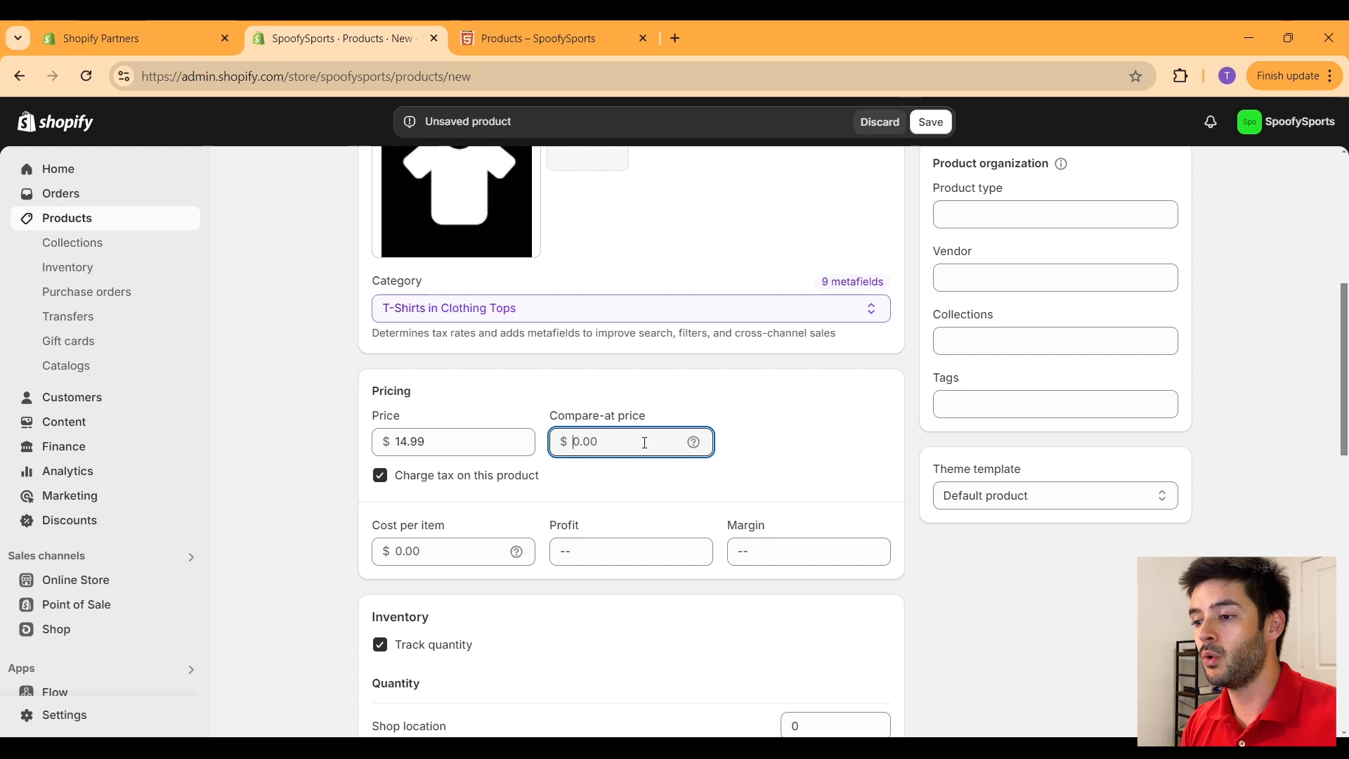
pyautogui.write('19.99')
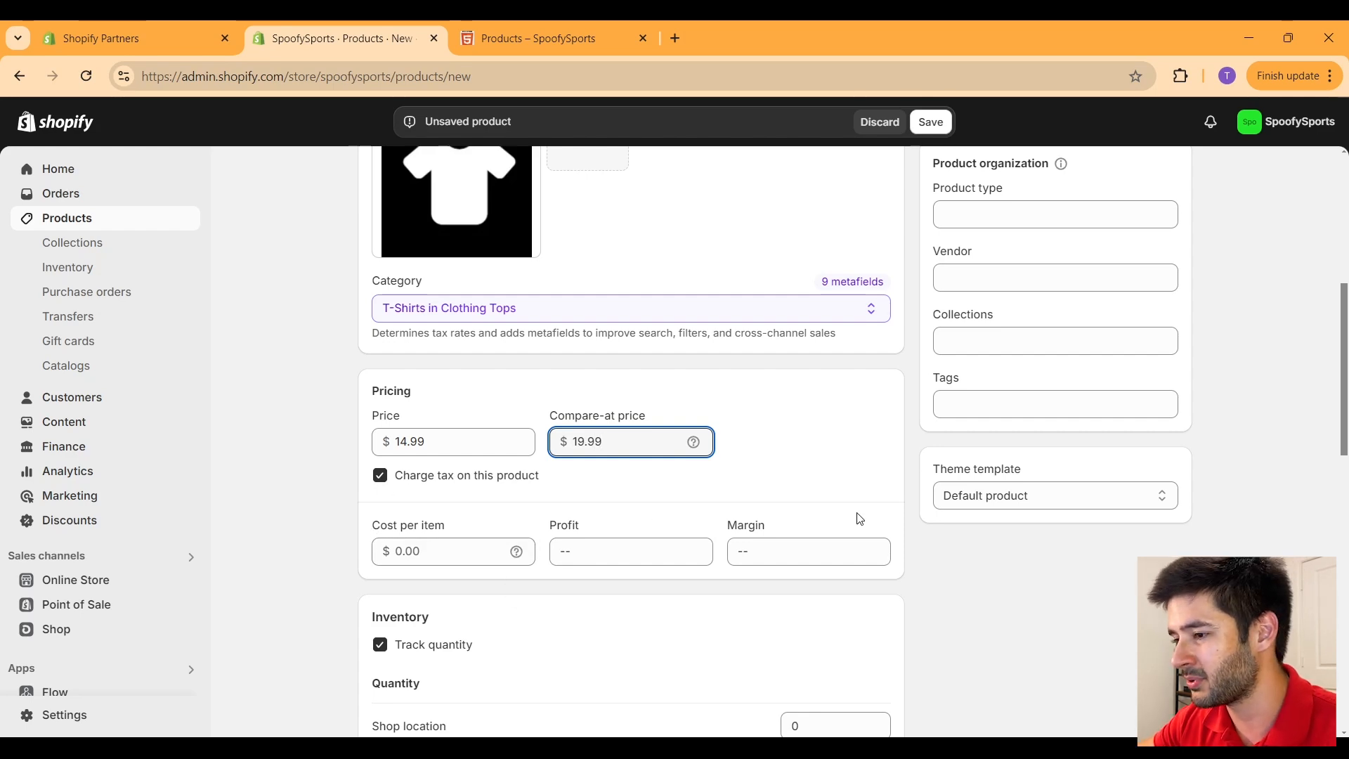
# Step: Set the cost per item to $4.99 and check the calculated profit
pyautogui.click(446, 551)
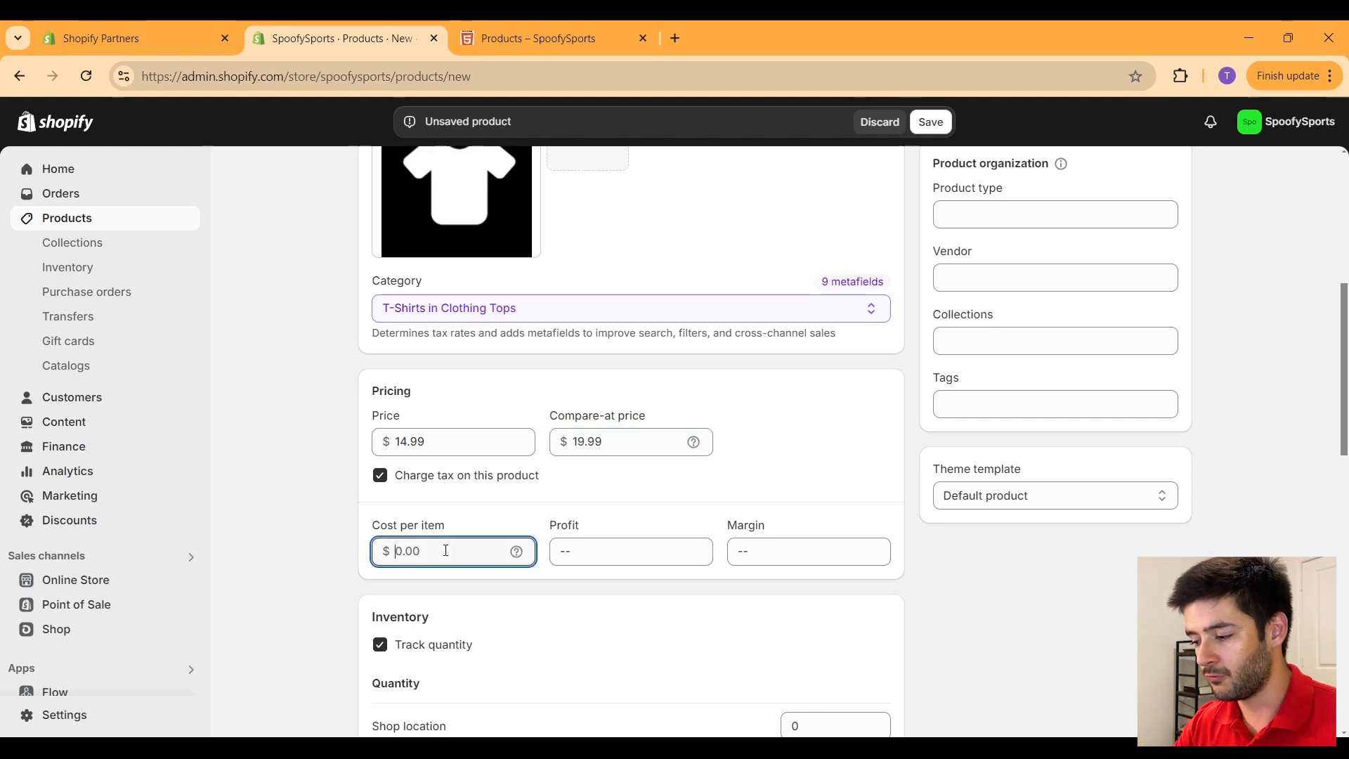
pyautogui.write('4.99')
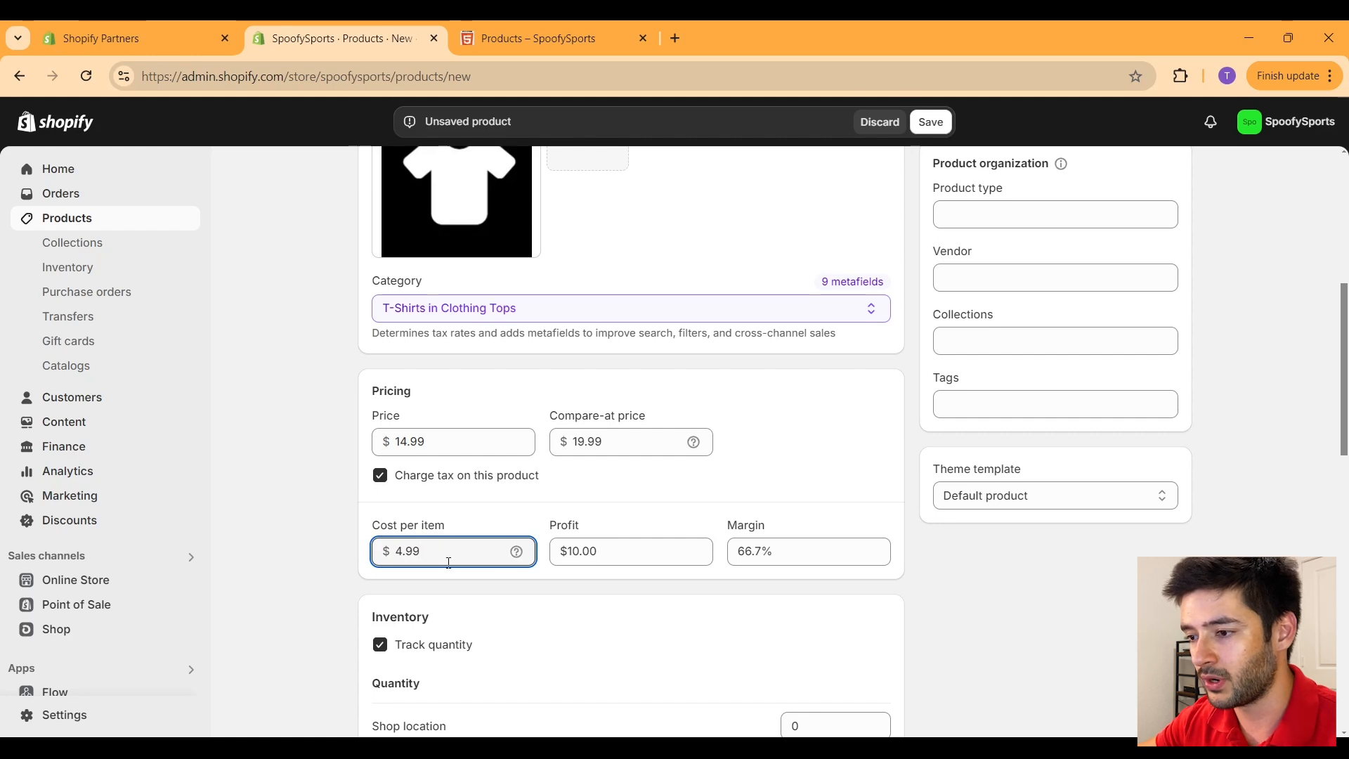
pyautogui.moveTo(626, 555); pyautogui.dragTo(562, 553)
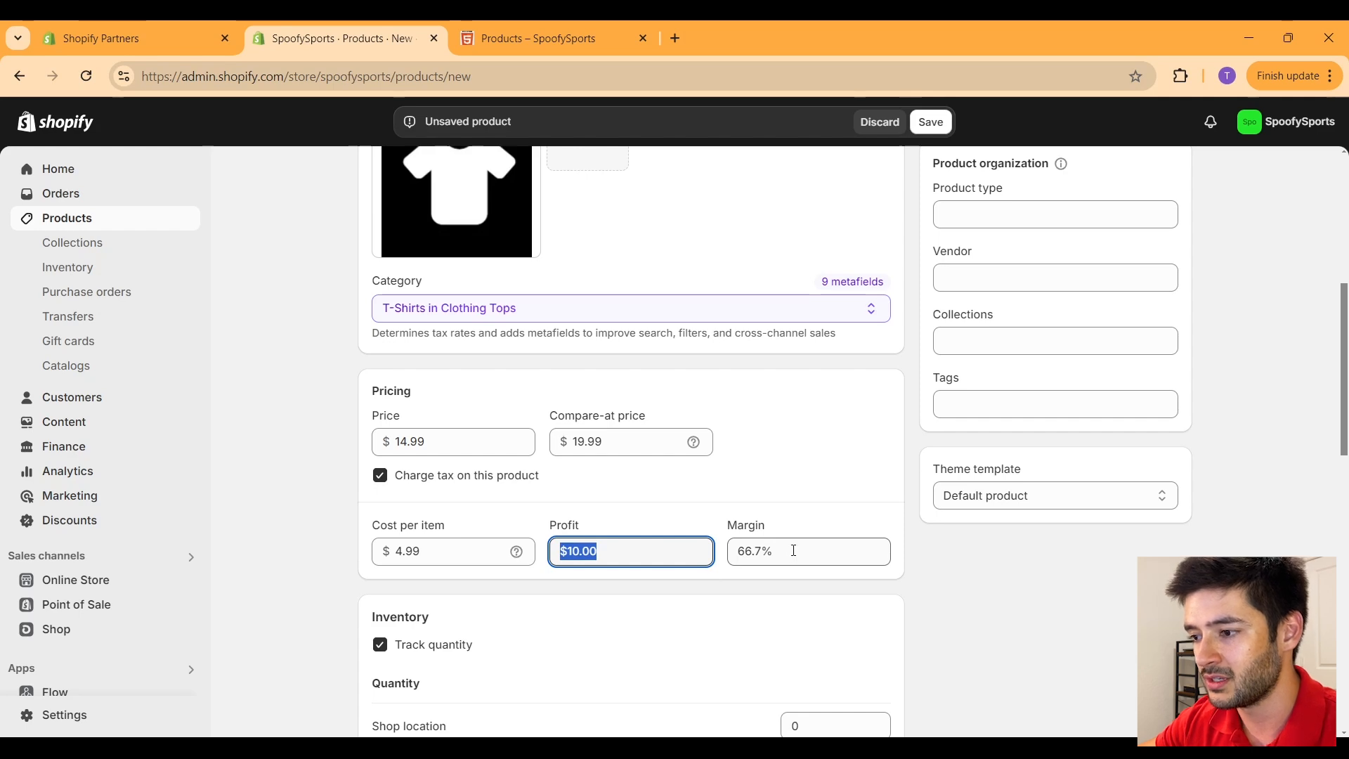
# Step: Set the tracked inventory quantity at the shop location to 15
pyautogui.scroll(-2, 718, 611)
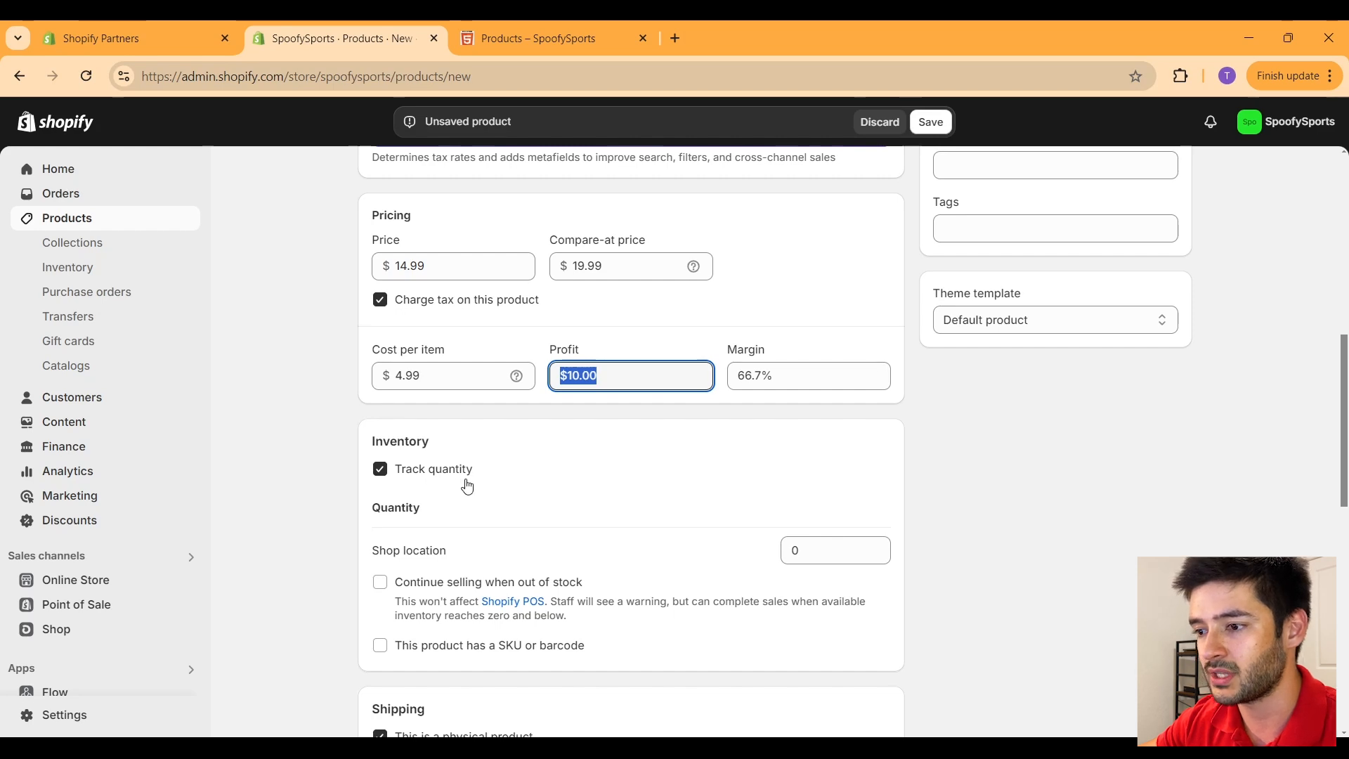
pyautogui.scroll(-1, 480, 490)
pyautogui.moveTo(512, 386); pyautogui.dragTo(334, 382)
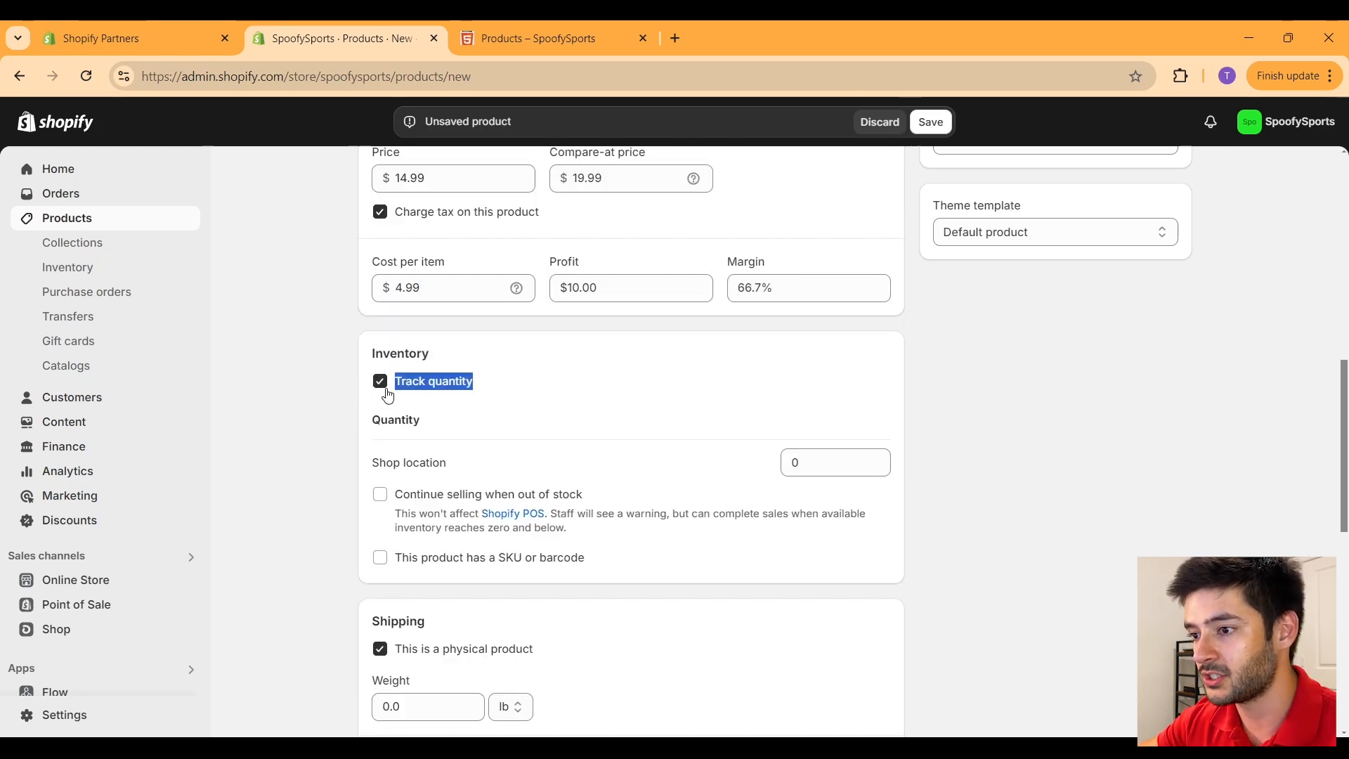
pyautogui.scroll(-1, 534, 460)
pyautogui.scroll(1, 581, 458)
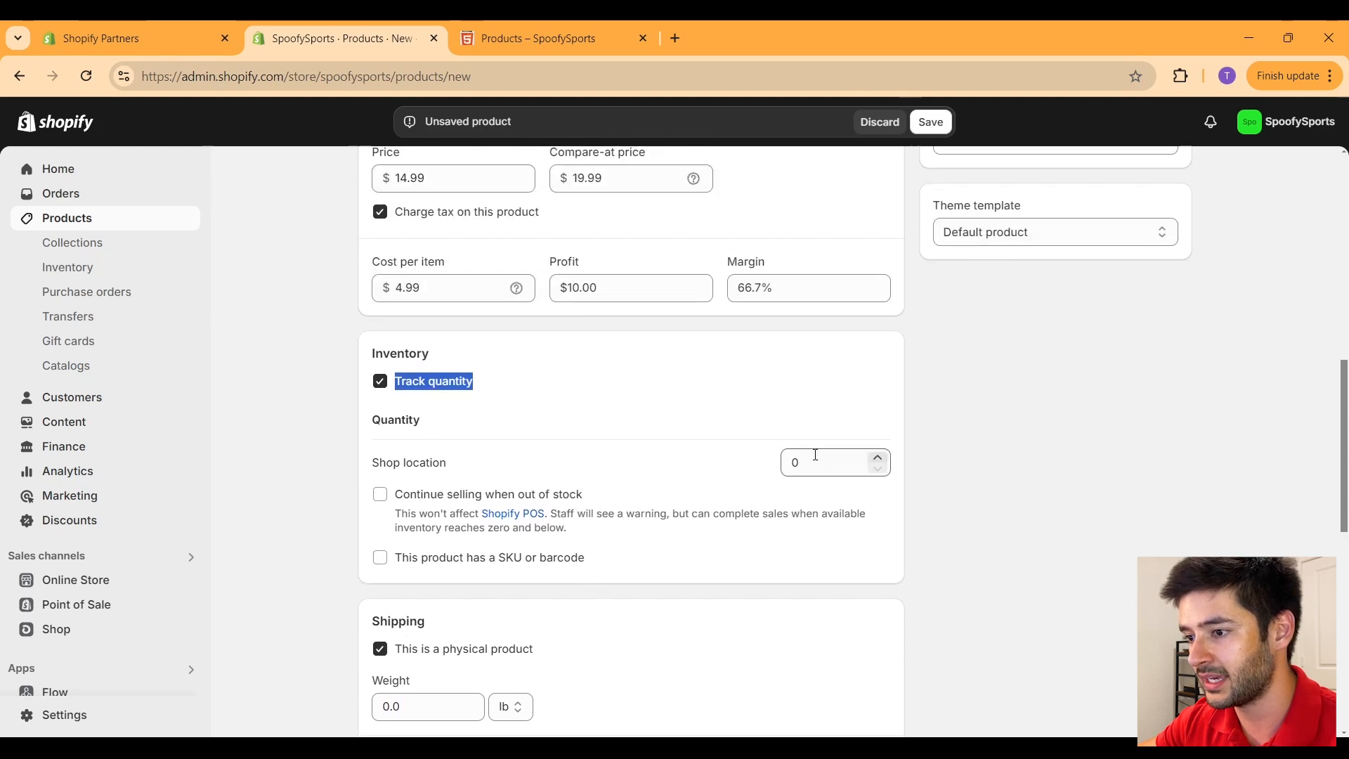
pyautogui.doubleClick(826, 457)
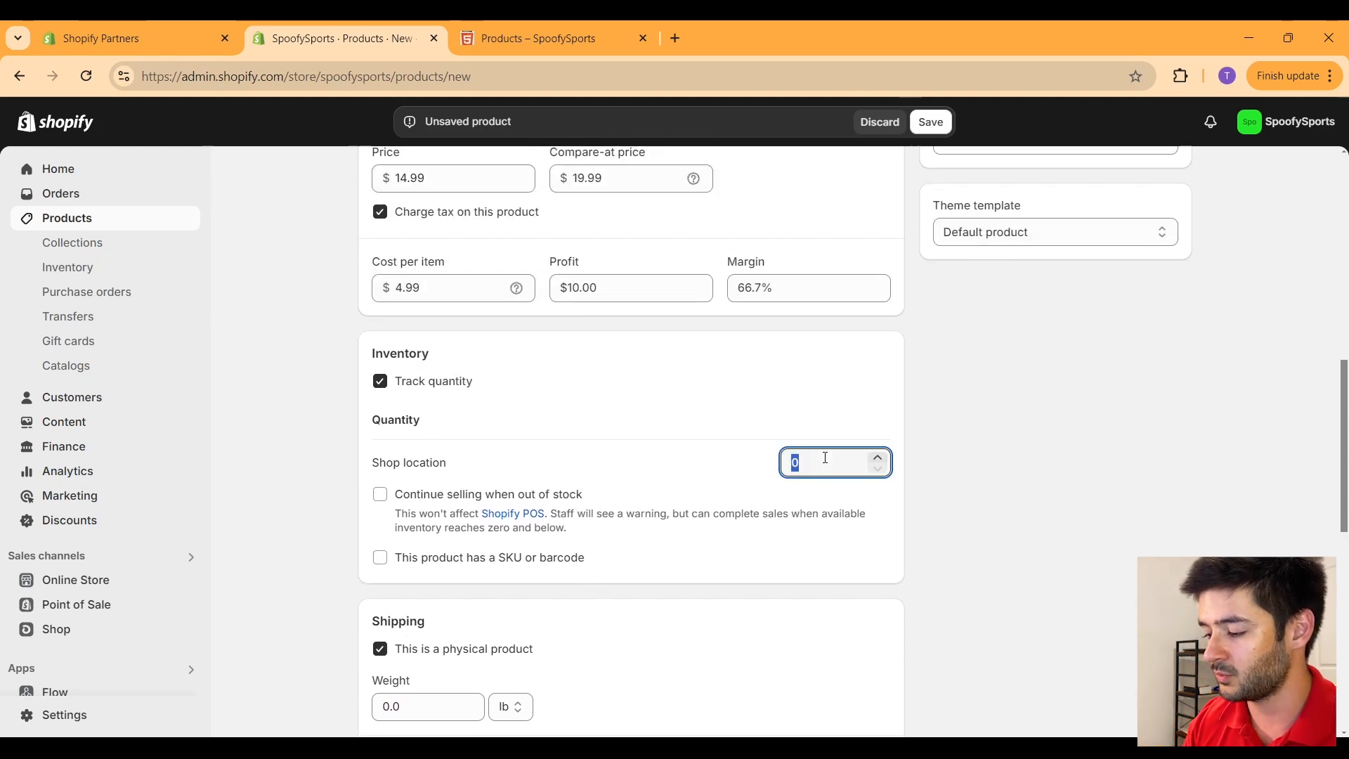
pyautogui.write('15')
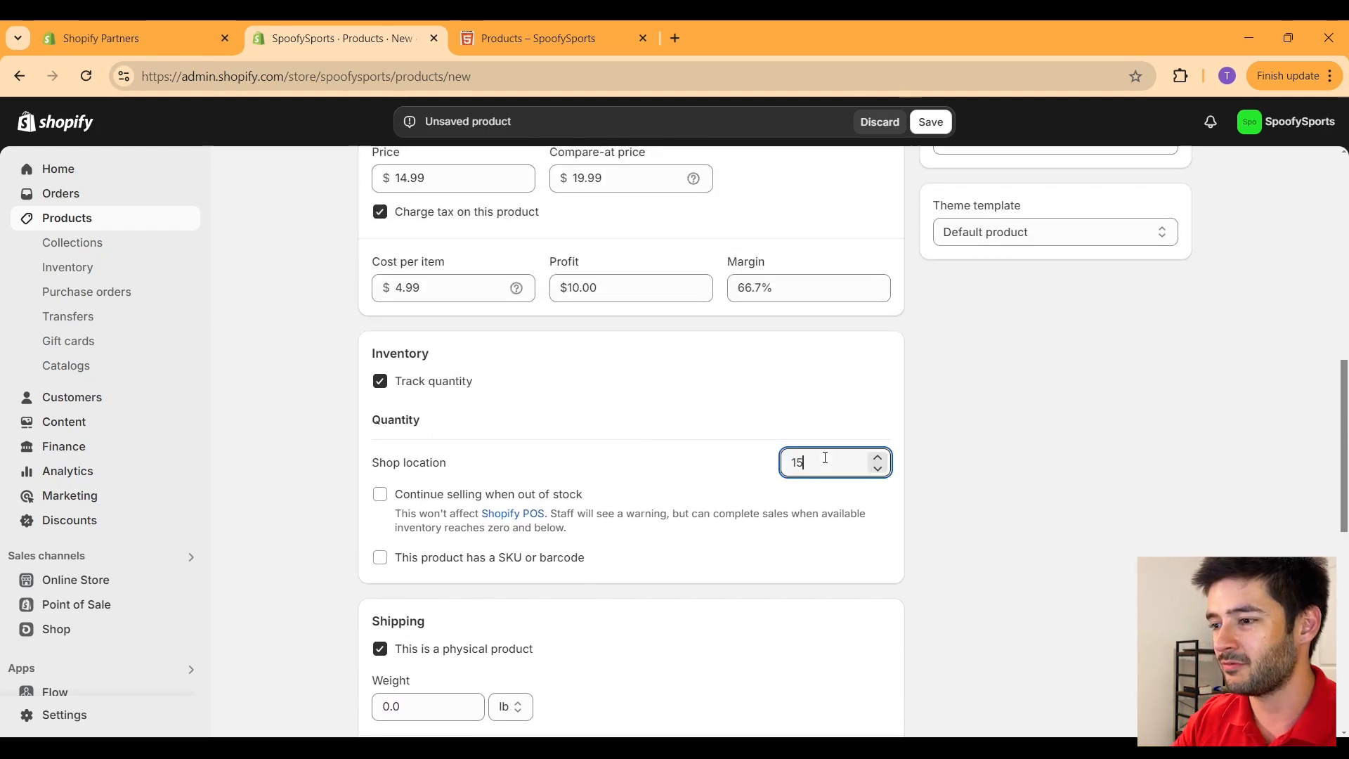
pyautogui.click(649, 454)
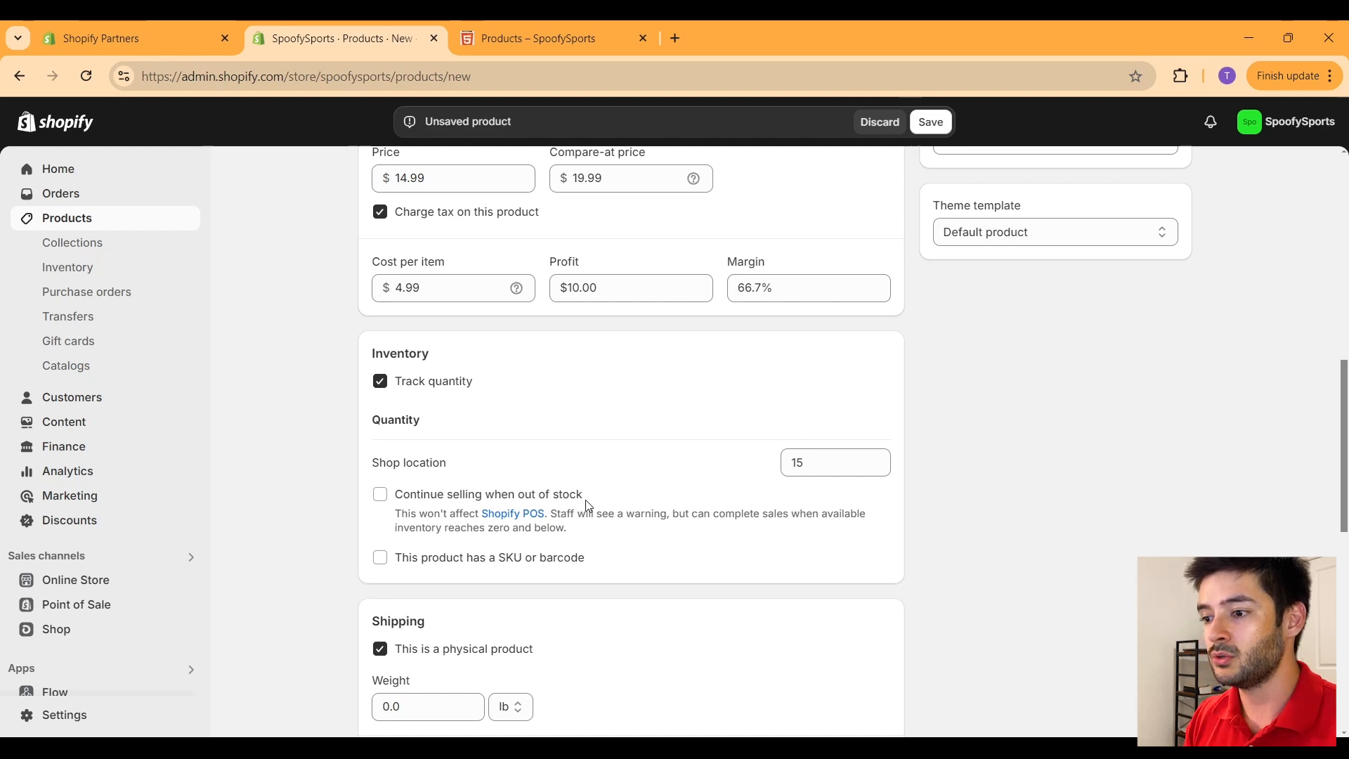
# Step: Mark the product as having a SKU or barcode, with SKU 1001 and barcode 123456789
pyautogui.click(379, 557)
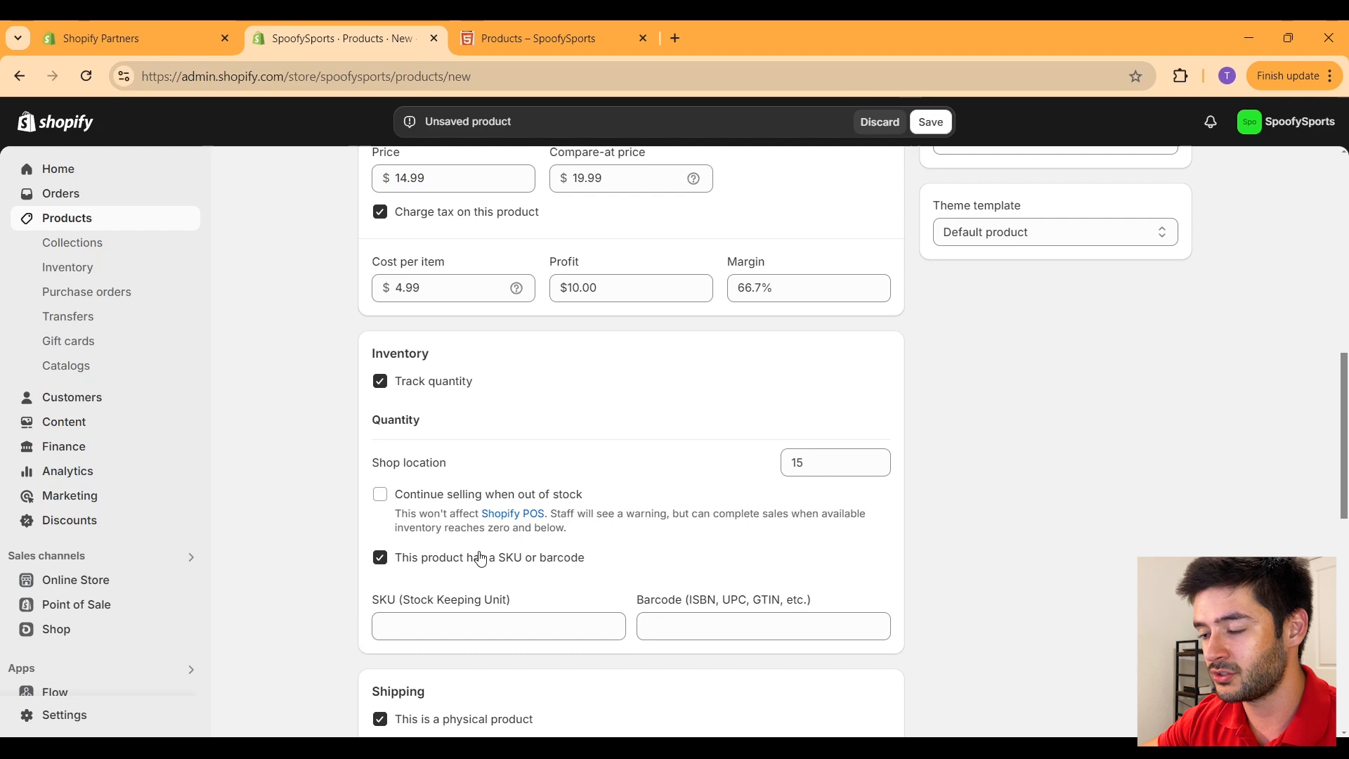
pyautogui.scroll(-1, 463, 541)
pyautogui.click(435, 534)
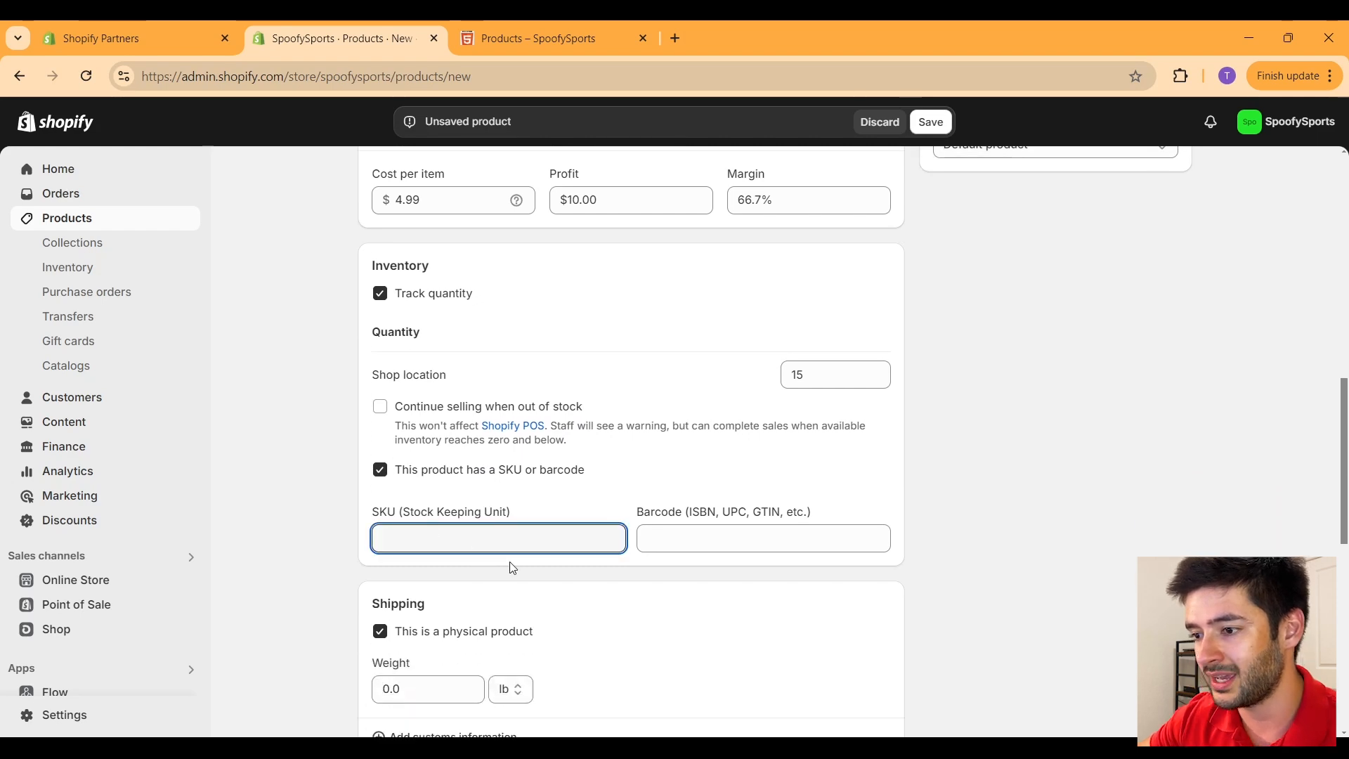
pyautogui.write('1')
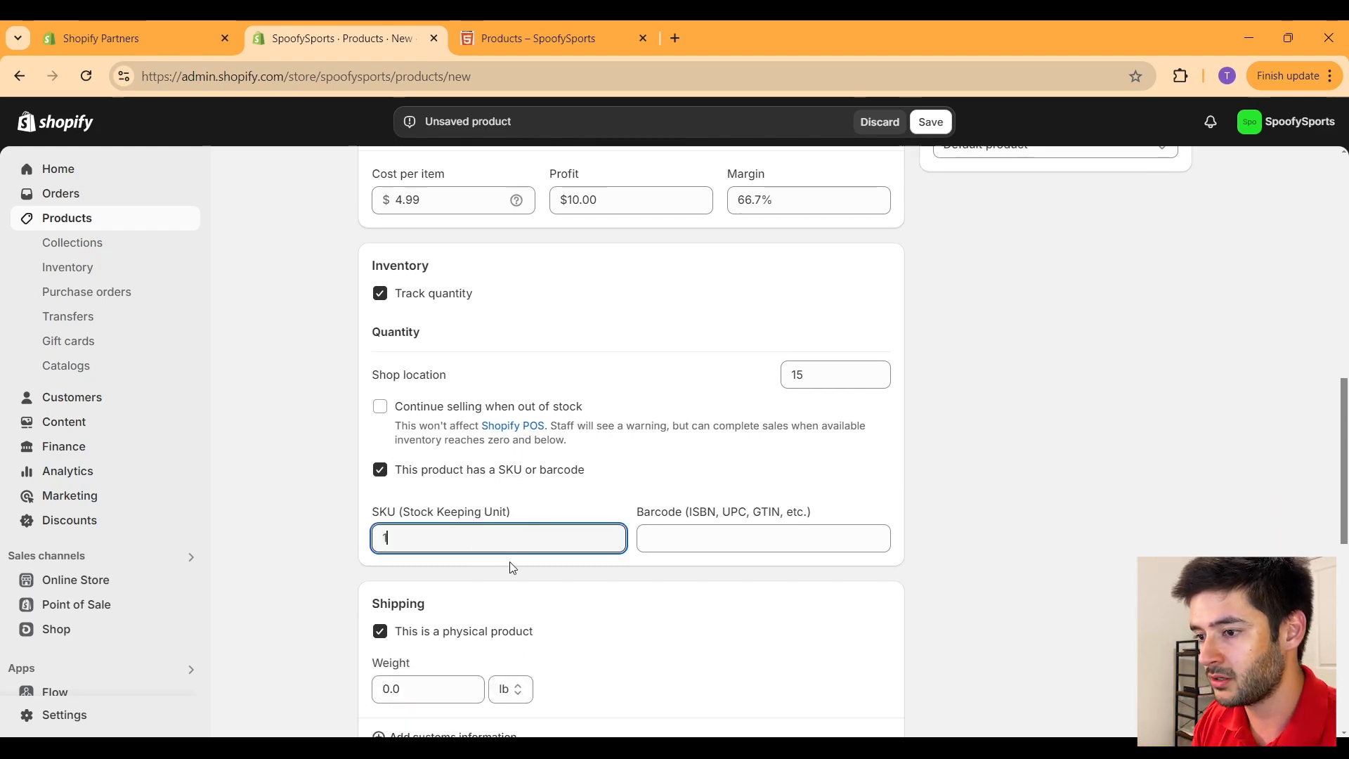
pyautogui.write('001')
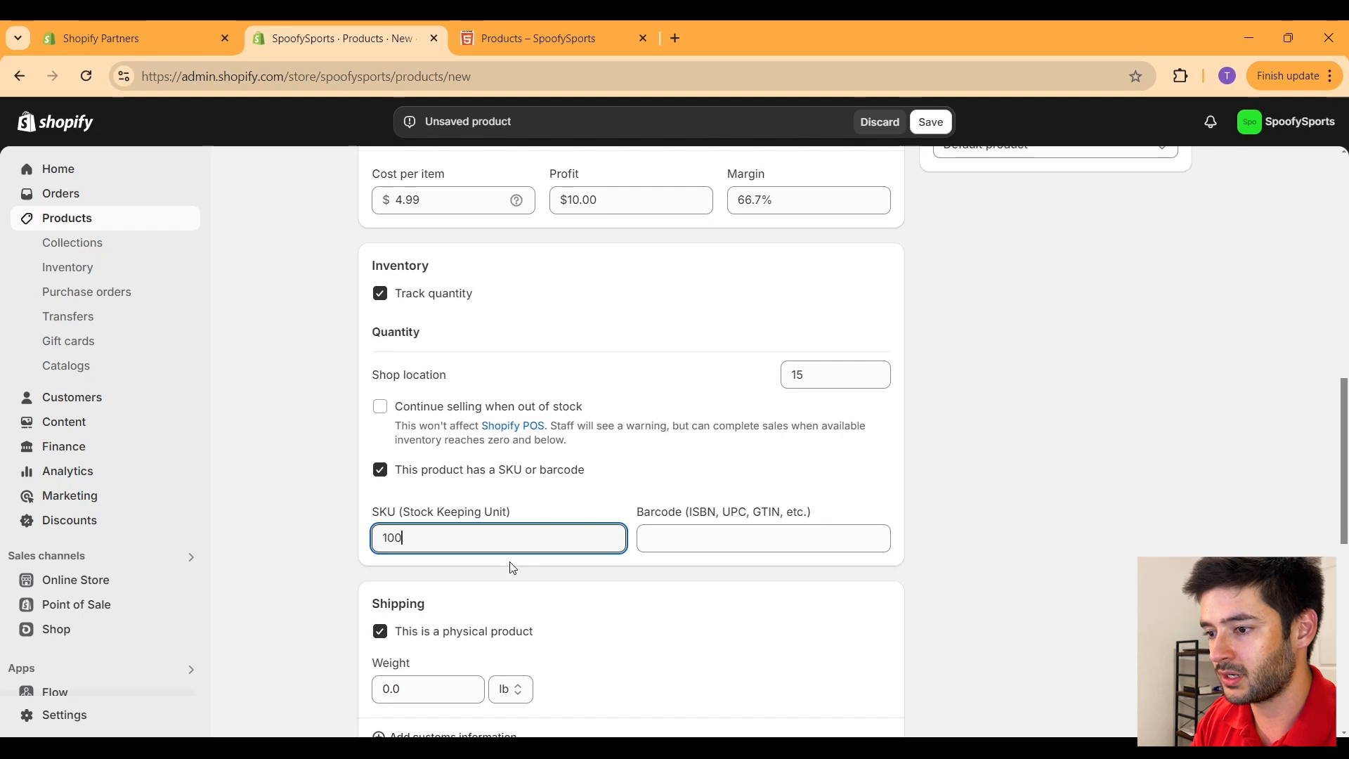
pyautogui.click(724, 531)
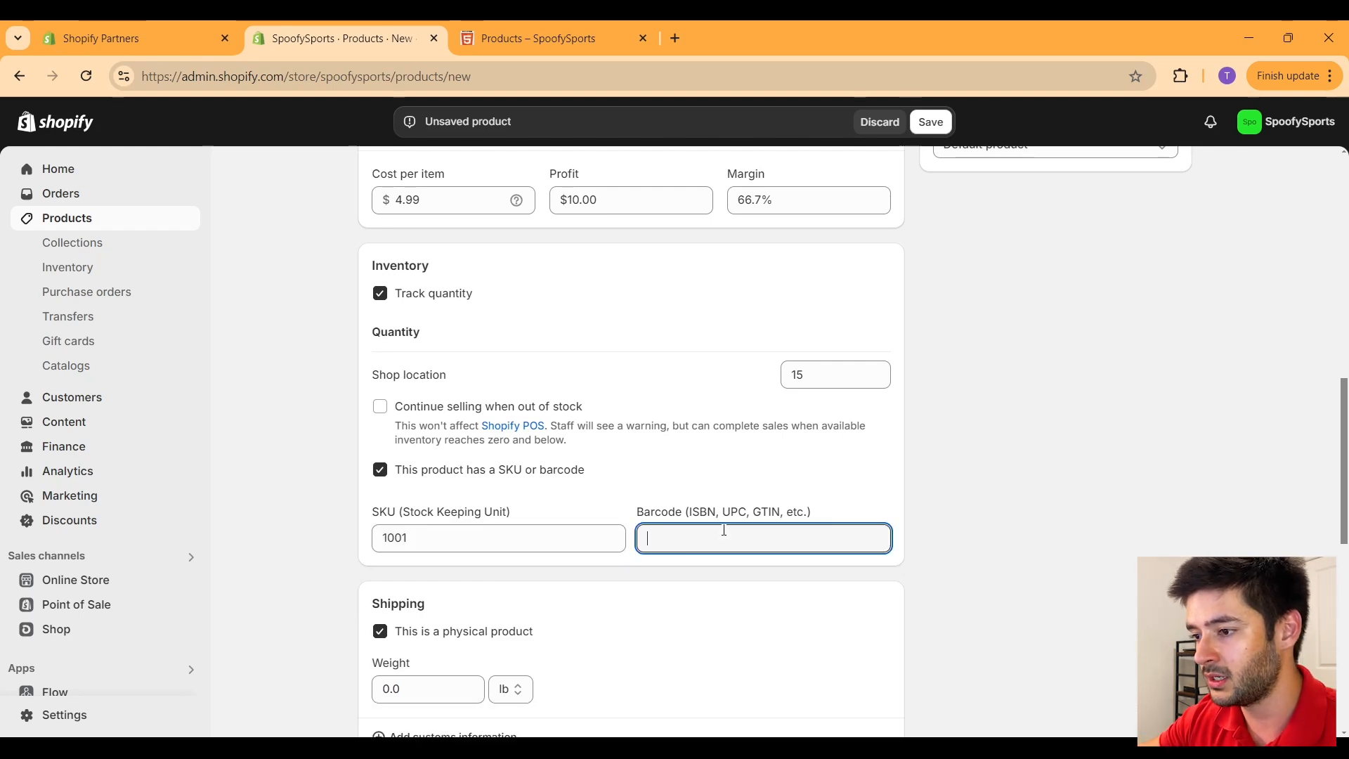
pyautogui.write('123456789')
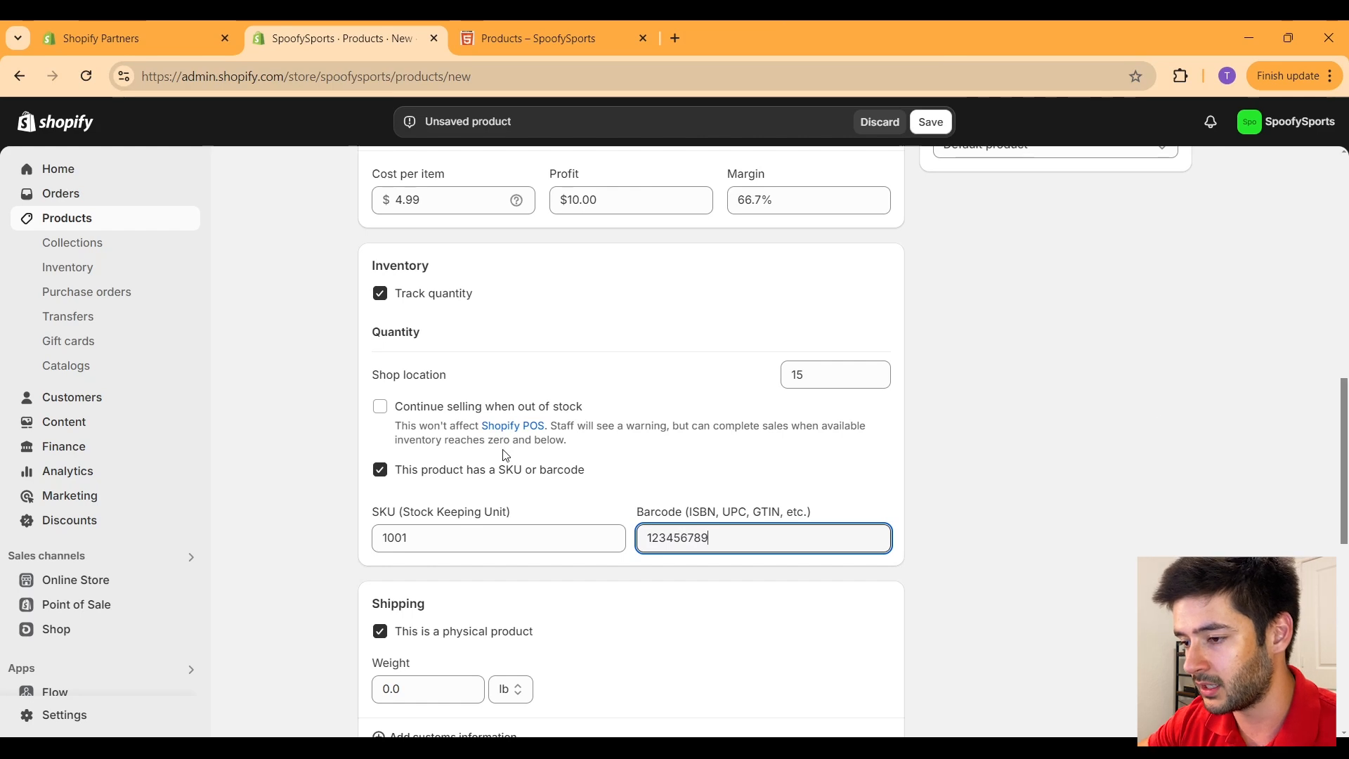
# Step: Set the physical product's shipping weight to 2 lb
pyautogui.scroll(-2, 503, 453)
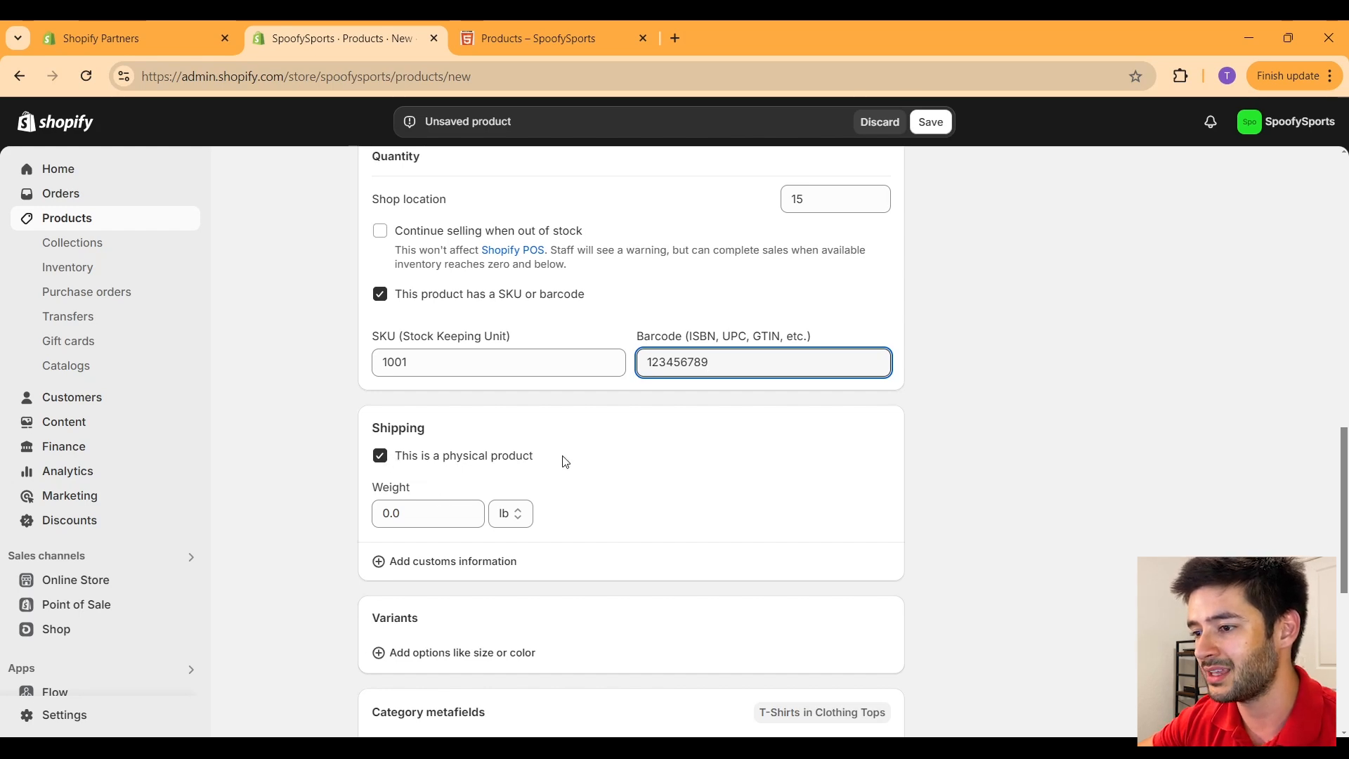
pyautogui.doubleClick(396, 512)
pyautogui.moveTo(395, 513); pyautogui.dragTo(636, 515)
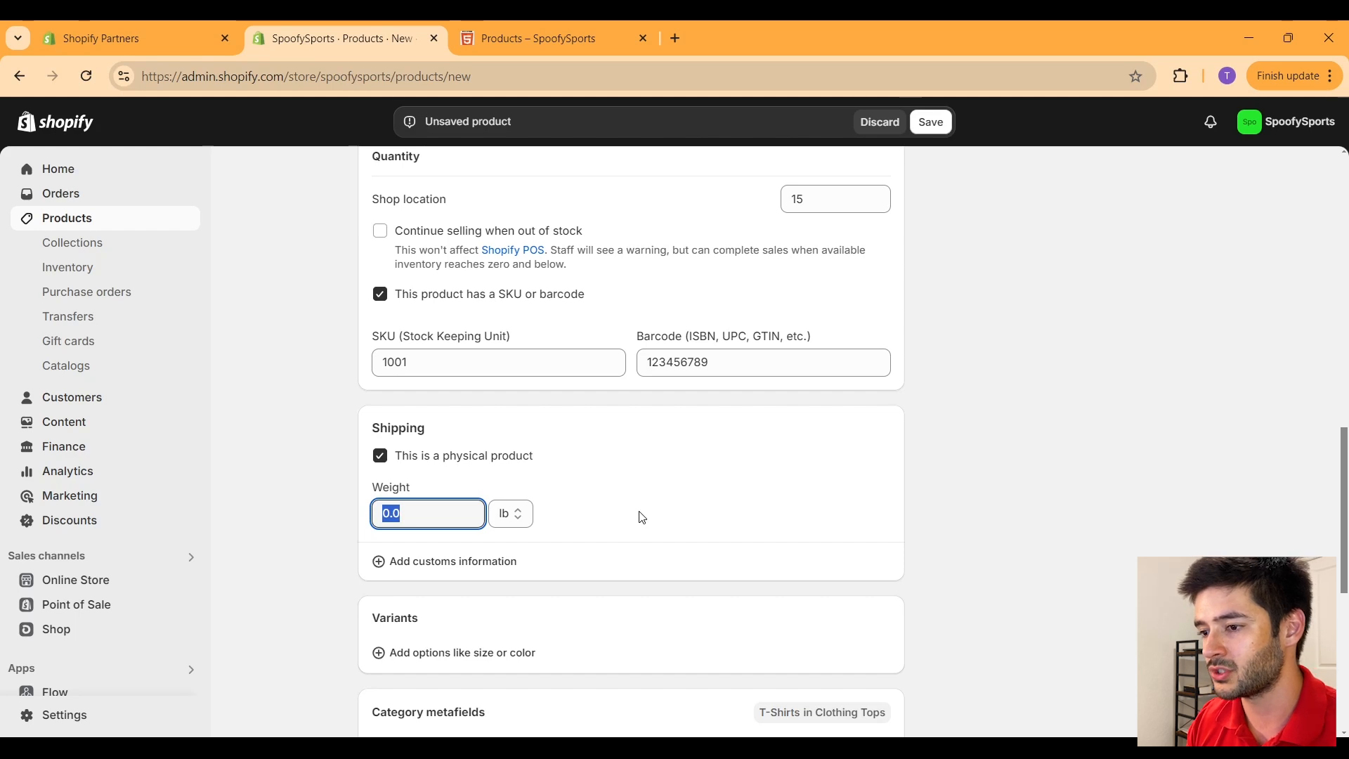
pyautogui.write('2')
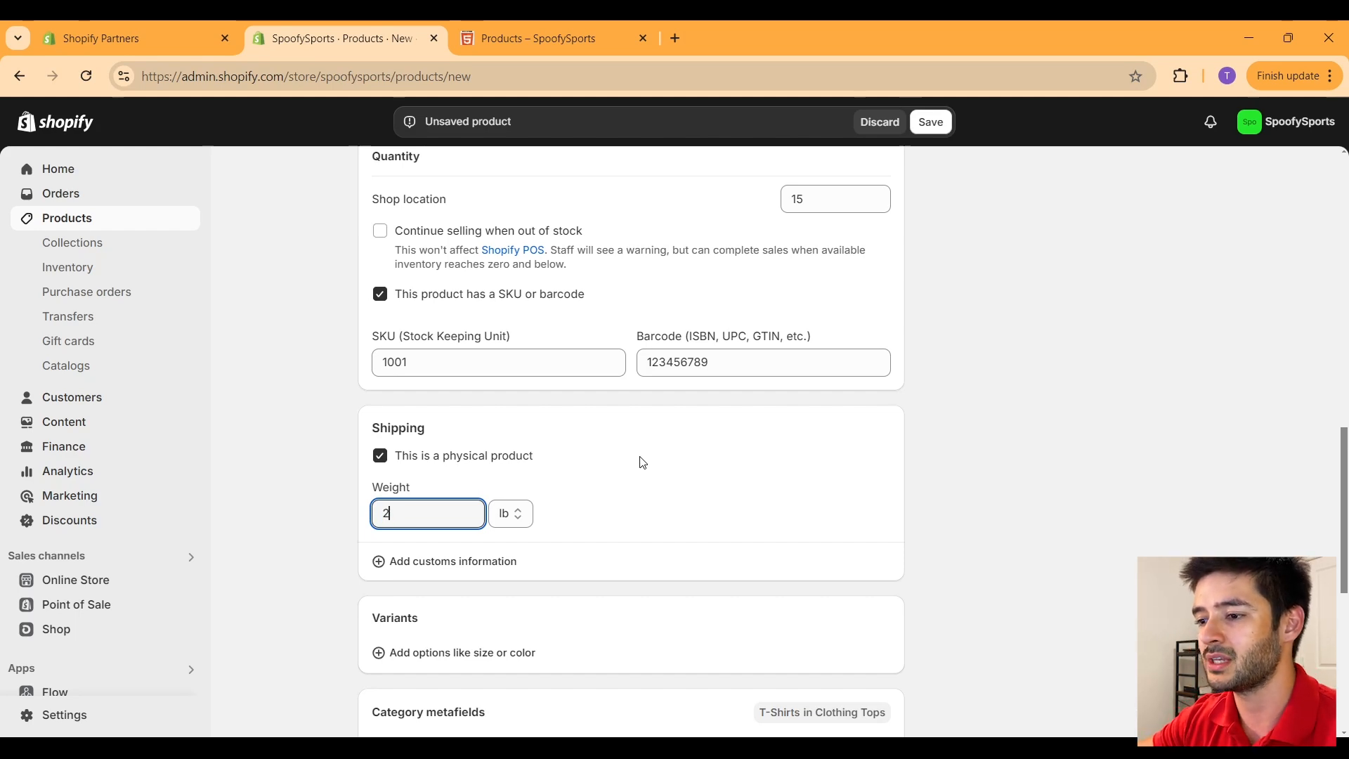
# Step: Add Color as a variant option connected to the product's color metafield
pyautogui.scroll(-2, 642, 462)
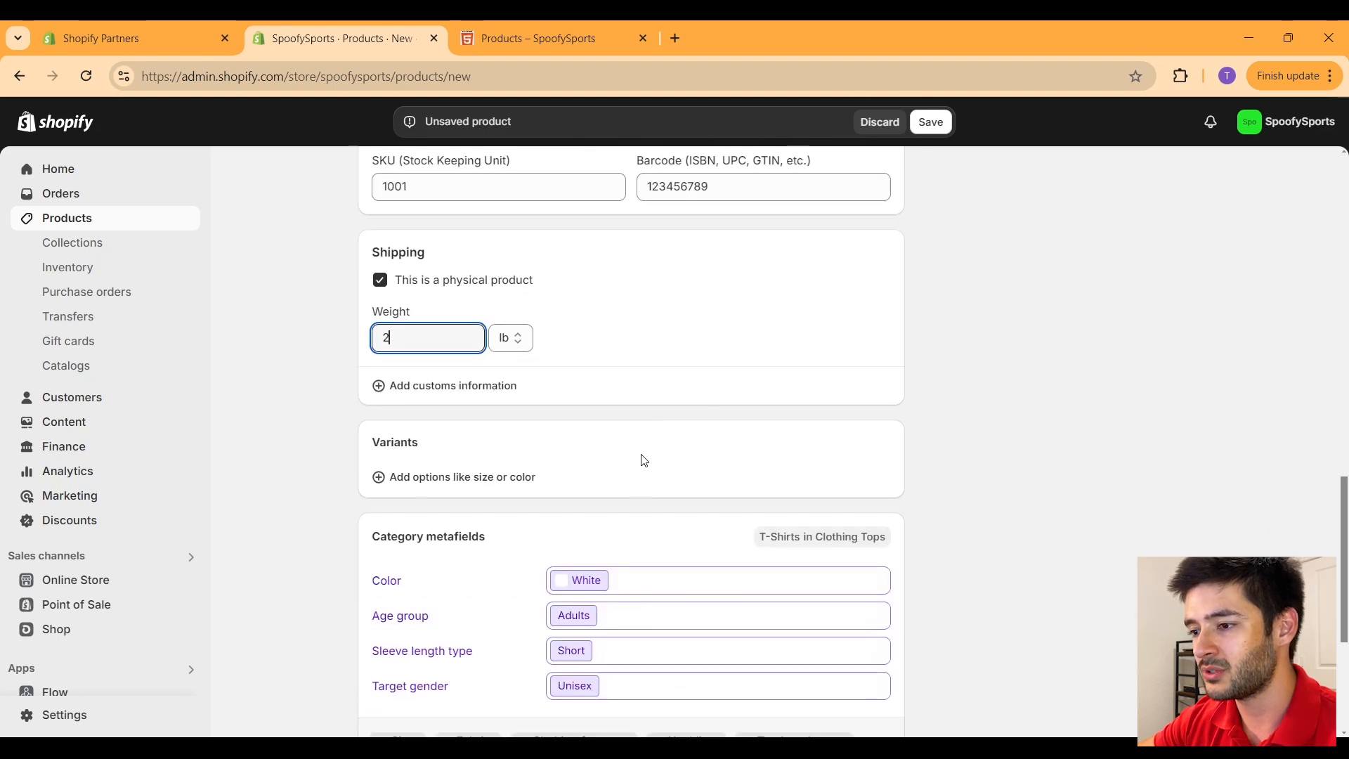
pyautogui.click(481, 492)
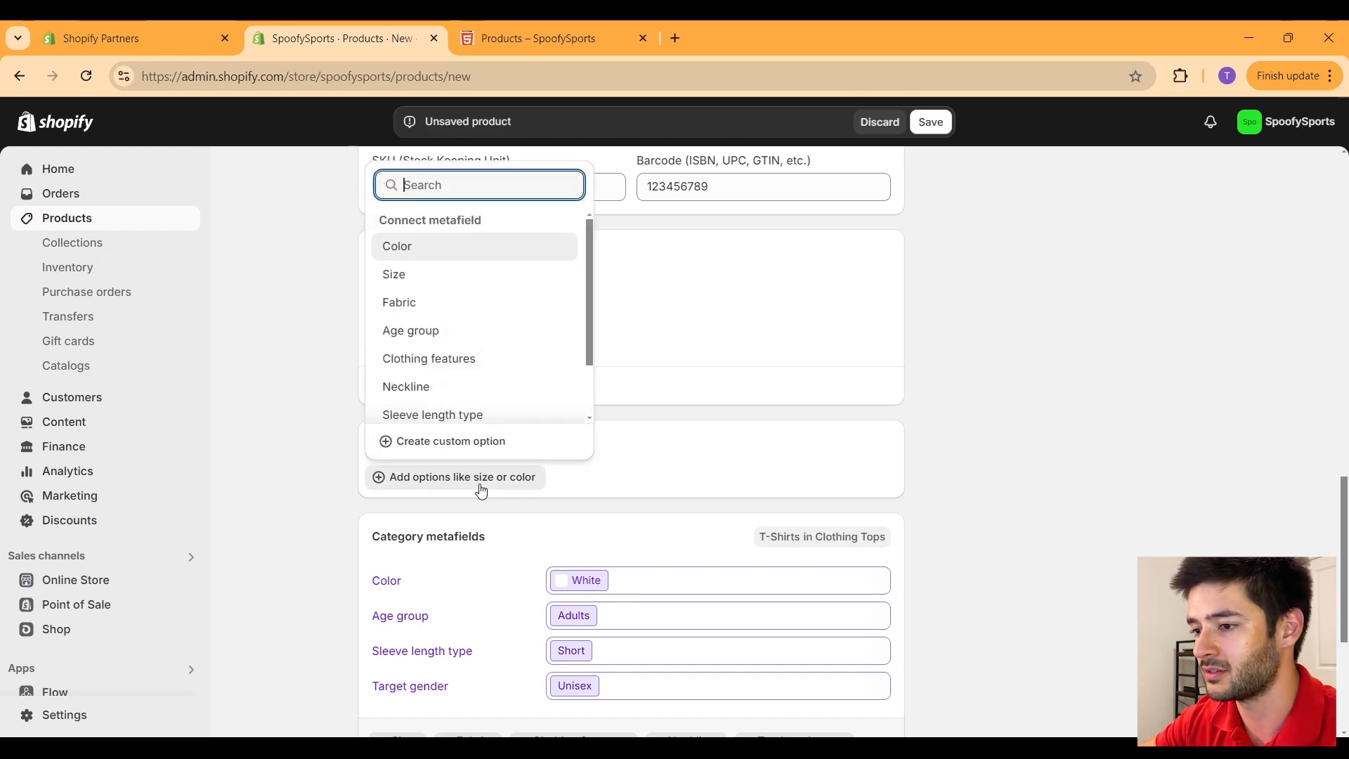
pyautogui.click(421, 246)
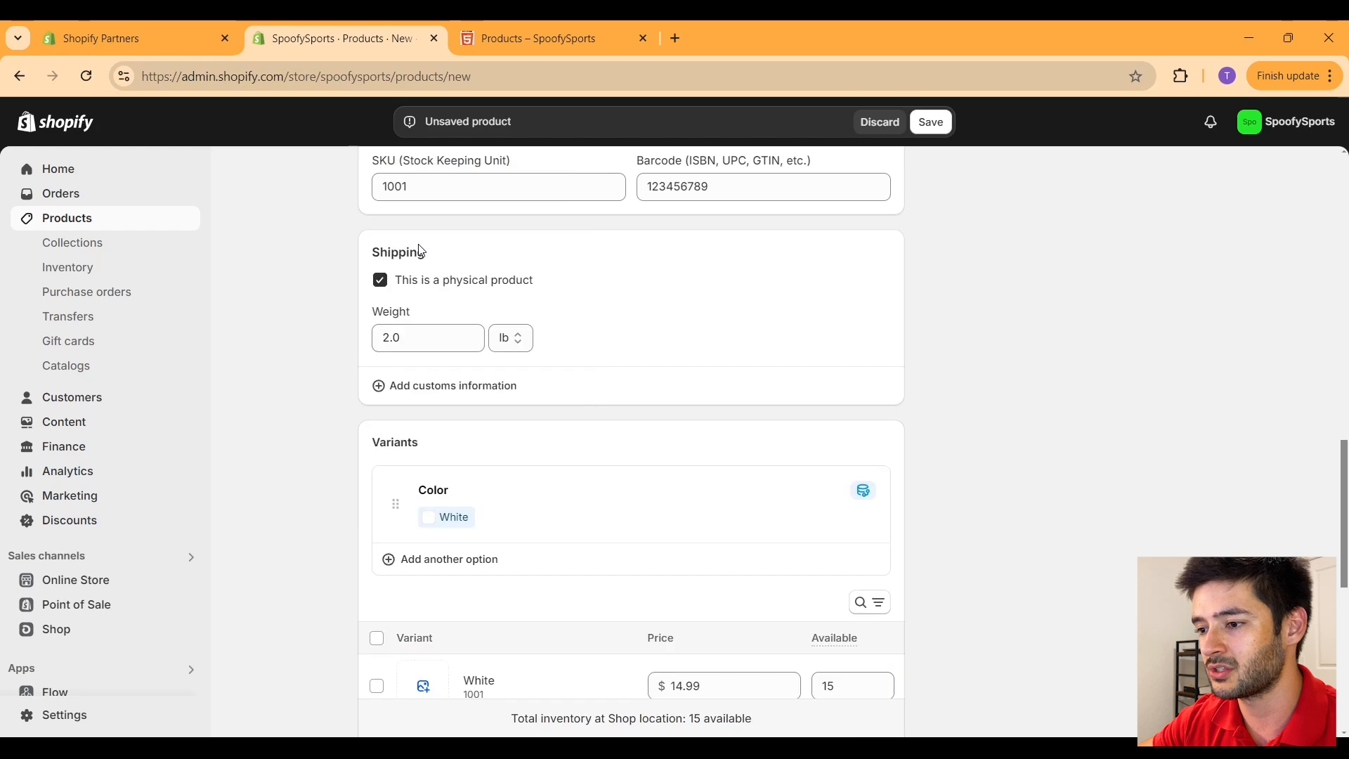
# Step: Add a Size variant option with the values M and L and finish editing the option
pyautogui.click(449, 560)
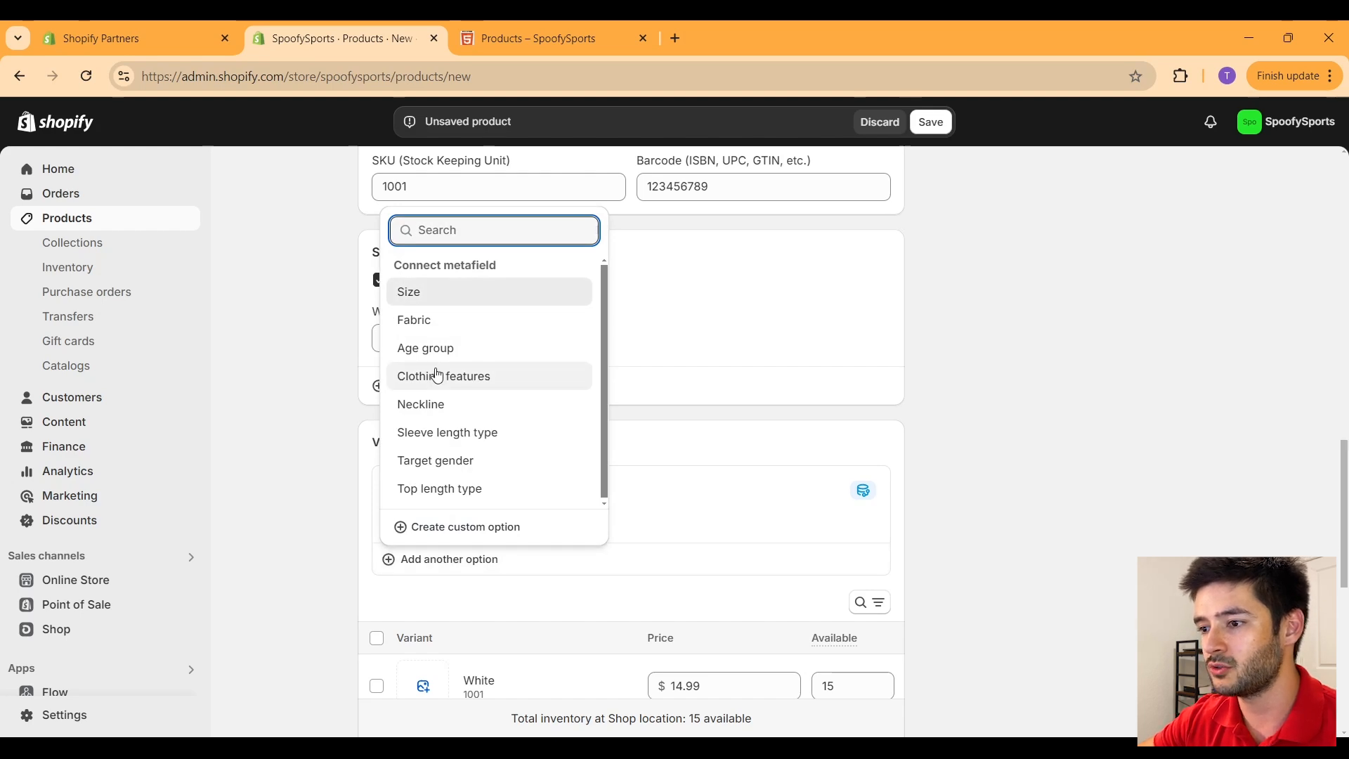
pyautogui.click(439, 293)
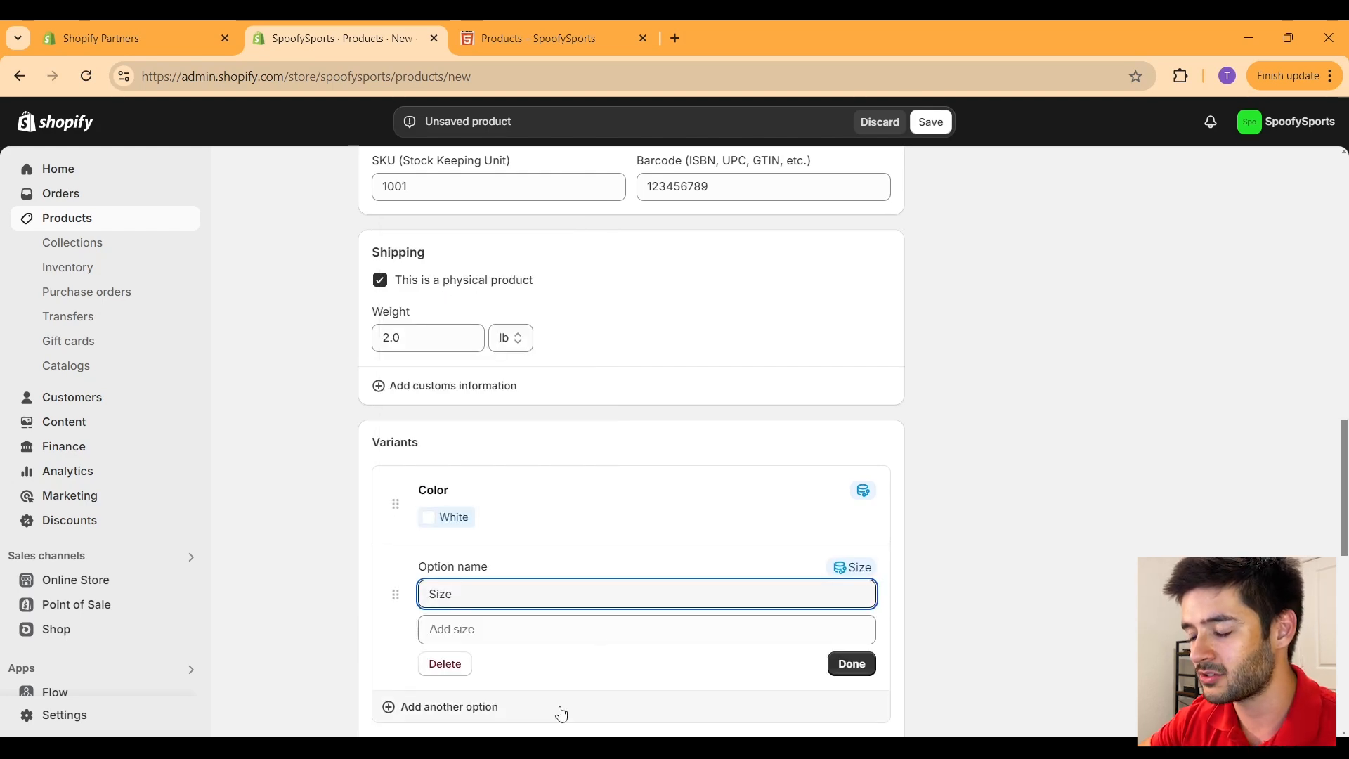
pyautogui.click(493, 636)
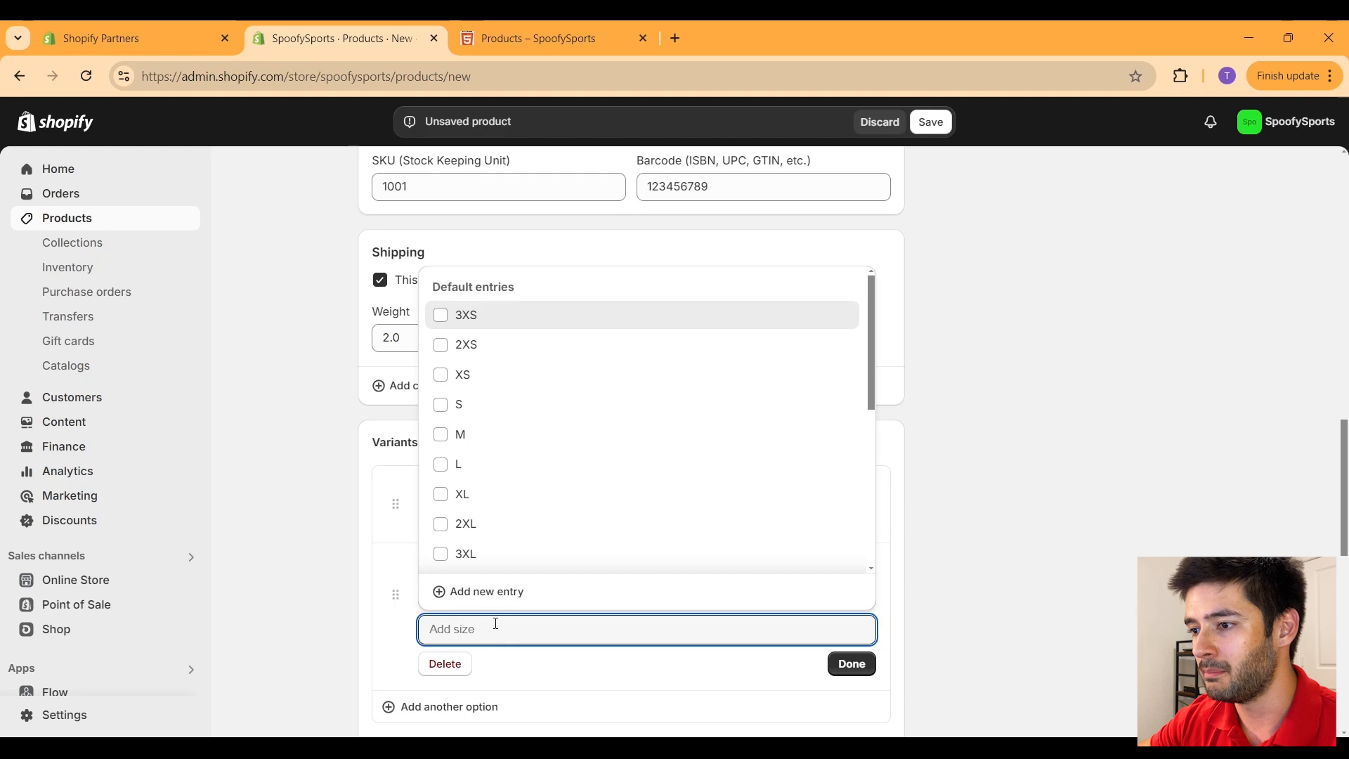
pyautogui.click(478, 434)
pyautogui.click(487, 470)
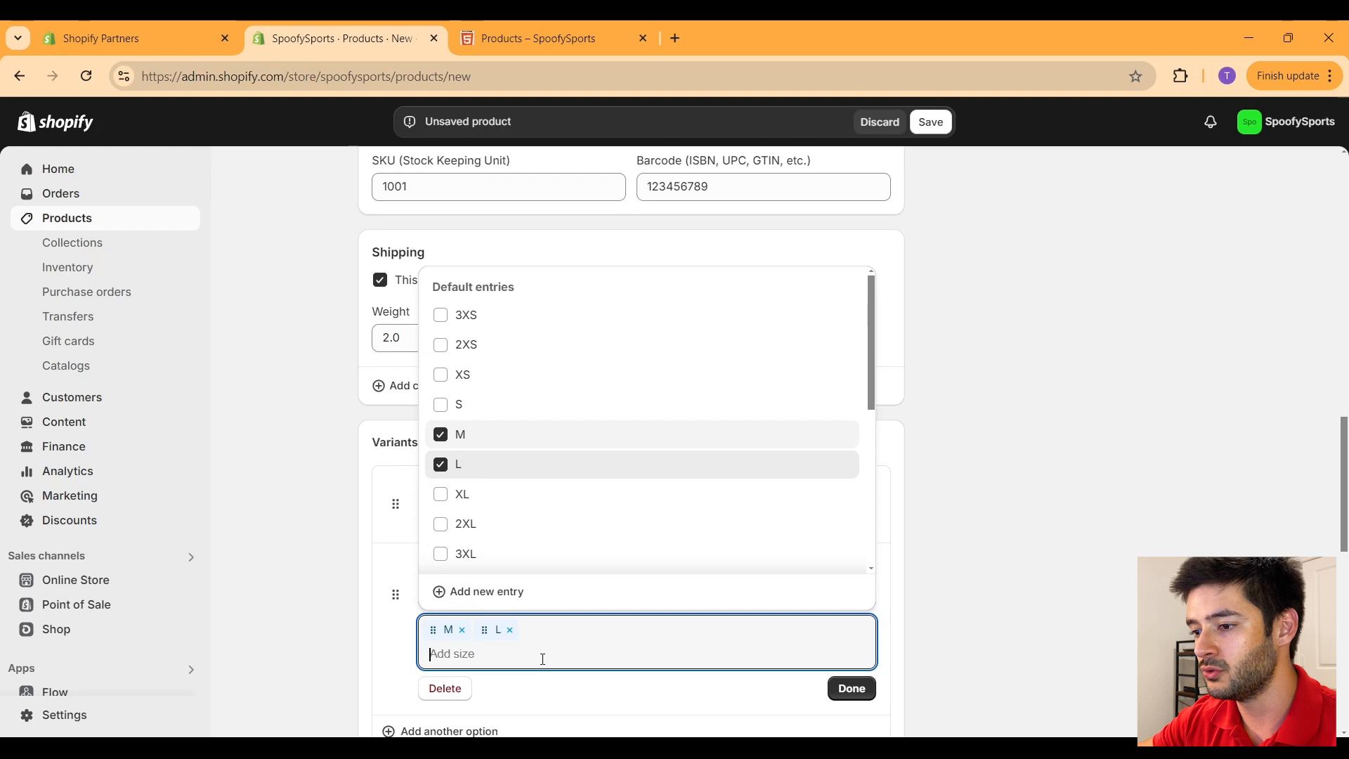
pyautogui.click(853, 701)
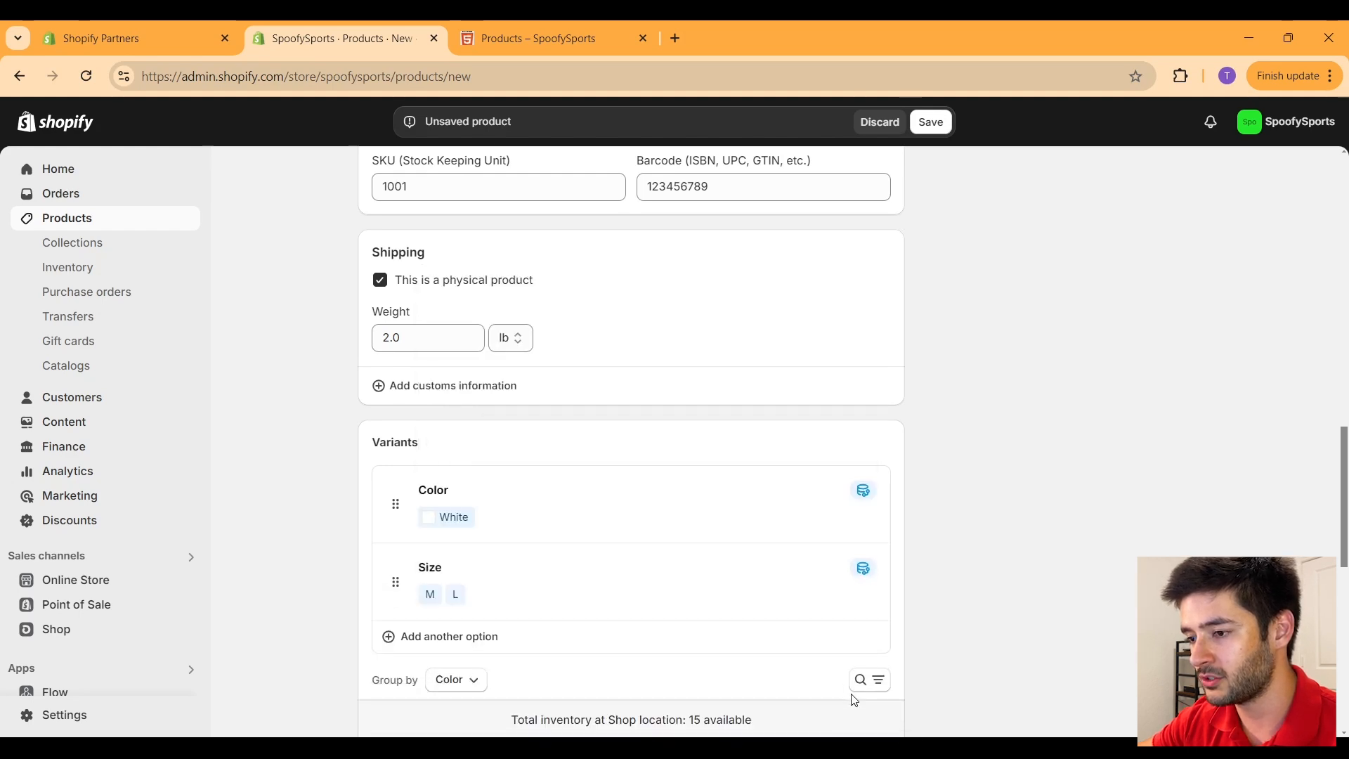
# Step: Expand the White variants and set the available quantity to 10 for size M and 5 for size L
pyautogui.scroll(-1, 676, 574)
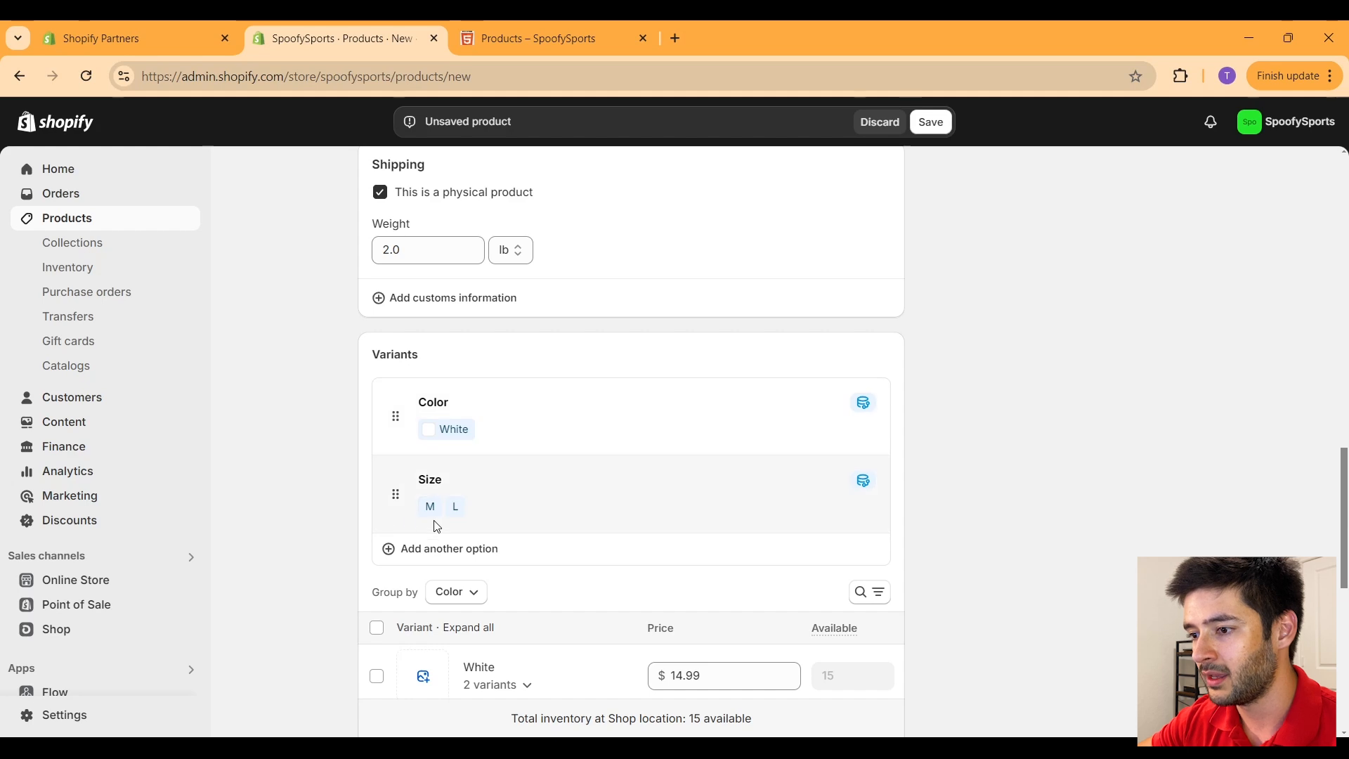
pyautogui.scroll(-2, 480, 528)
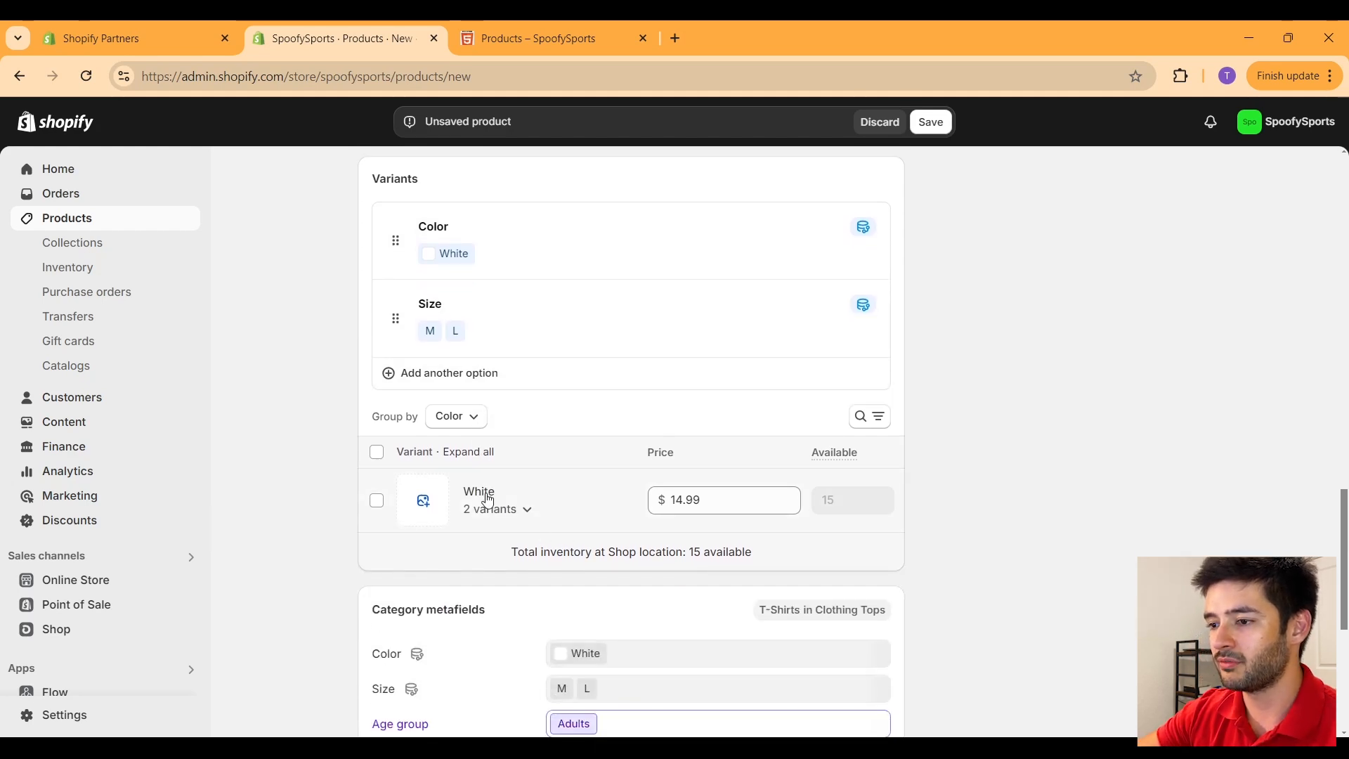
pyautogui.click(518, 513)
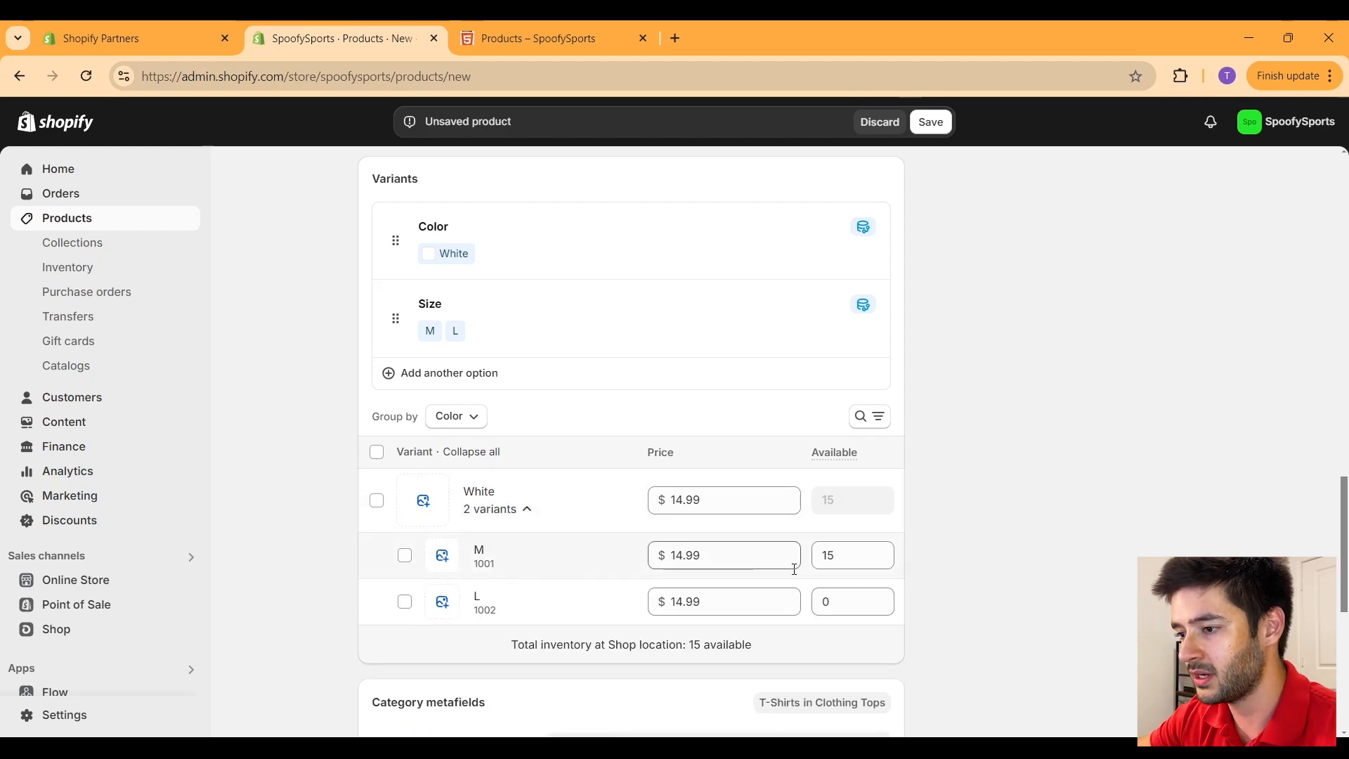
pyautogui.doubleClick(848, 560)
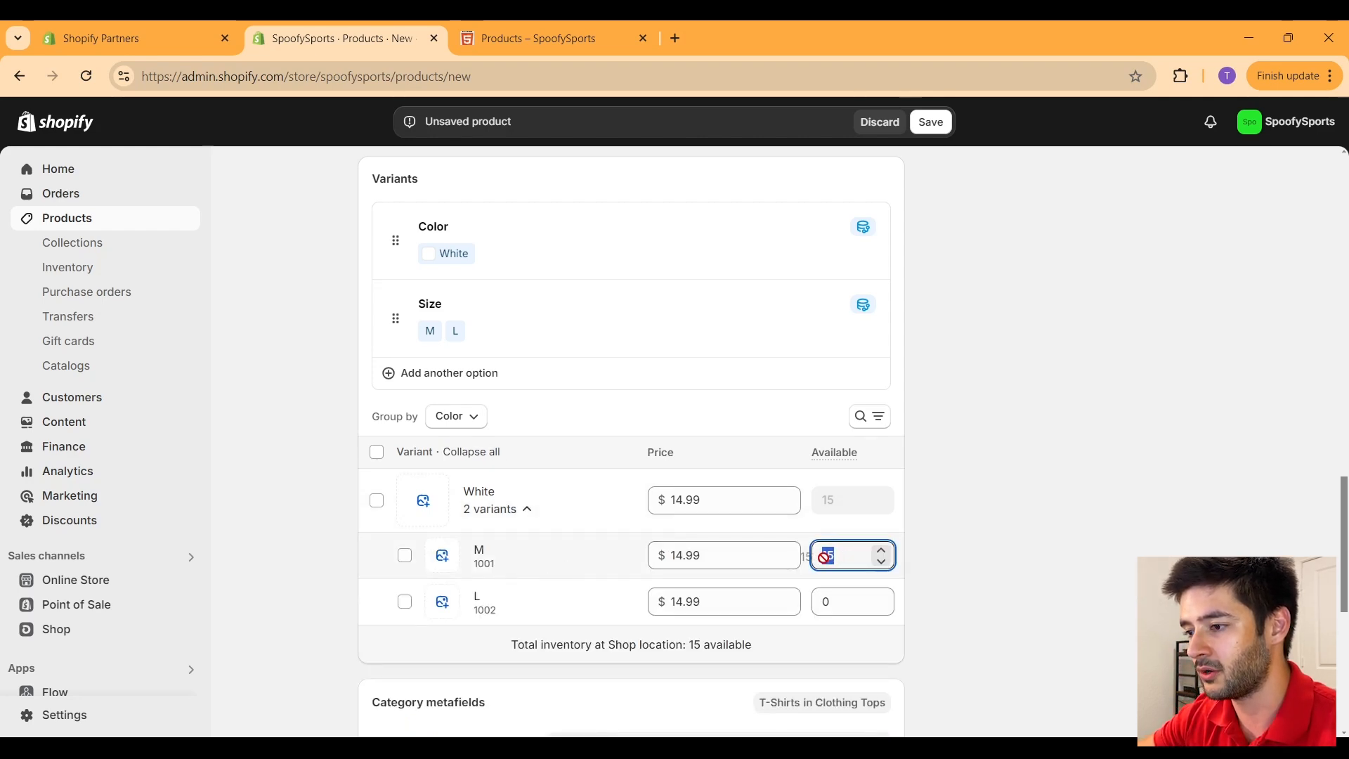
pyautogui.click(855, 555)
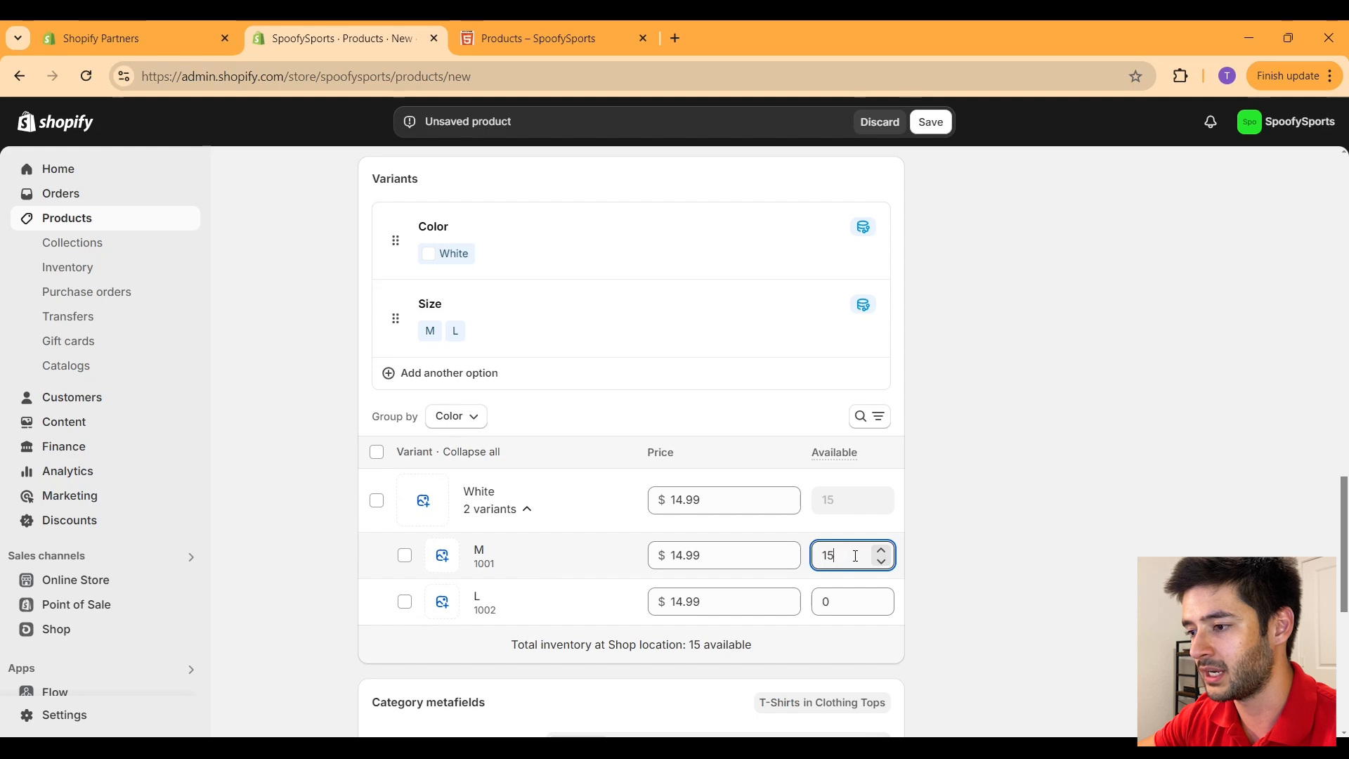
pyautogui.press('BackSpace')
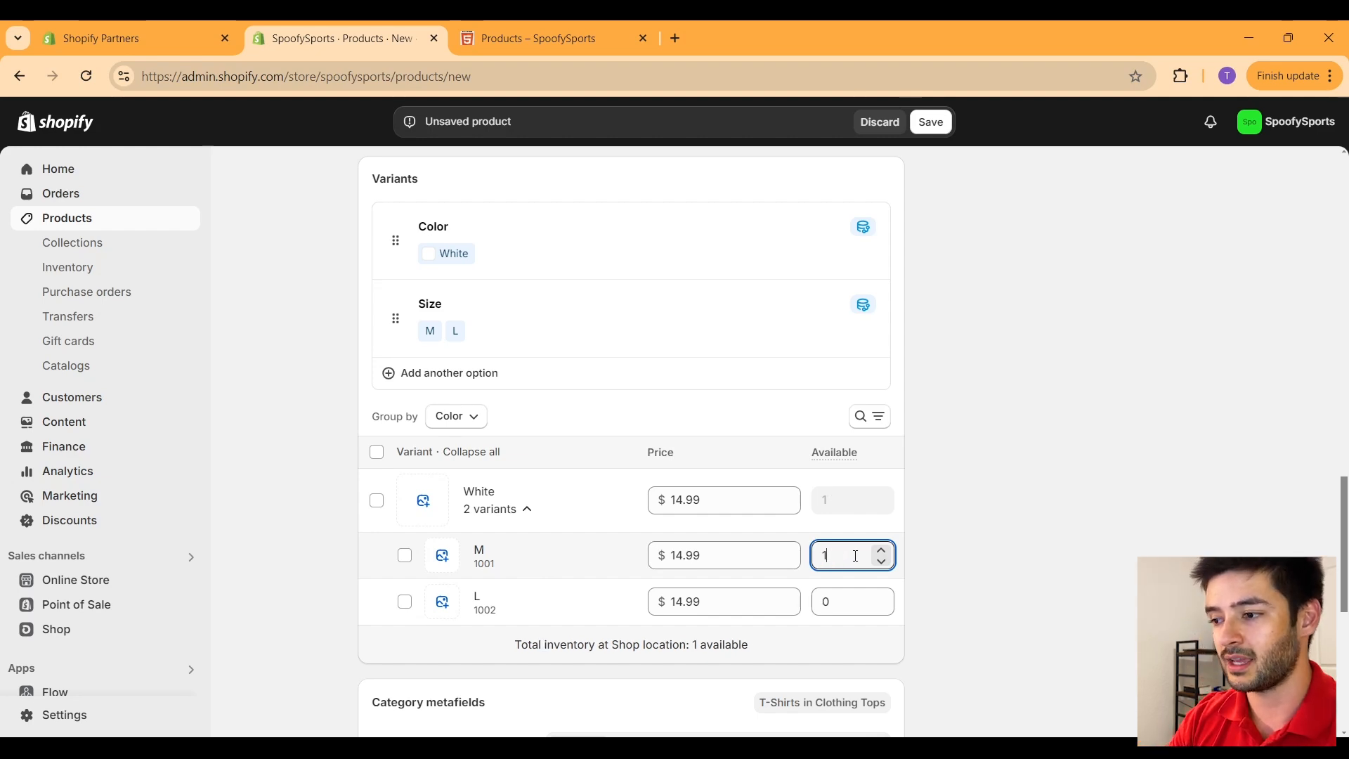
pyautogui.write('0')
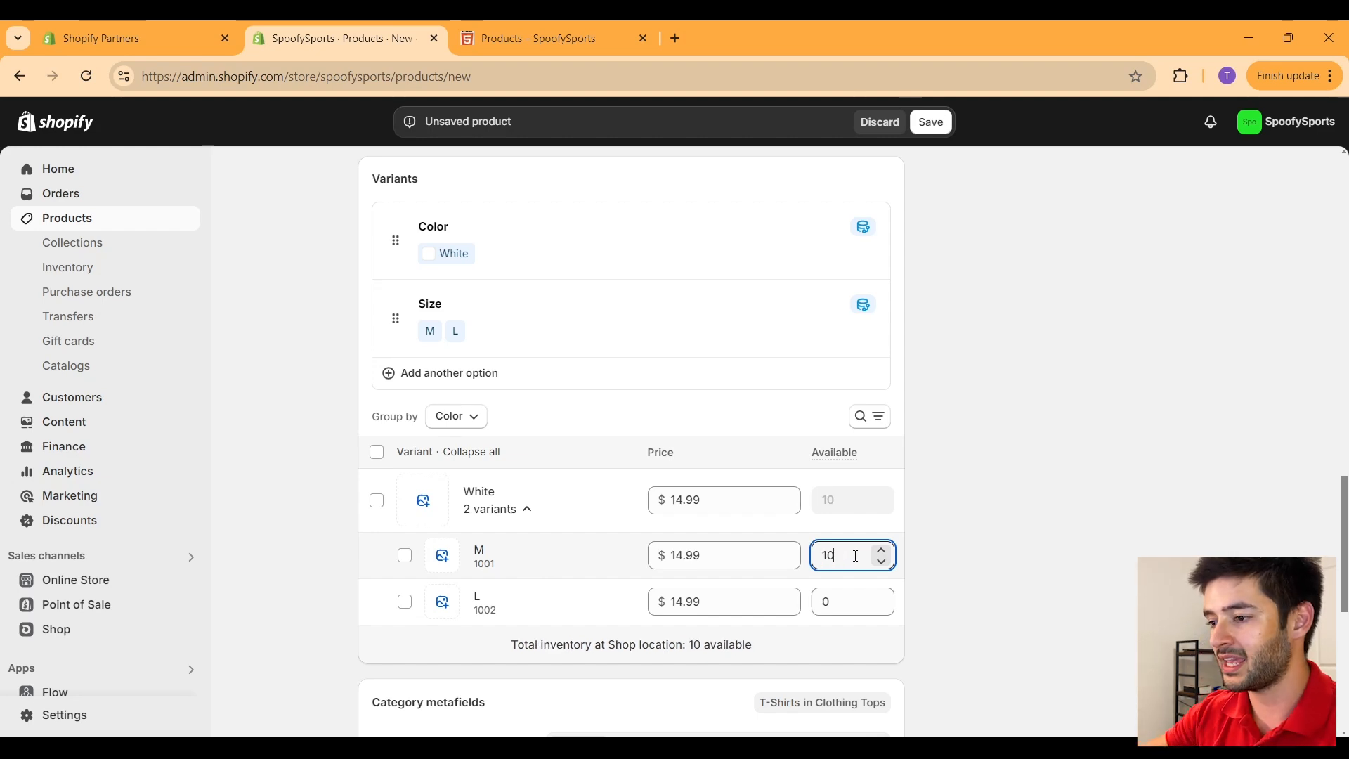
pyautogui.click(837, 603)
pyautogui.write('5')
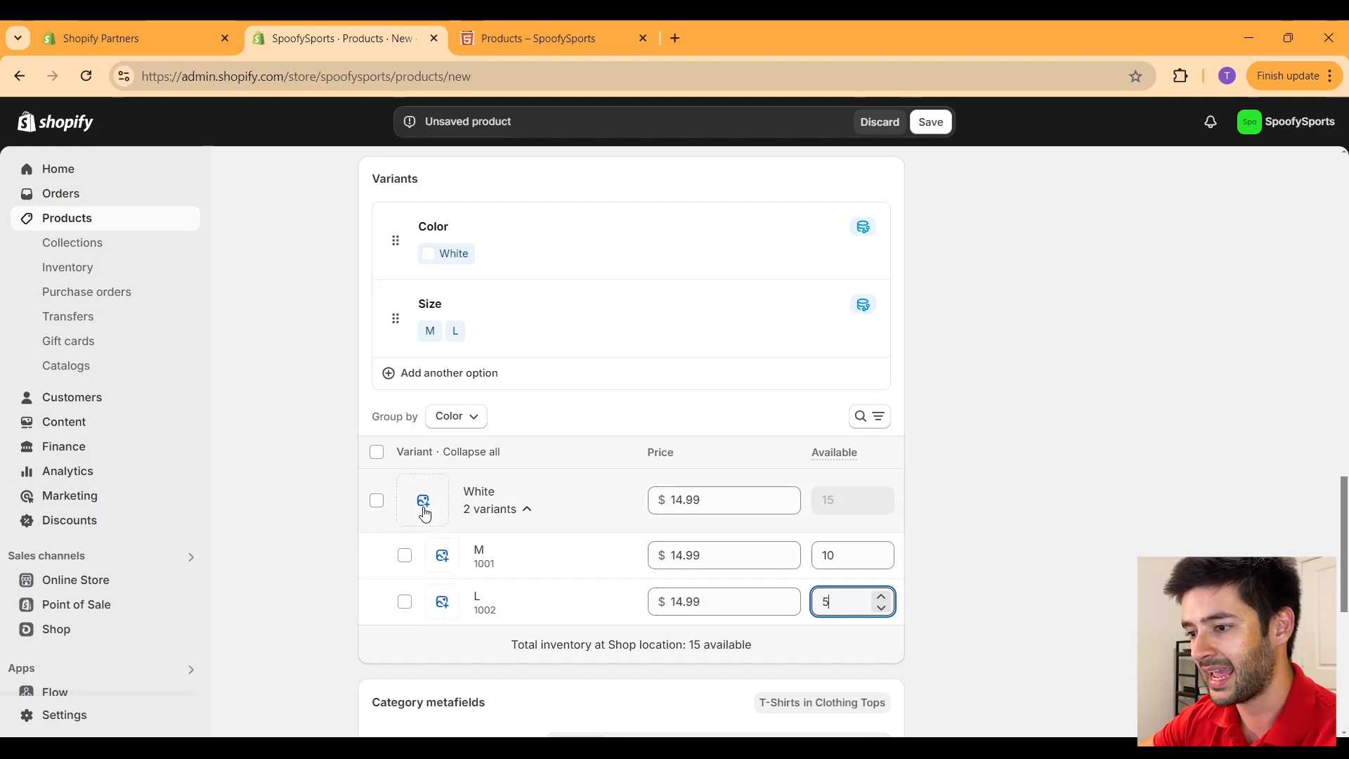
# Step: Review the category metafields and the search engine listing preview of the shirt
pyautogui.scroll(-4, 373, 447)
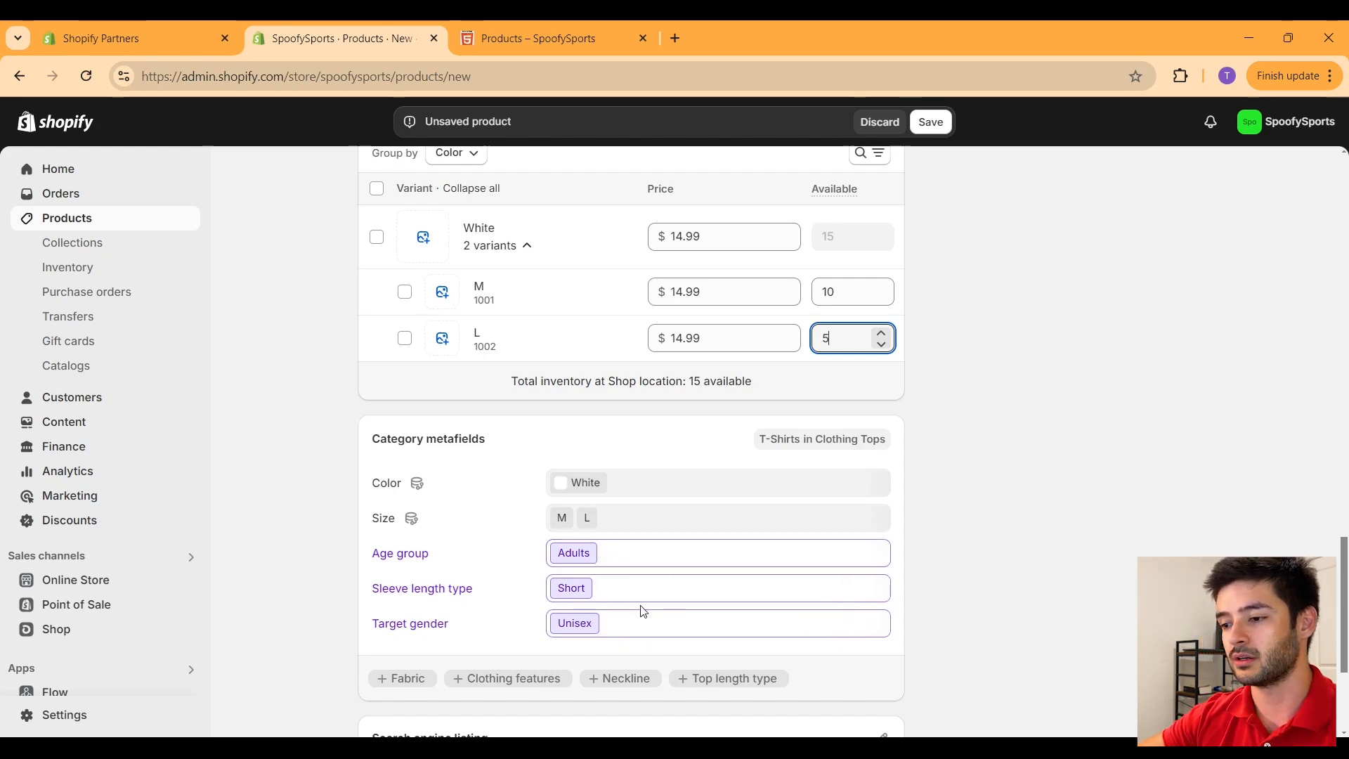
pyautogui.scroll(-3, 643, 611)
pyautogui.moveTo(522, 500); pyautogui.dragTo(347, 510)
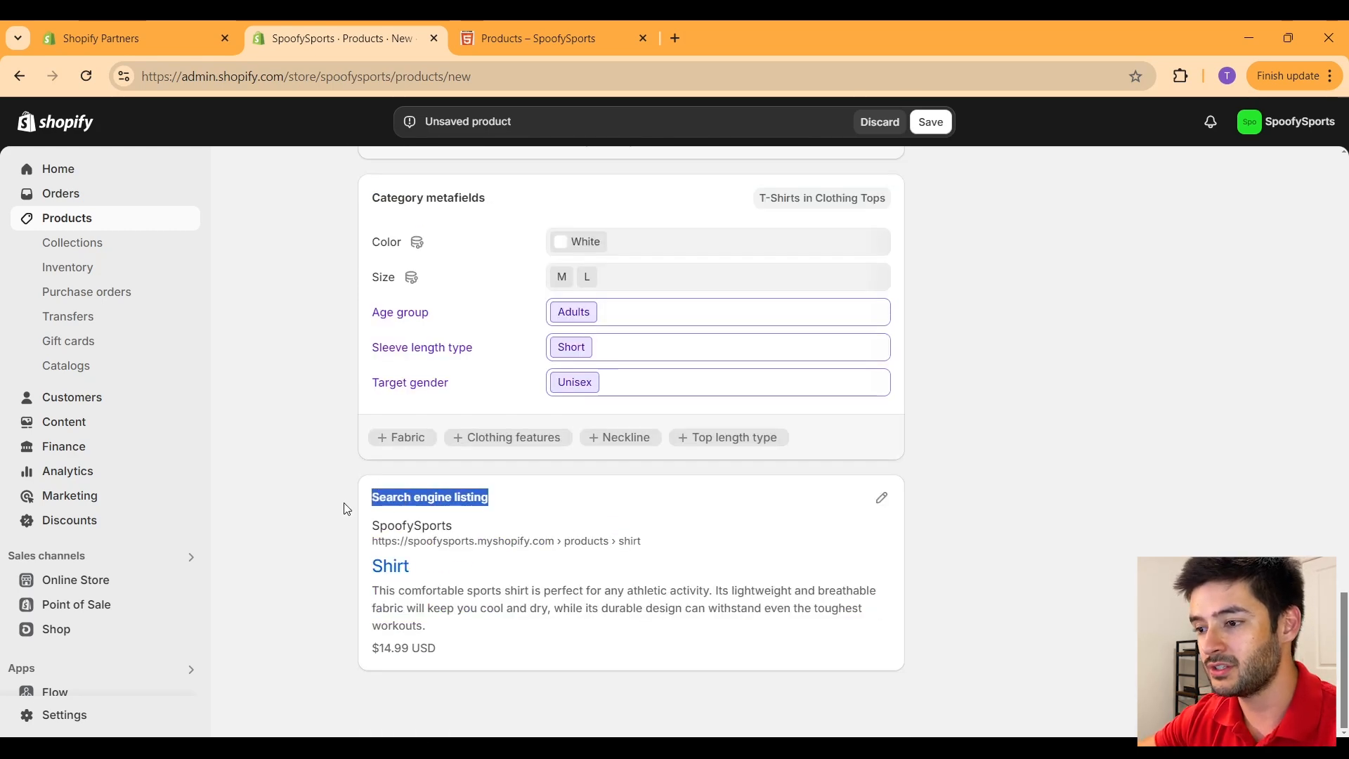
pyautogui.moveTo(484, 657); pyautogui.dragTo(376, 523)
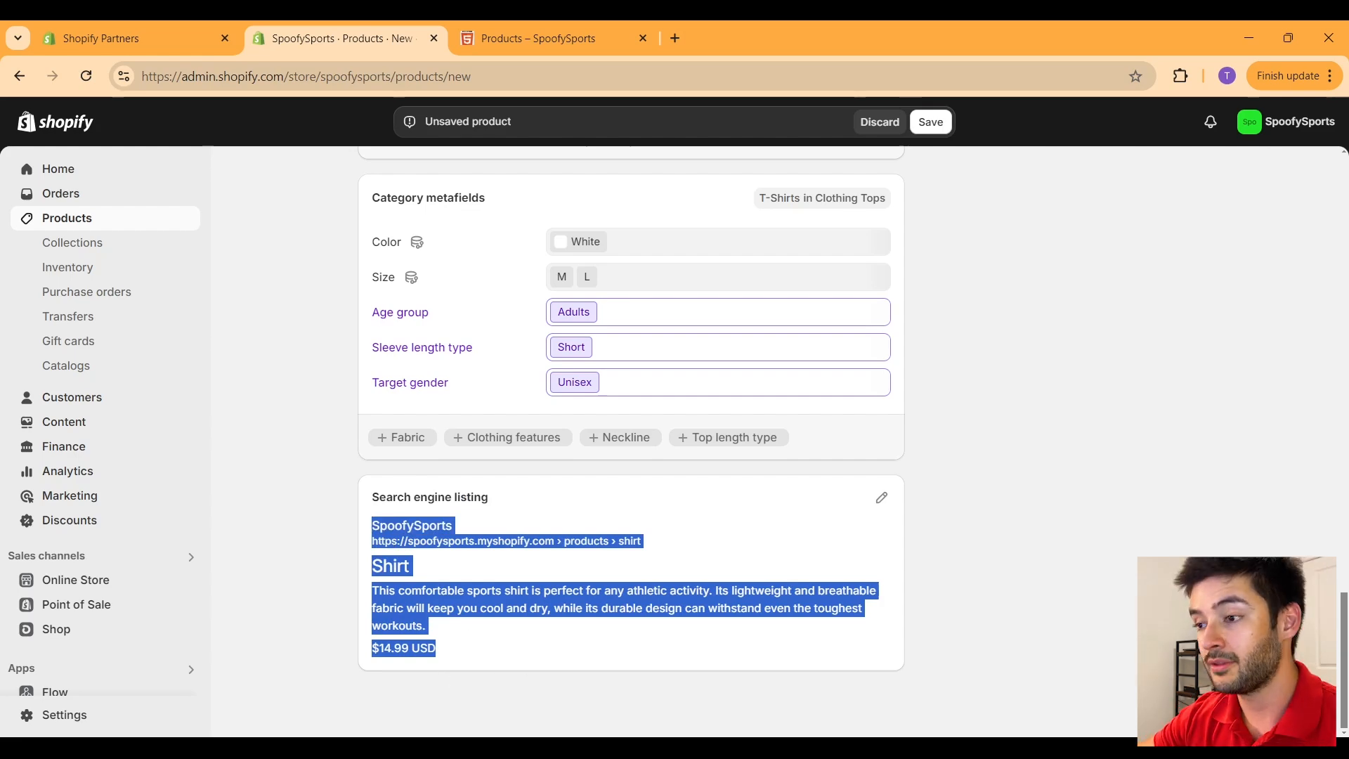
# Step: Choose Active as the product's status
pyautogui.scroll(15, 631, 442)
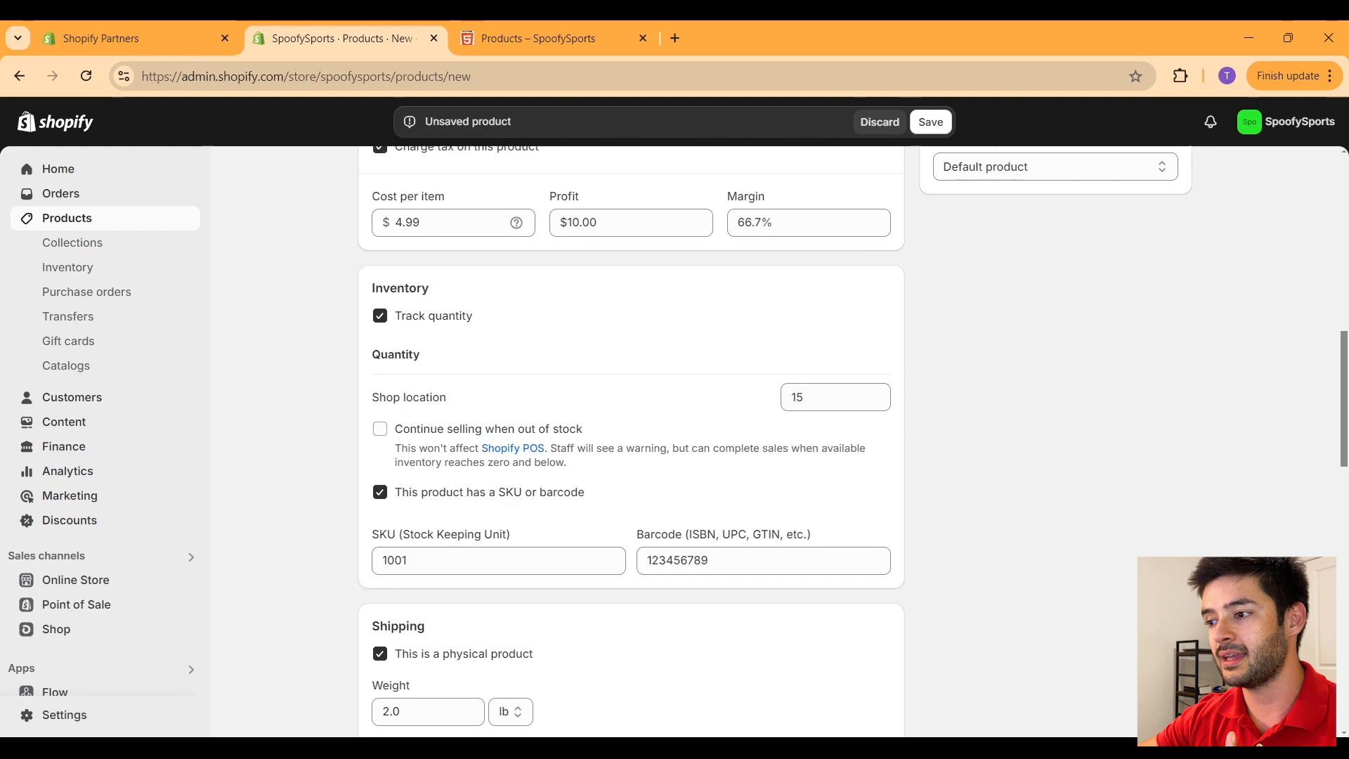
pyautogui.scroll(2, 631, 443)
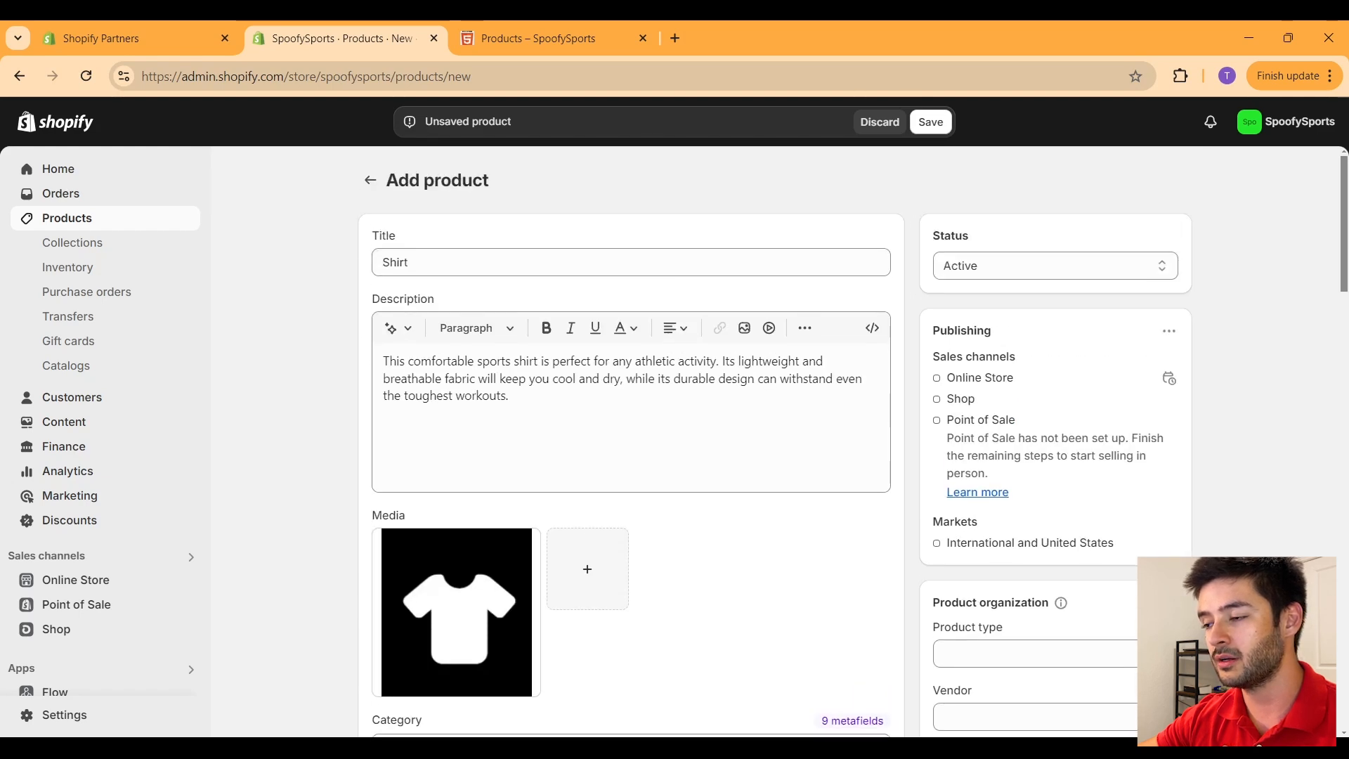
pyautogui.click(1014, 268)
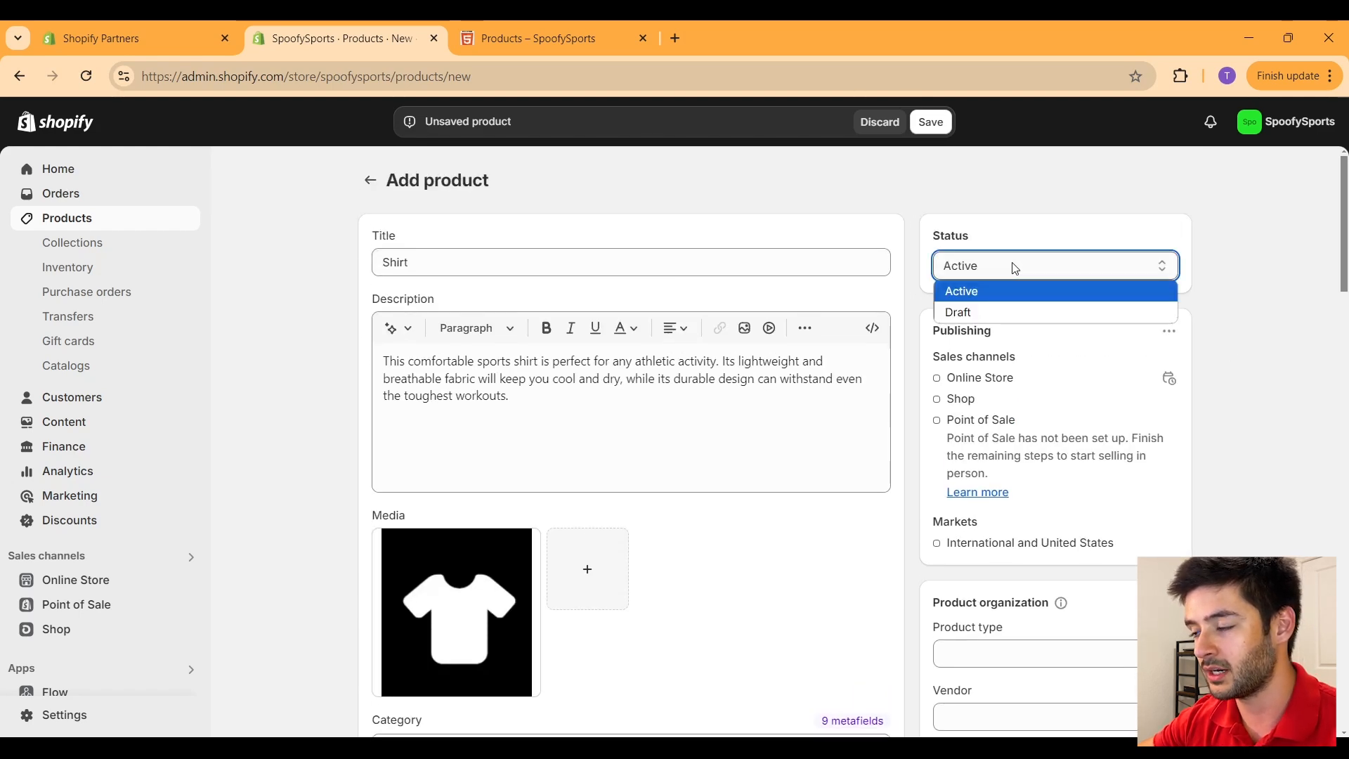
pyautogui.click(1016, 291)
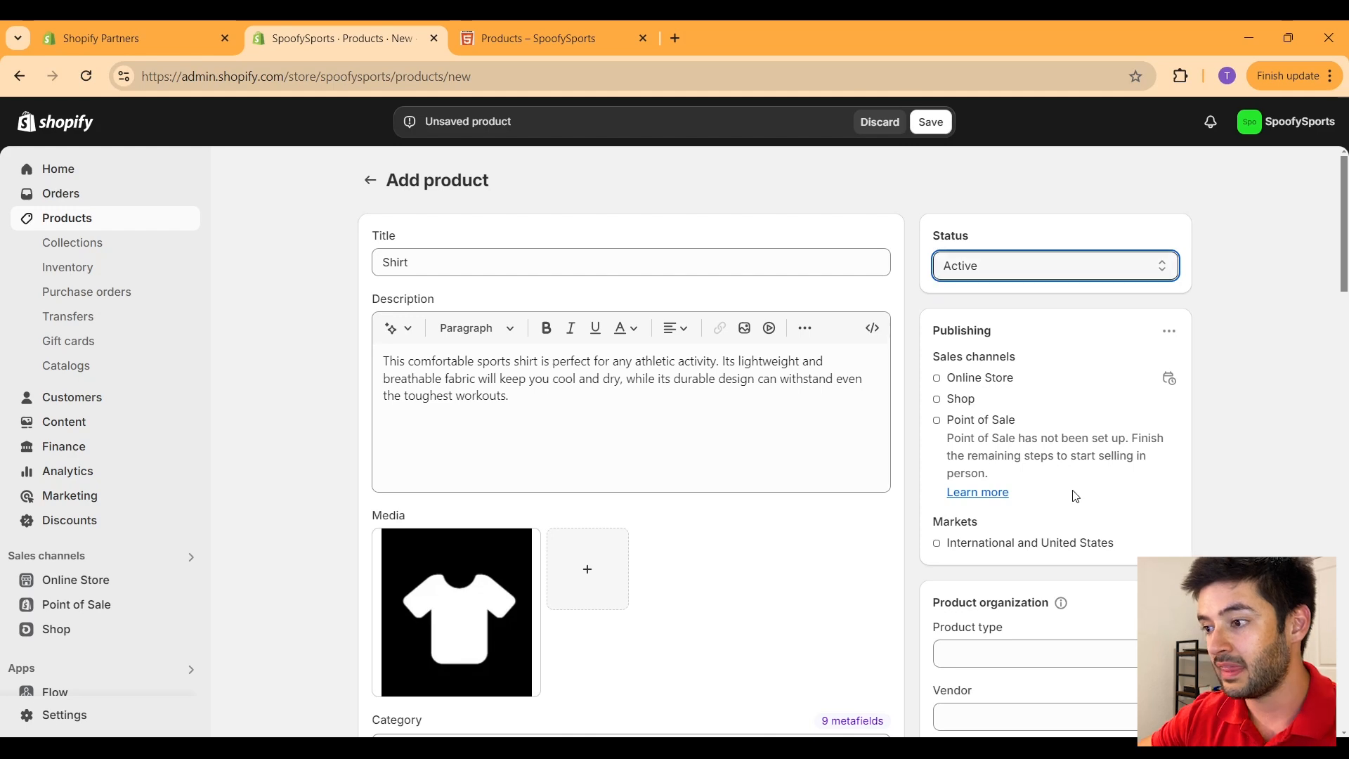
# Step: Review the sales channels listed for publishing the product: Online Store, Shop and Point of Sale
pyautogui.moveTo(1060, 491); pyautogui.dragTo(934, 363)
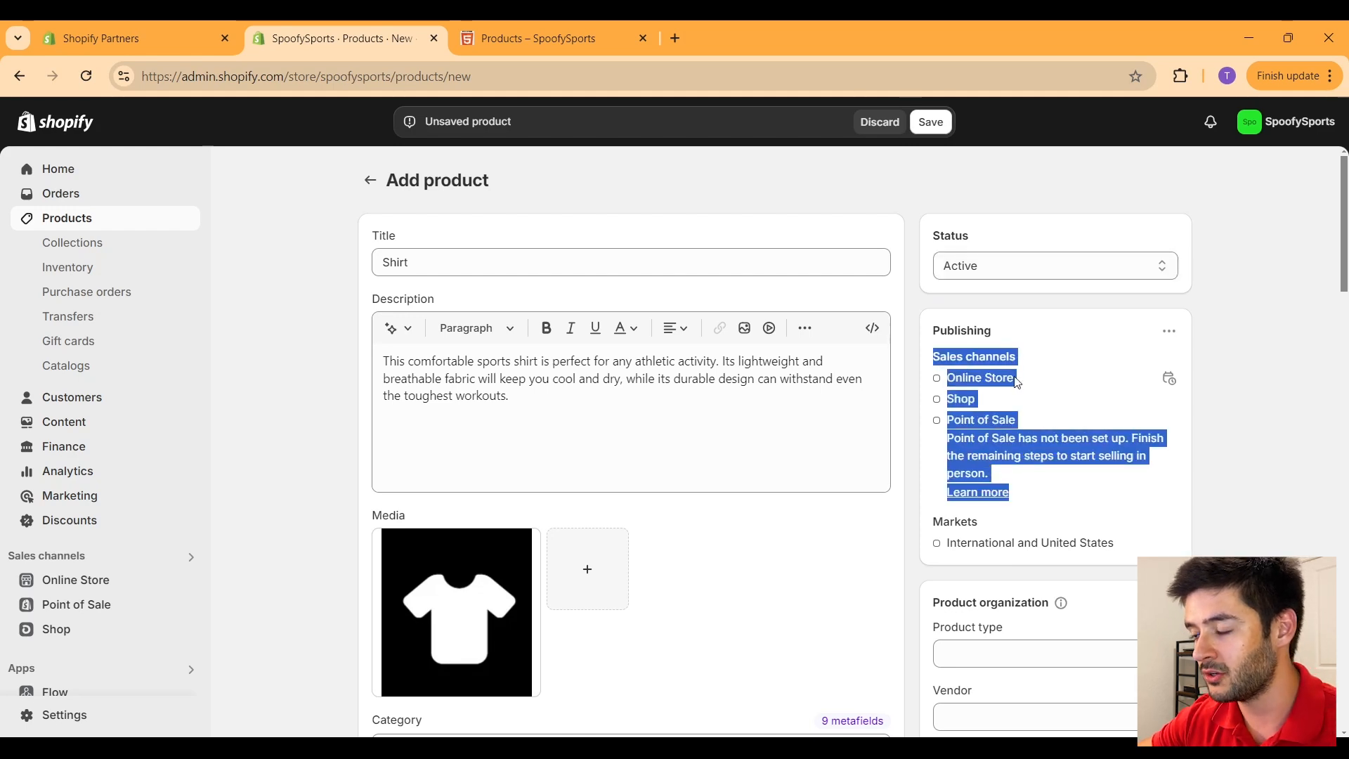
pyautogui.click(1079, 379)
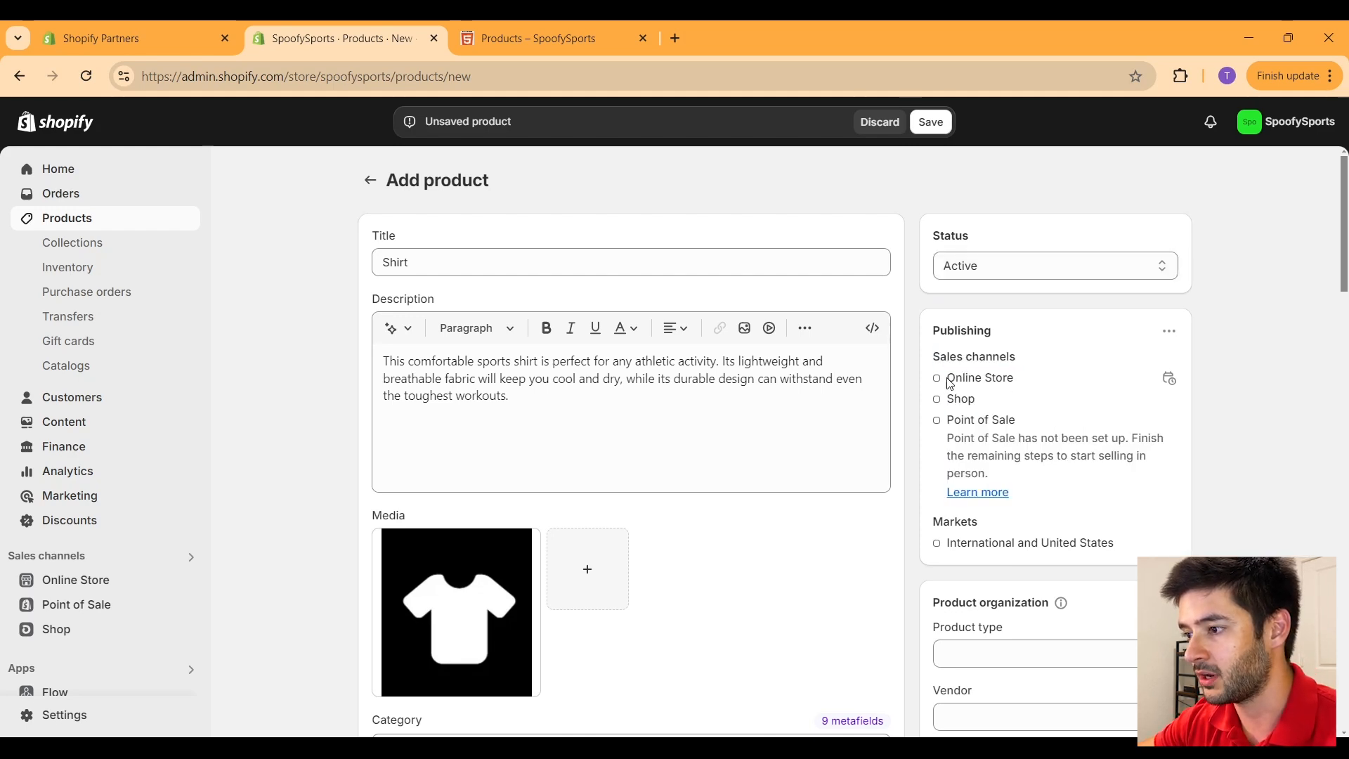
pyautogui.moveTo(950, 384); pyautogui.dragTo(1040, 383)
pyautogui.moveTo(956, 405); pyautogui.dragTo(1036, 424)
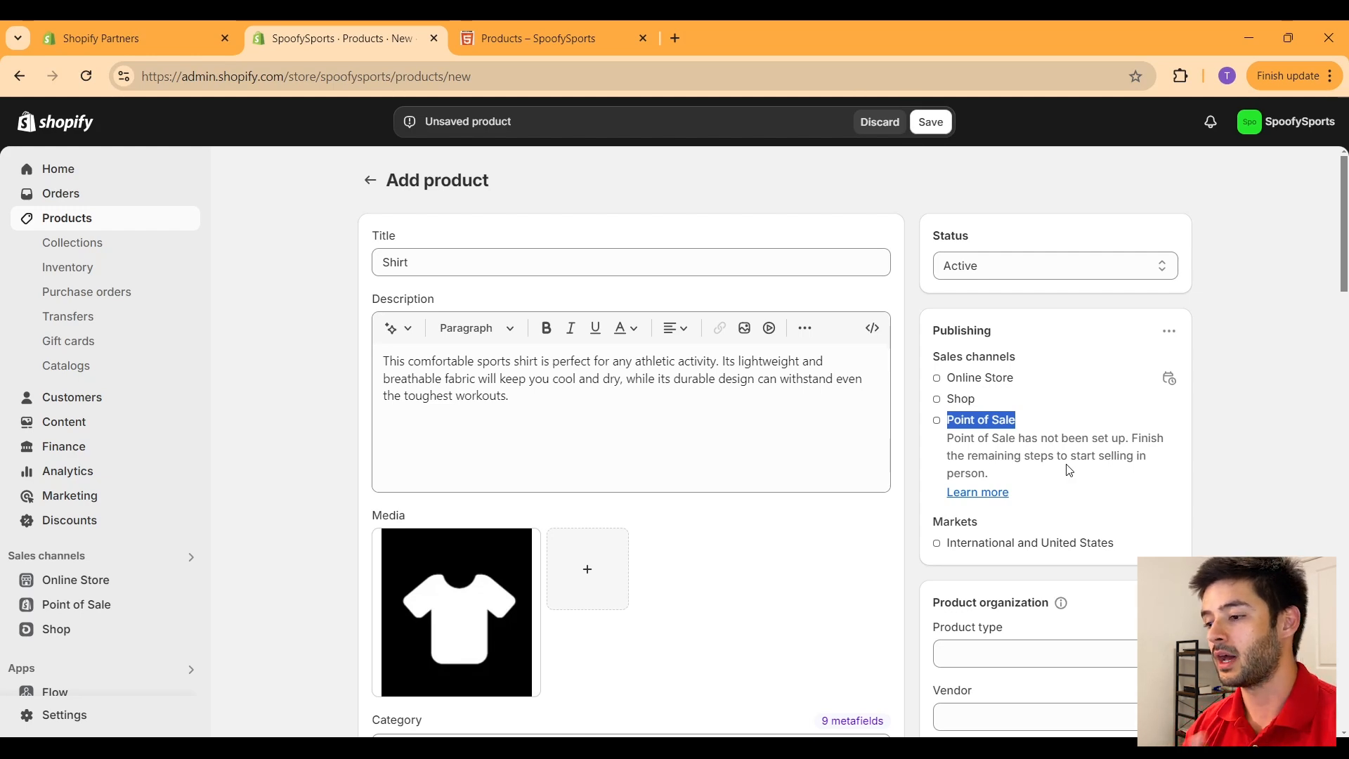
# Step: Set the shirt's product type to Sports Shirt in the product organization section
pyautogui.scroll(-4, 1069, 470)
pyautogui.click(956, 348)
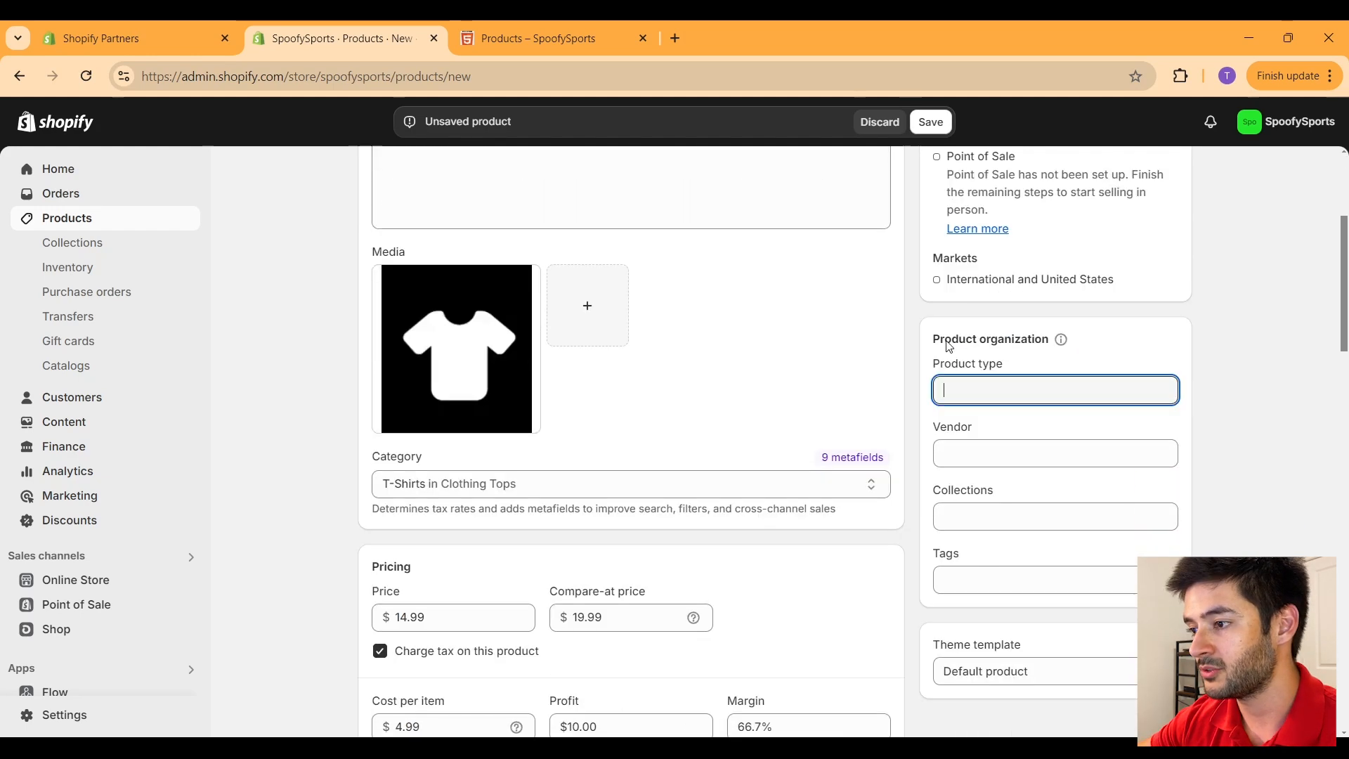
pyautogui.moveTo(930, 345); pyautogui.dragTo(1048, 344)
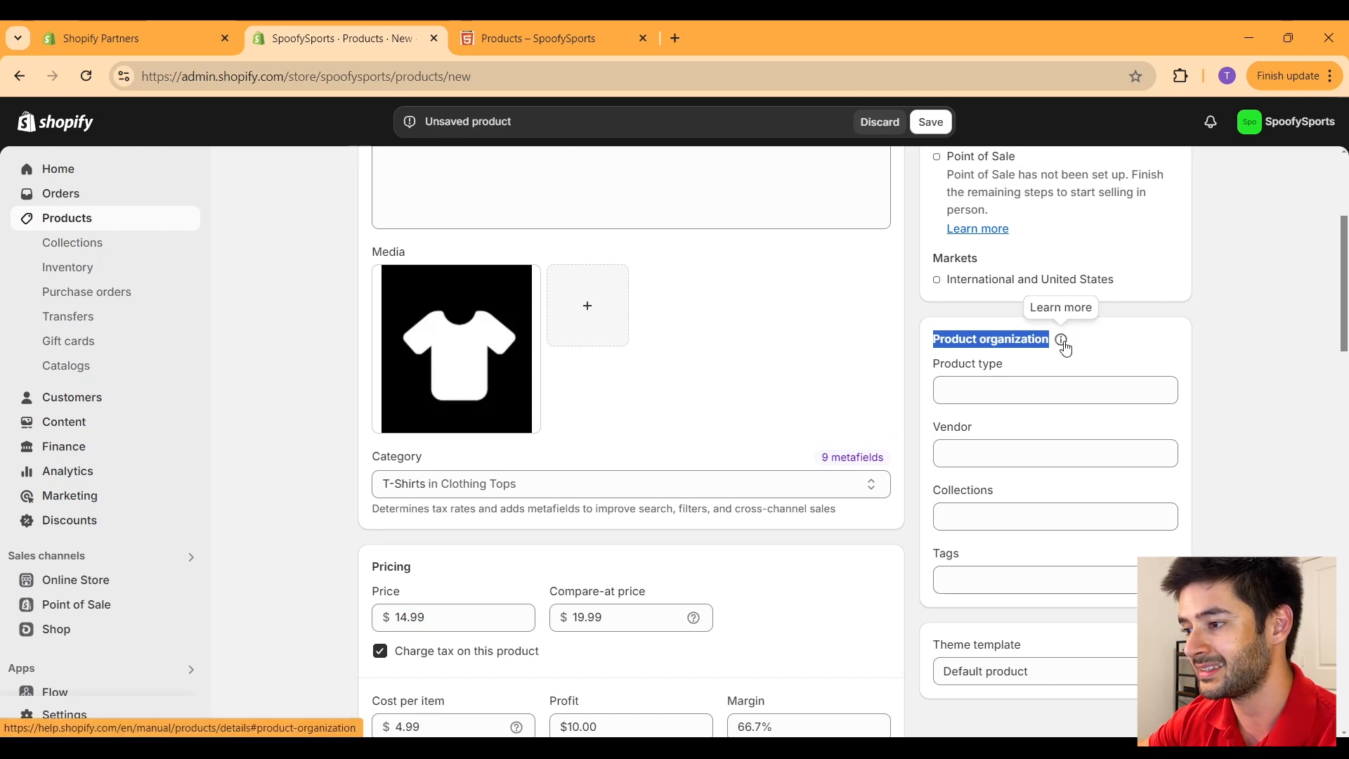
pyautogui.click(989, 388)
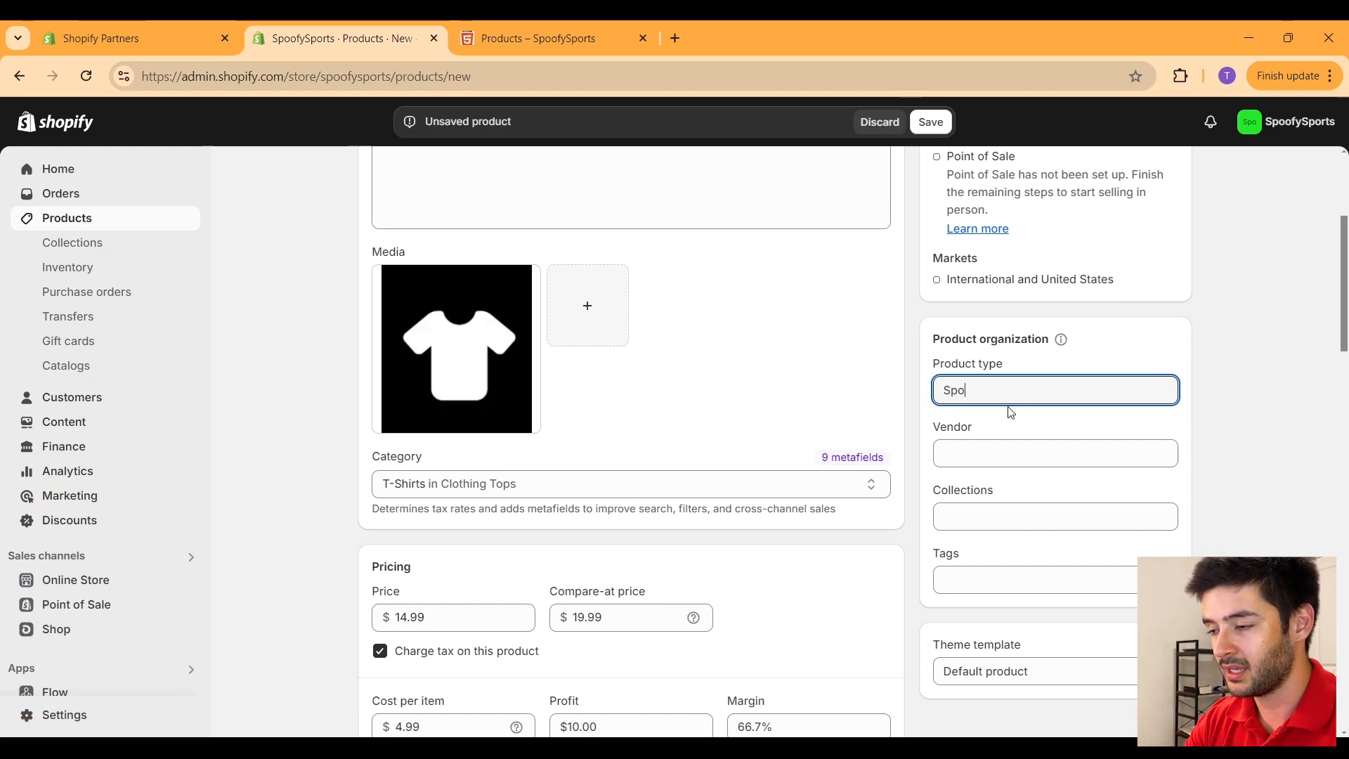
pyautogui.write('Sports Shir')
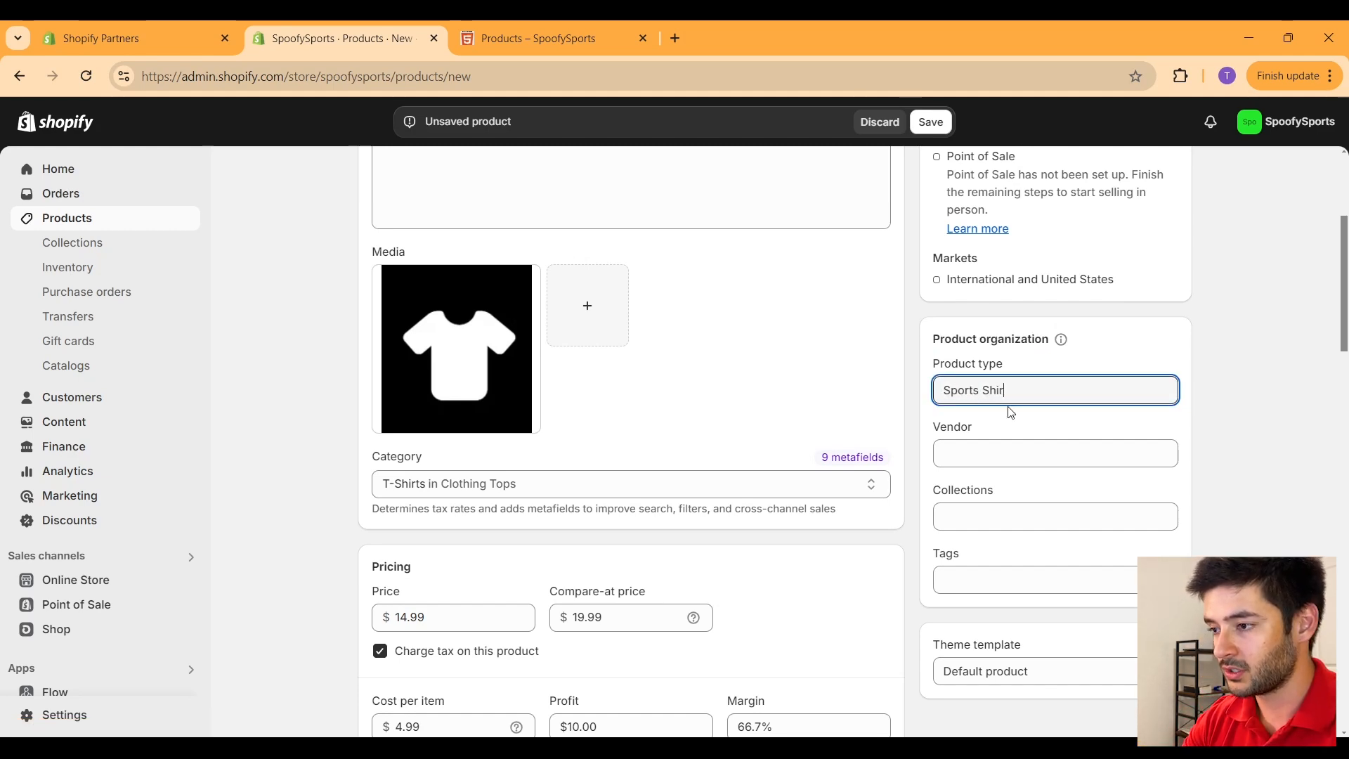
pyautogui.write('t')
# Step: Add Spoofy Sports as the product's vendor
pyautogui.click(998, 452)
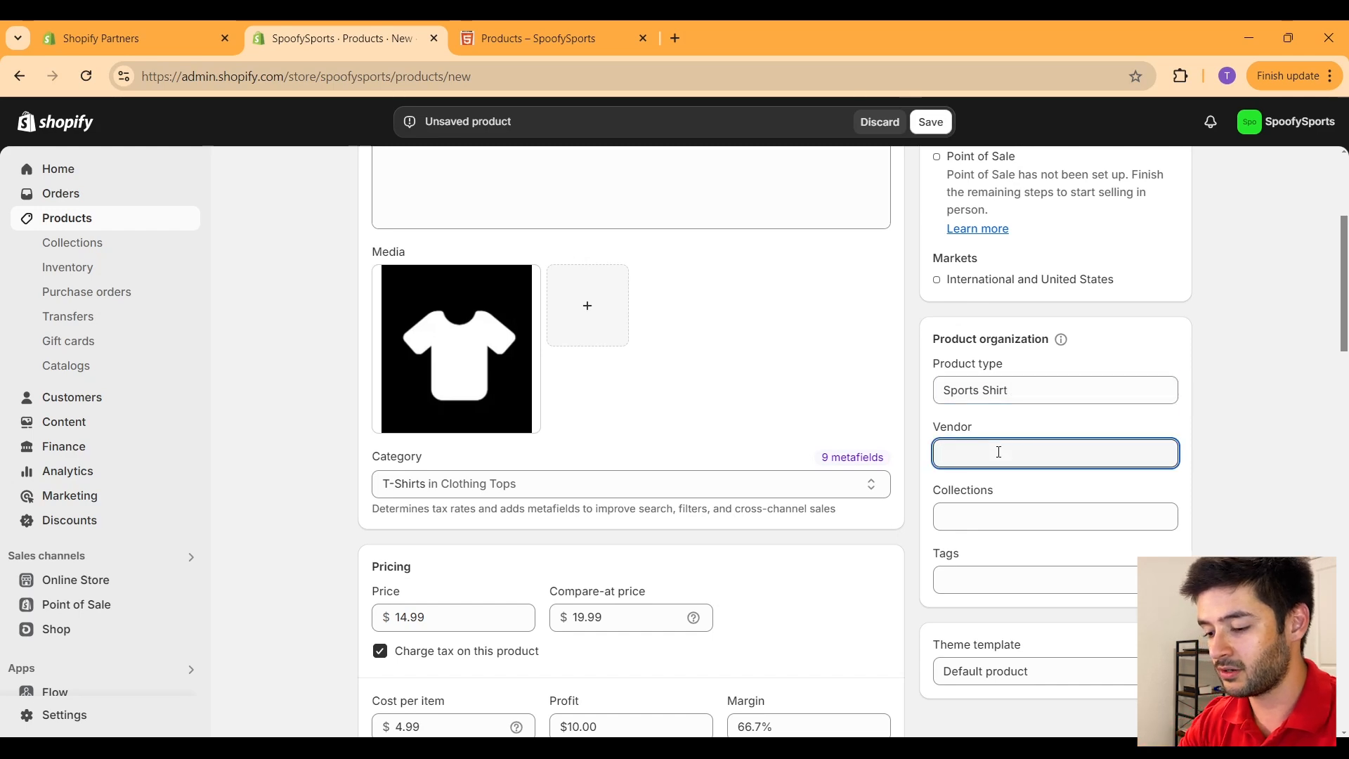
pyautogui.write('Spoofy Sports')
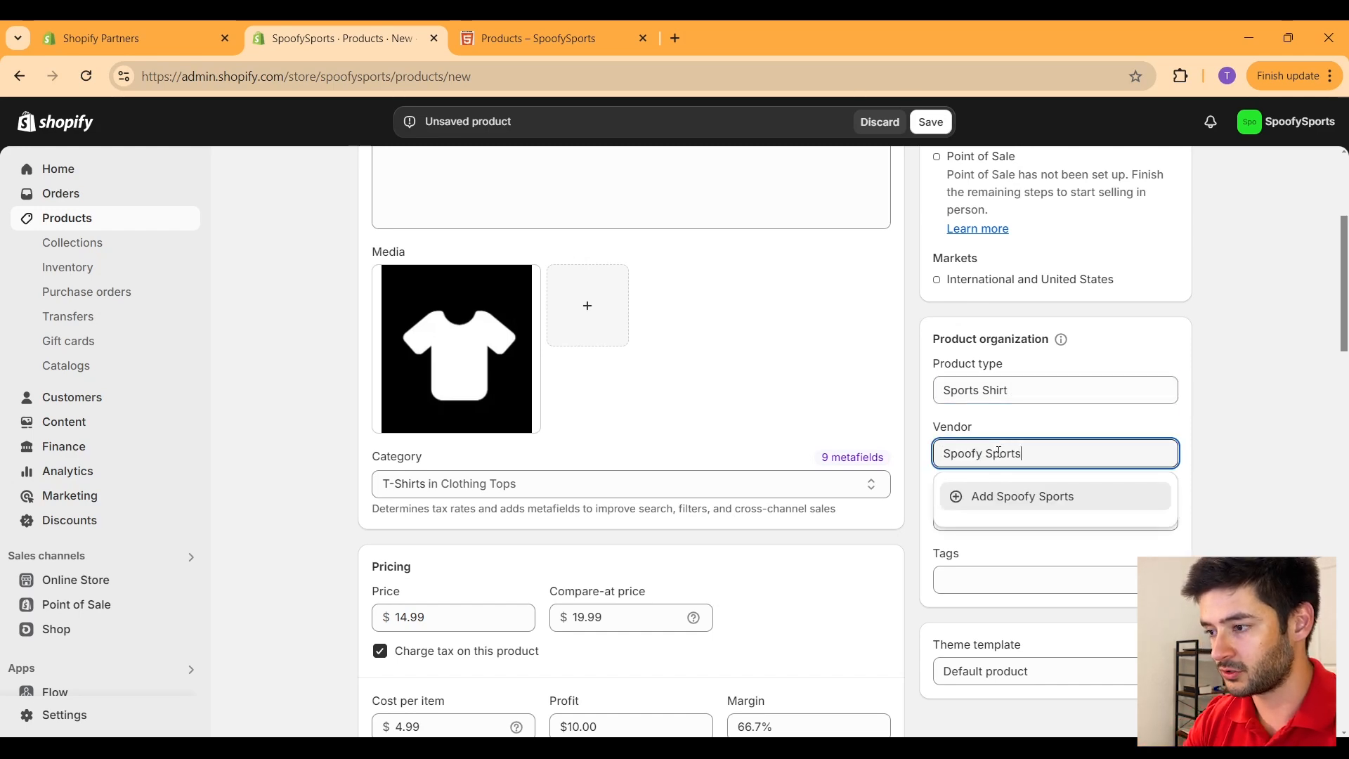
pyautogui.click(1004, 497)
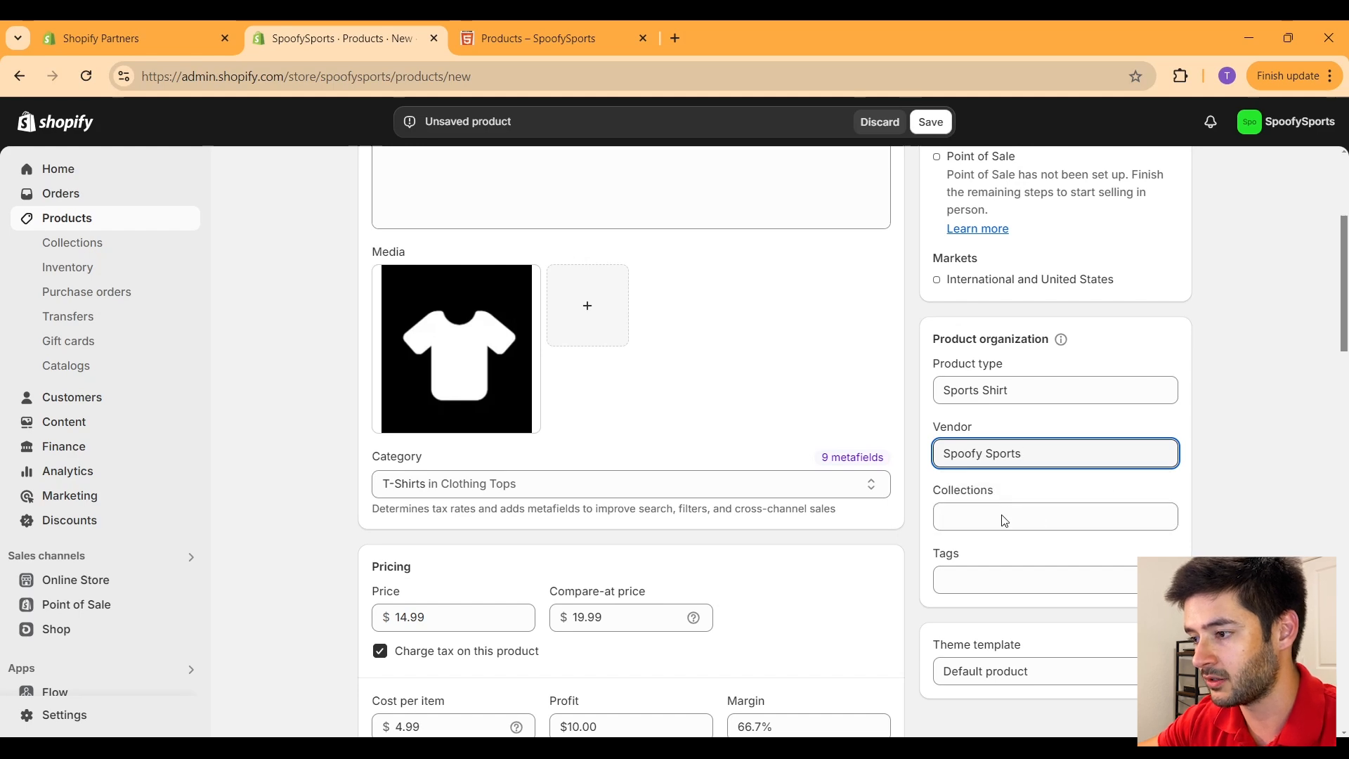
# Step: Open the product's collection choices, and inspect the storefront's home page and catalog as places where products are listed
pyautogui.click(1034, 524)
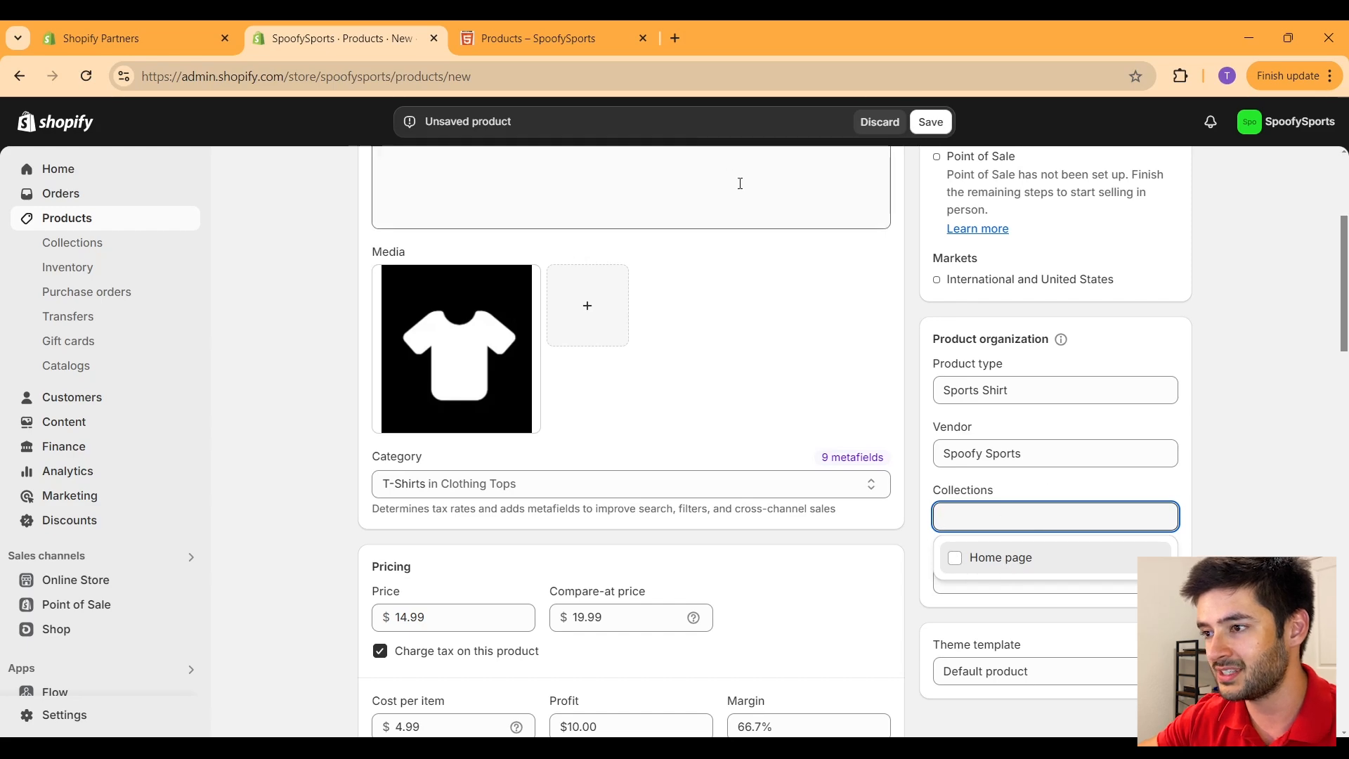
pyautogui.click(562, 38)
pyautogui.click(596, 260)
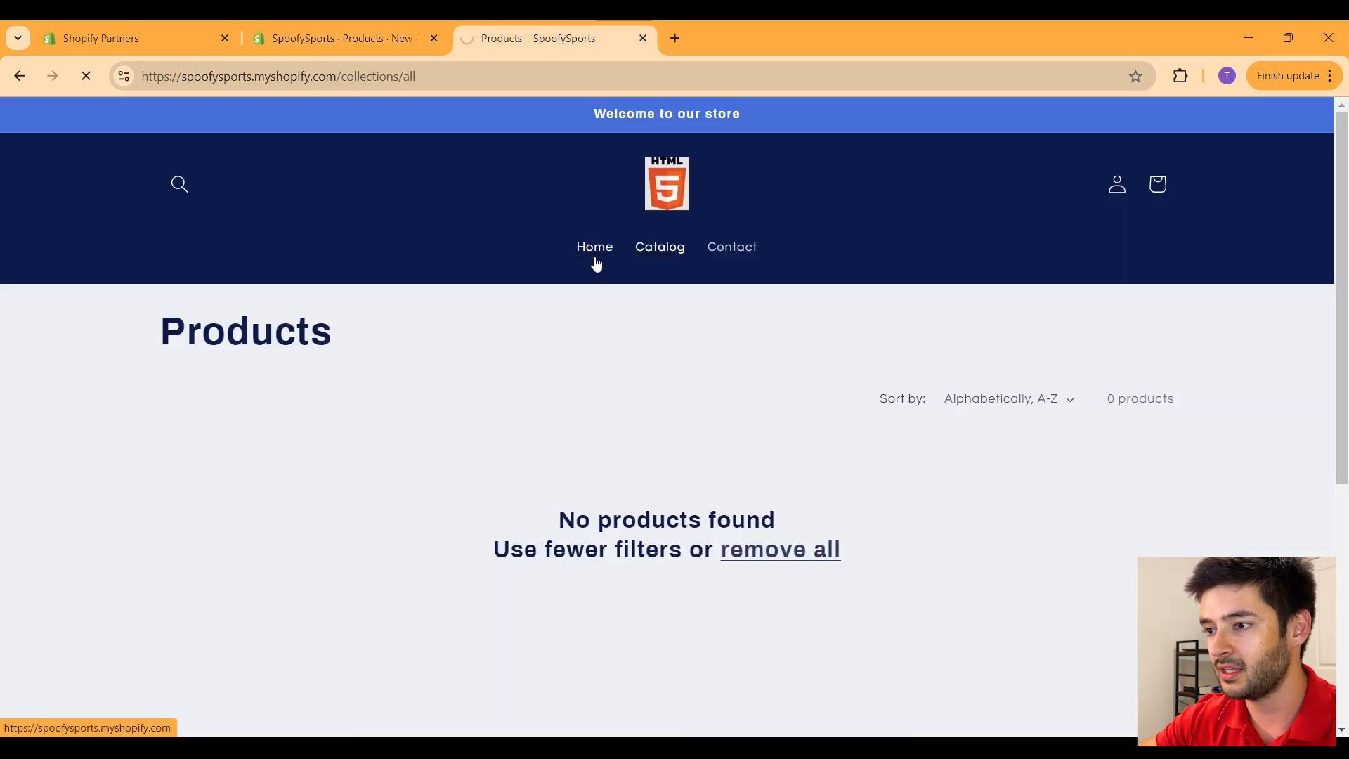
pyautogui.scroll(-10, 766, 365)
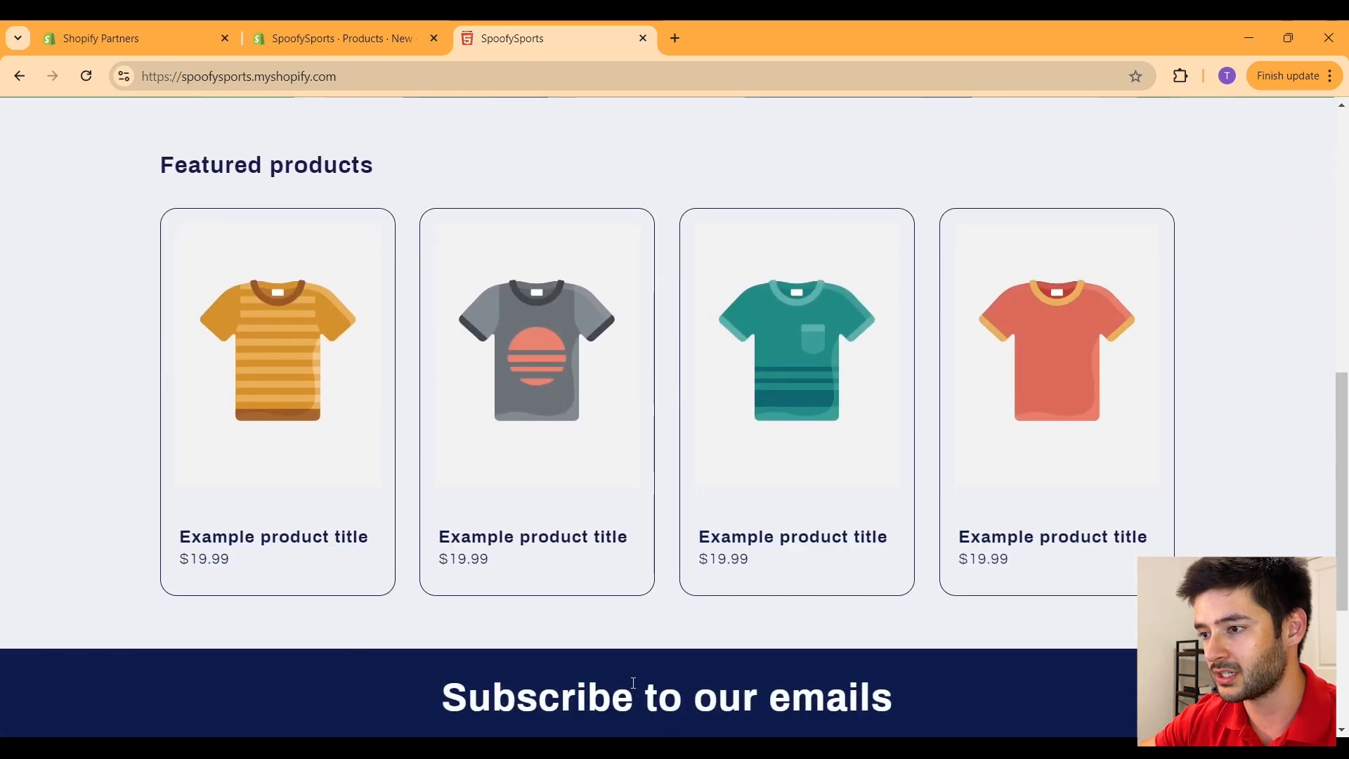
pyautogui.scroll(10, 633, 682)
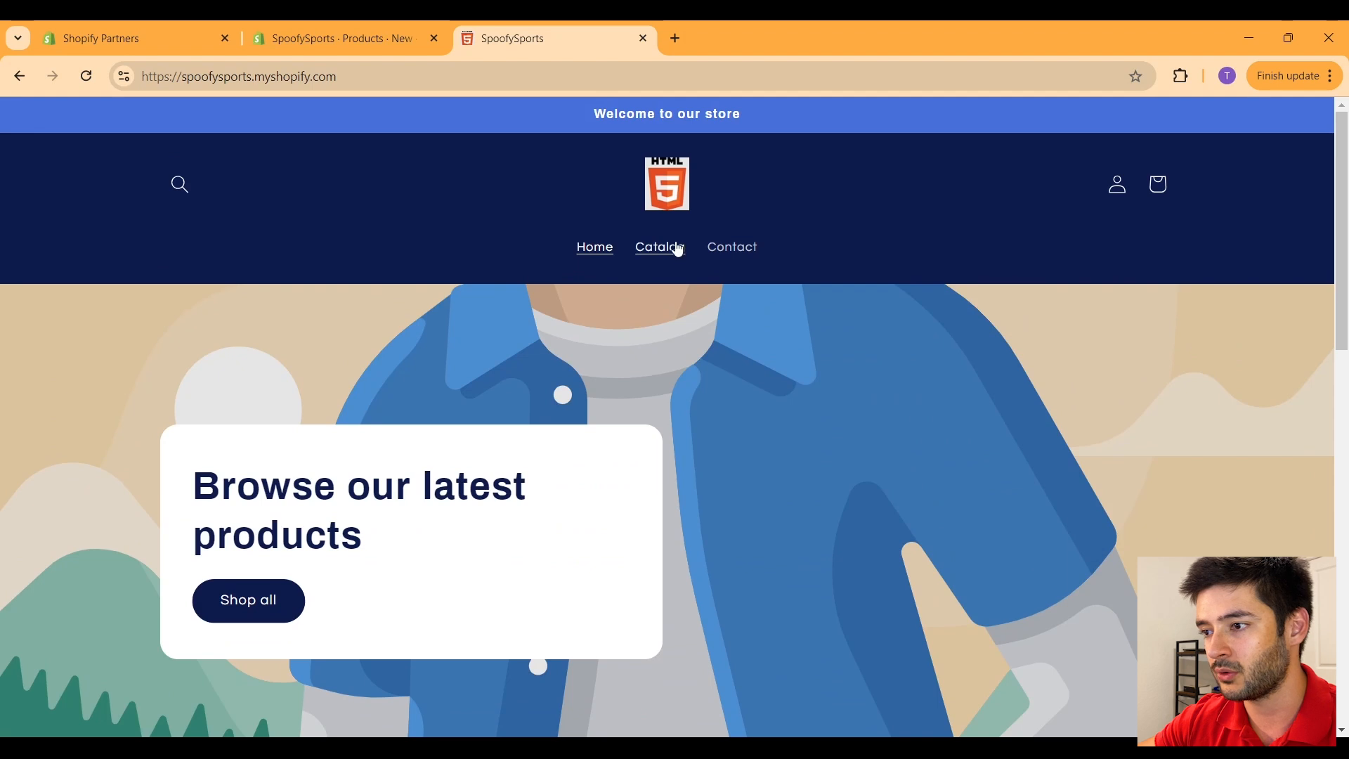
pyautogui.click(677, 247)
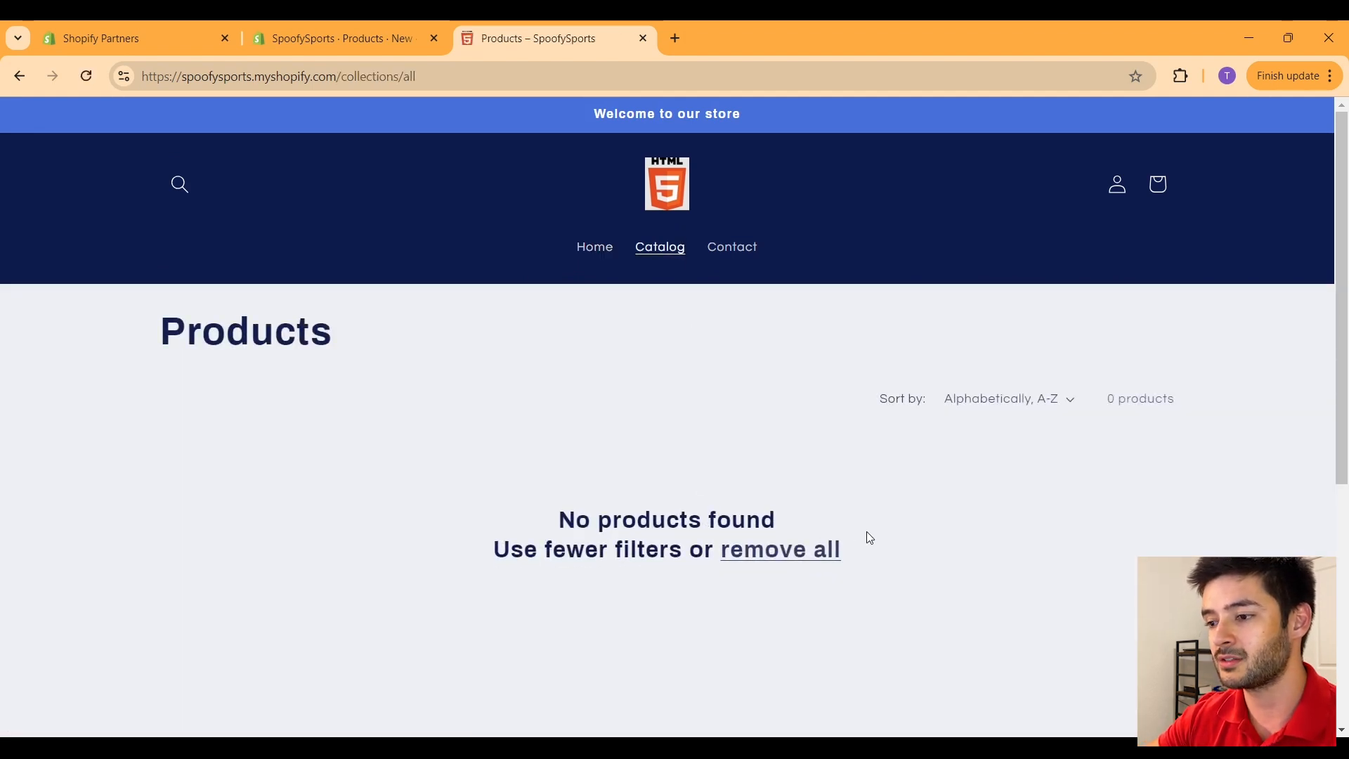
# Step: Return to the product form in the Shopify admin and assign the shirt to the Home page collection
pyautogui.click(357, 37)
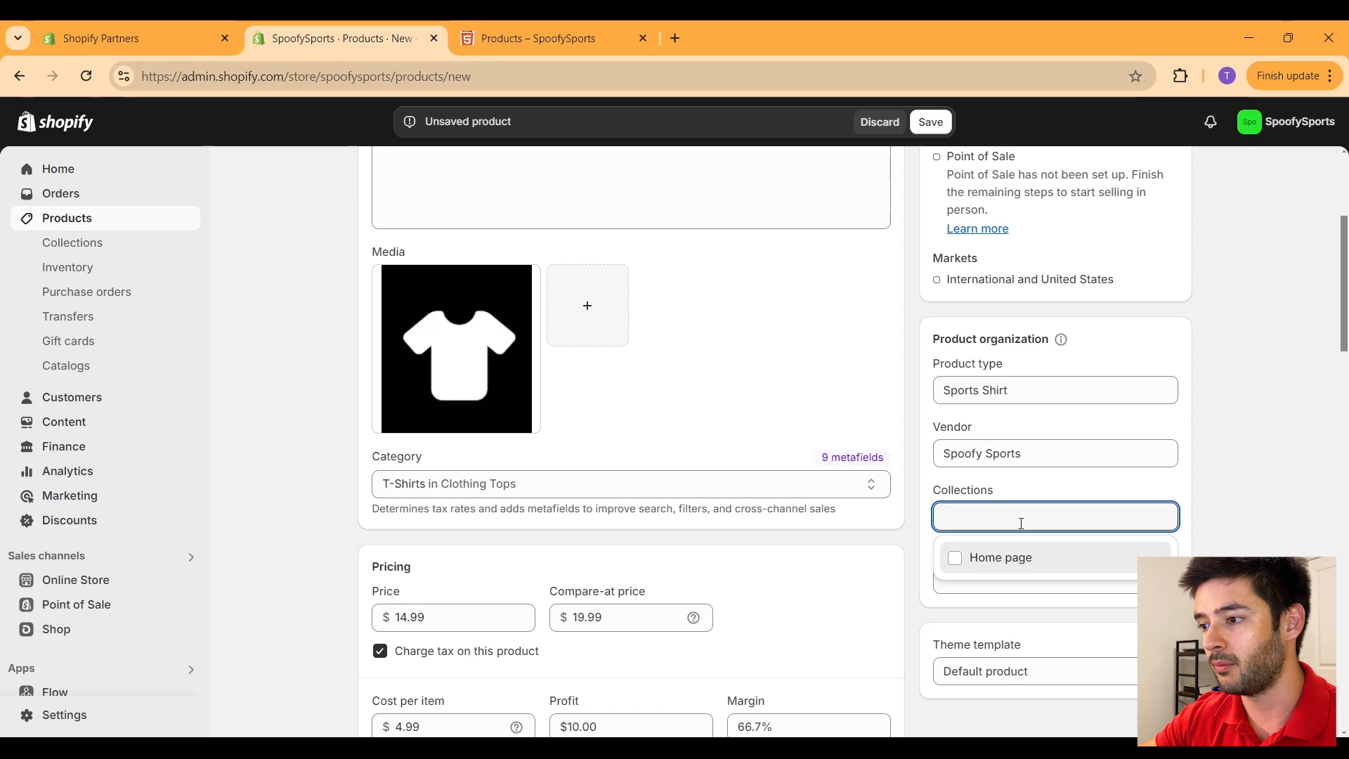
pyautogui.click(954, 560)
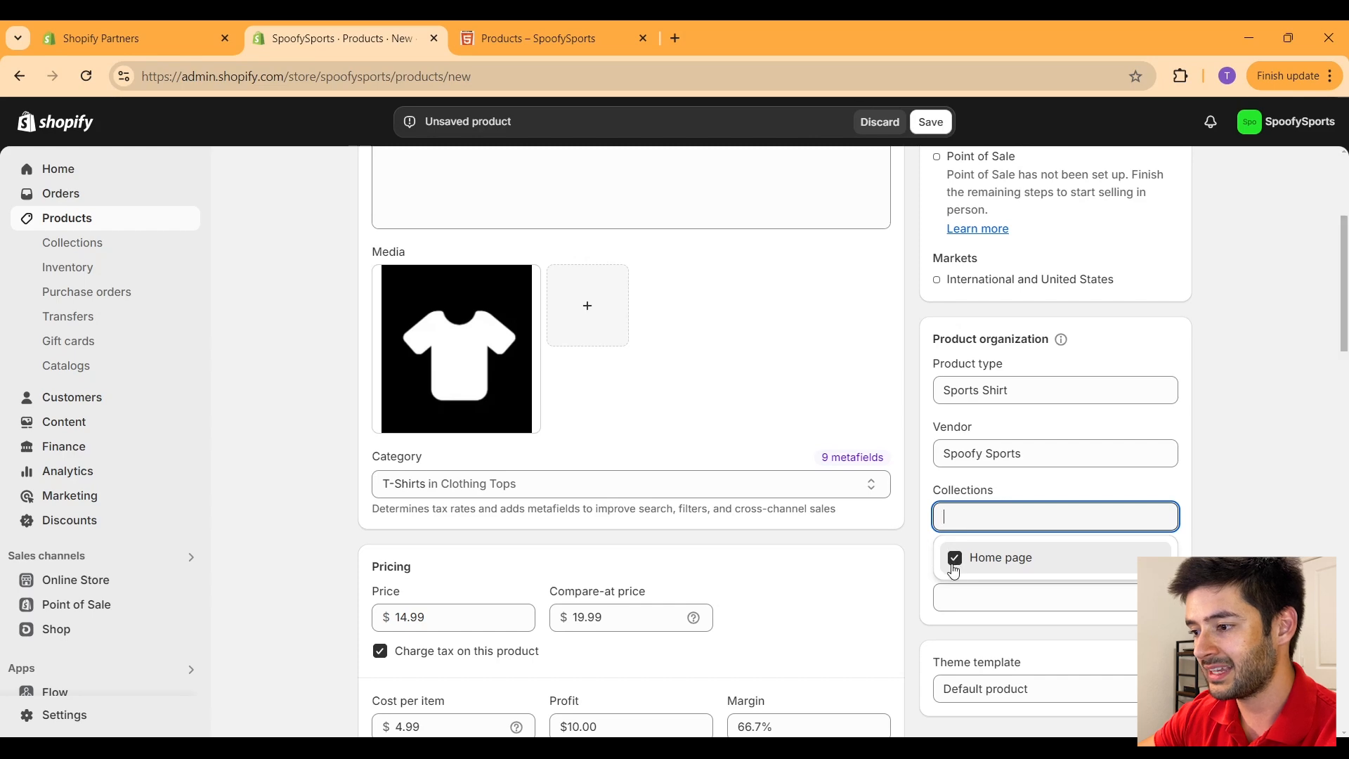
# Step: Examine the Featured products section on the storefront's home page and open the catalog page again
pyautogui.click(527, 31)
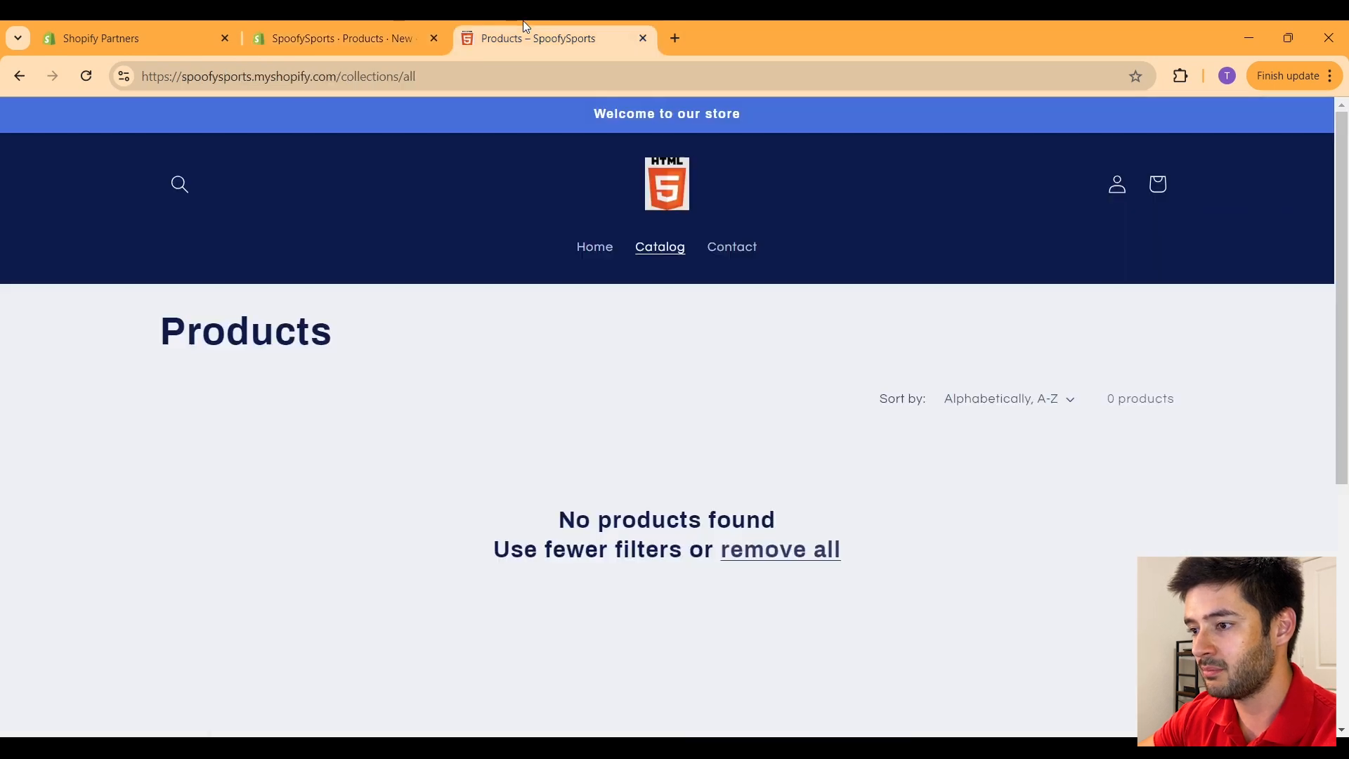
pyautogui.click(610, 245)
pyautogui.scroll(-7, 584, 472)
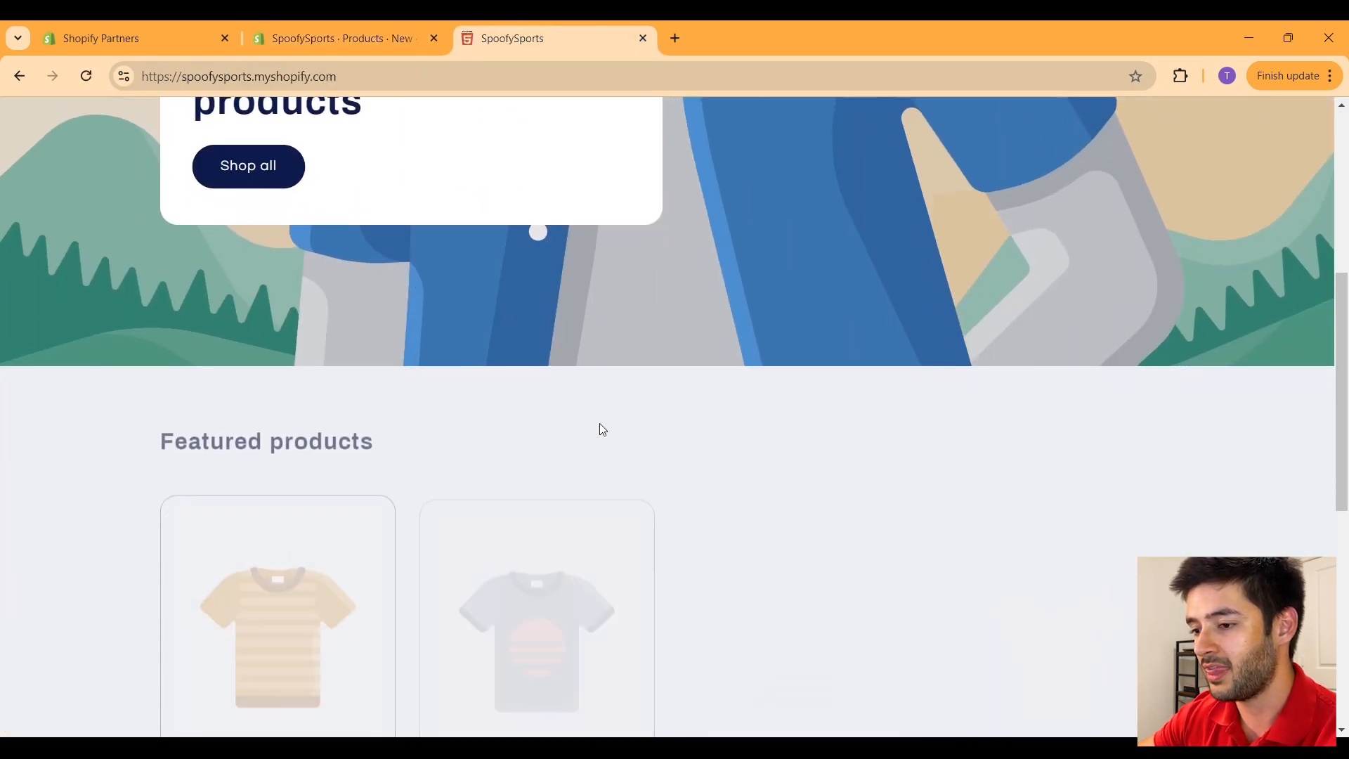
pyautogui.scroll(-3, 303, 407)
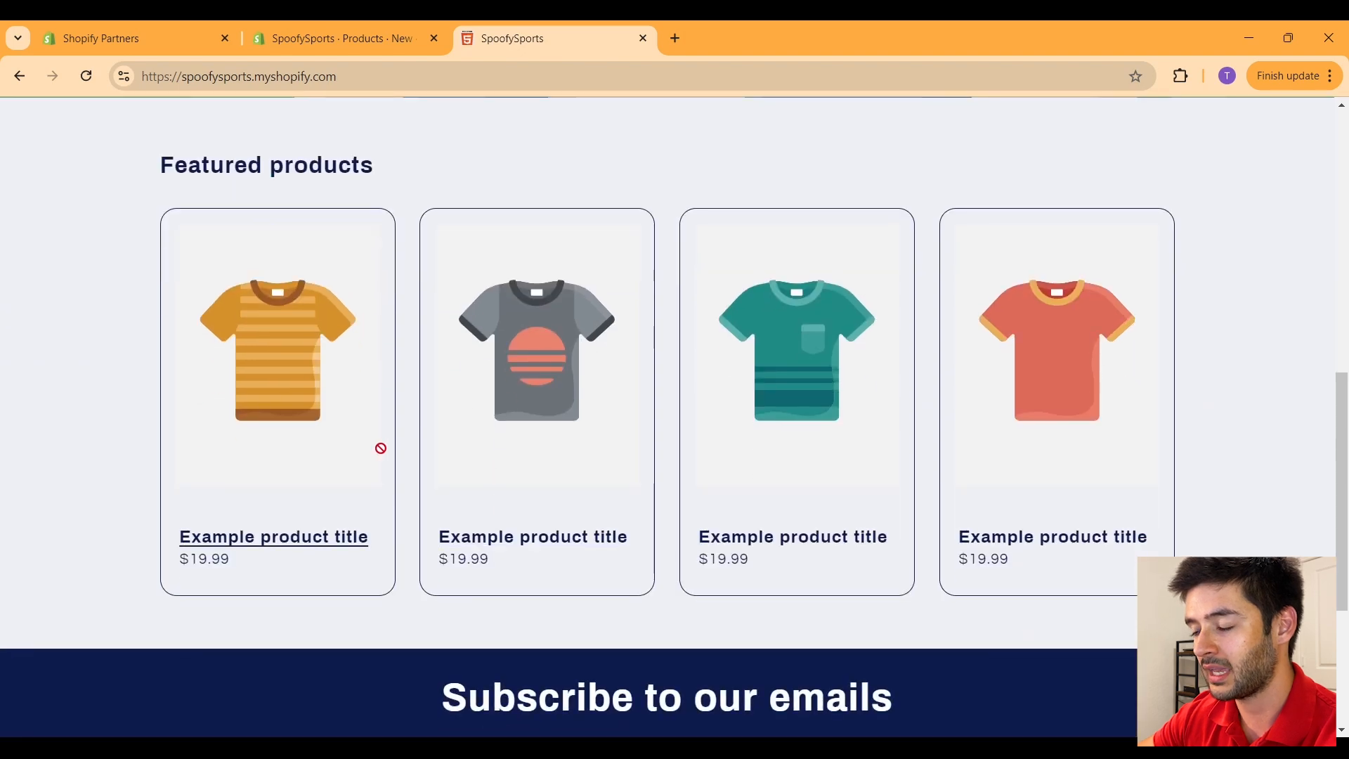
pyautogui.scroll(6, 436, 422)
pyautogui.click(657, 245)
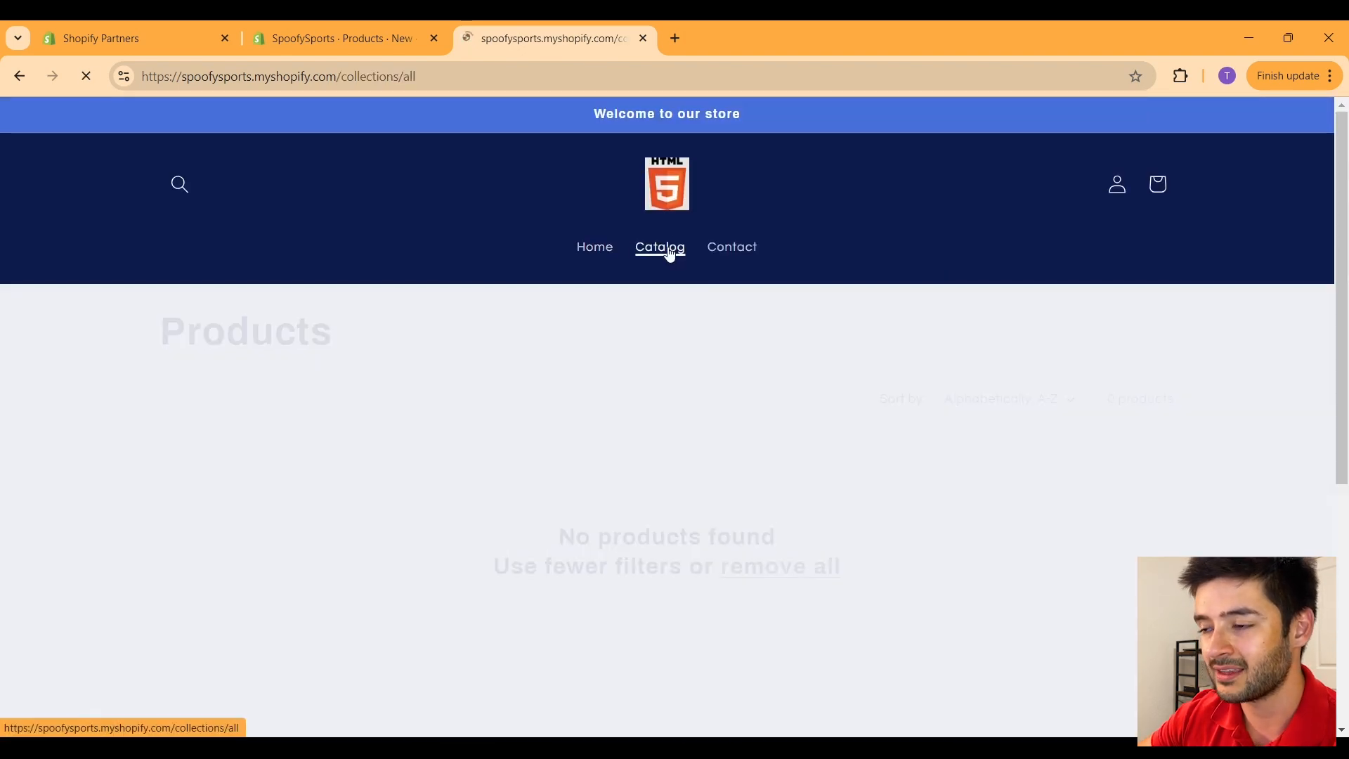
# Step: Switch back to the product form in the Shopify admin and add the tags shirts, sports and mens shirt
pyautogui.click(289, 28)
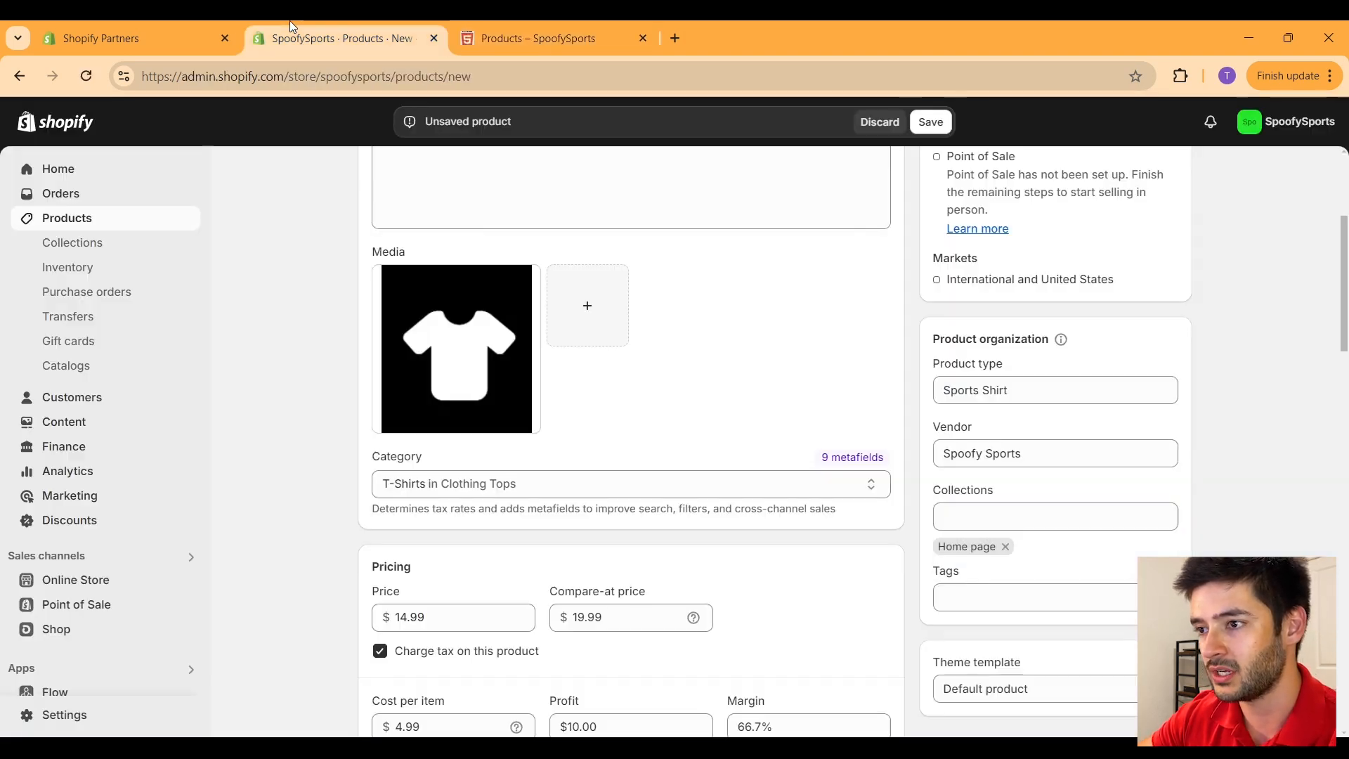
pyautogui.click(1216, 483)
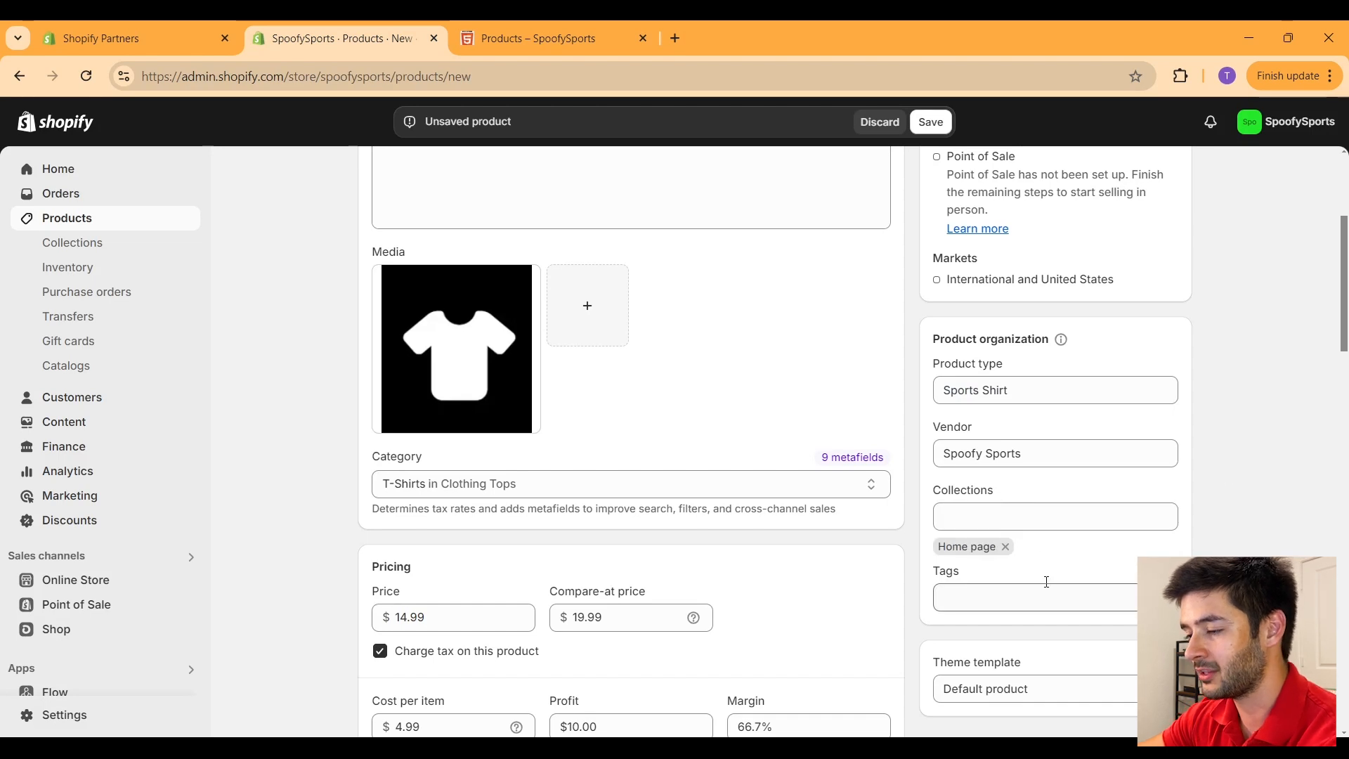
pyautogui.click(980, 596)
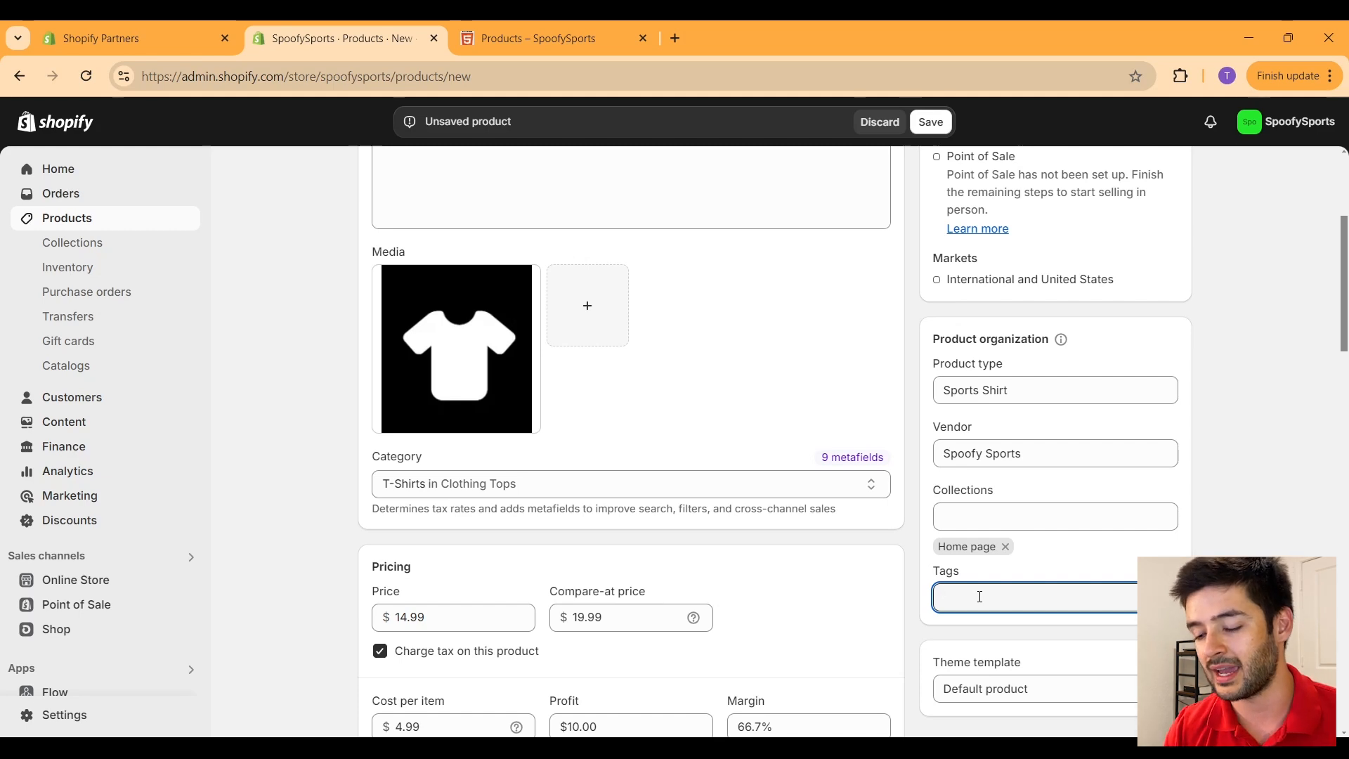
pyautogui.write('shirts')
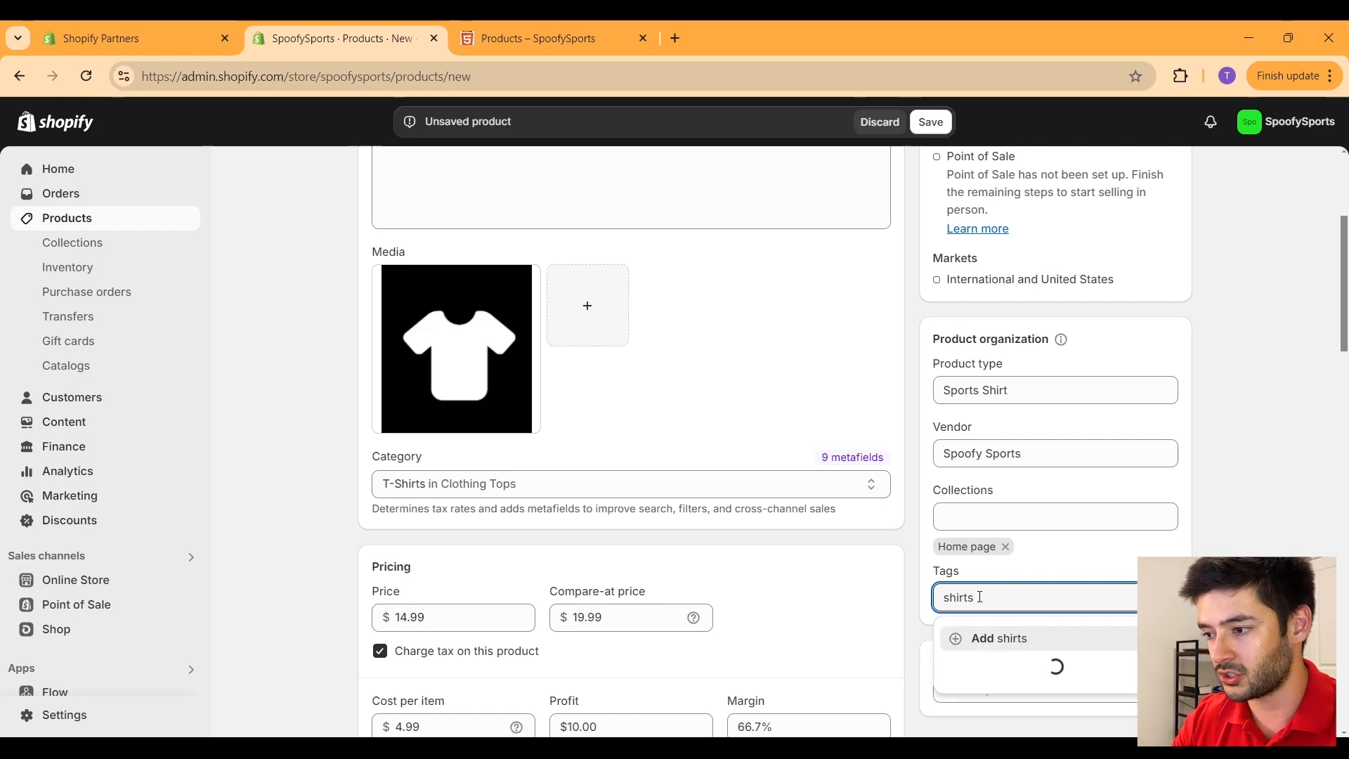
pyautogui.click(1004, 640)
pyautogui.write('sports')
pyautogui.click(1004, 639)
pyautogui.write('mens shirt')
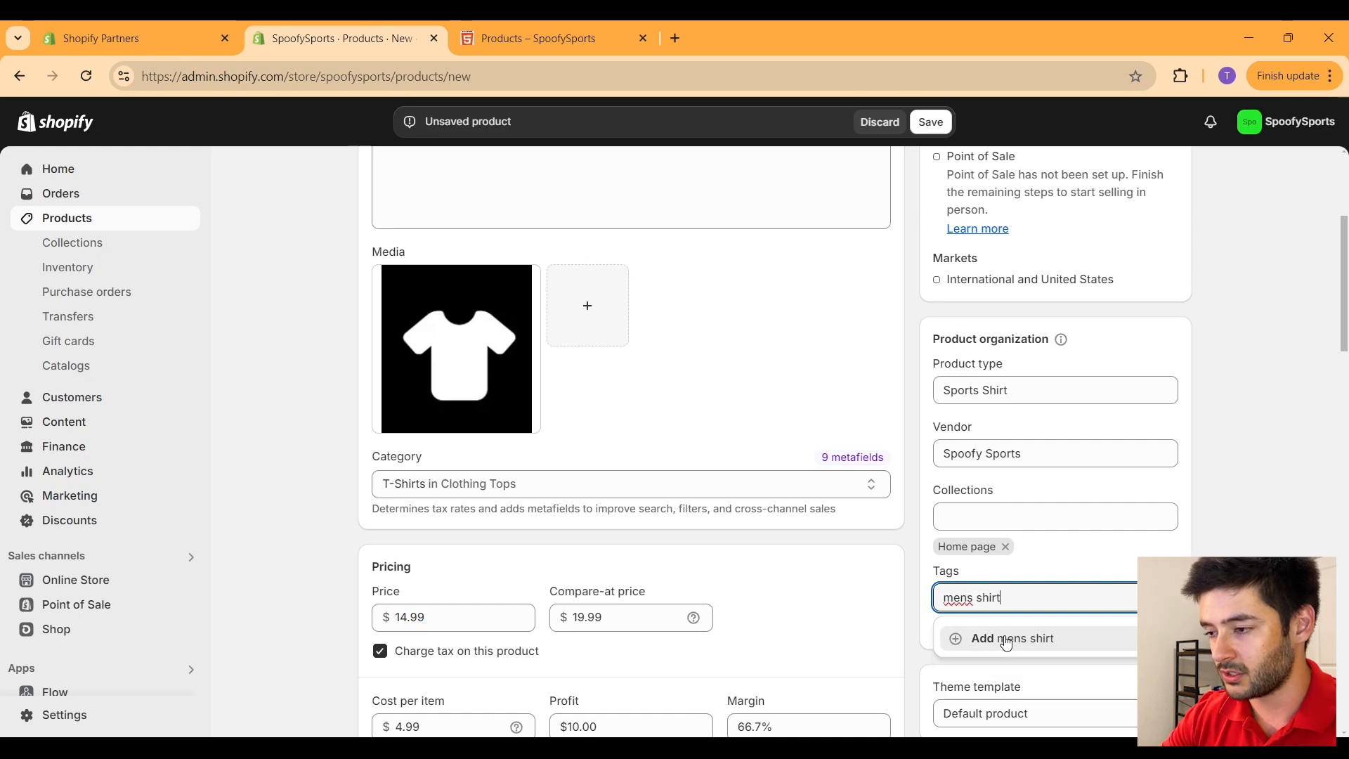
pyautogui.click(1006, 639)
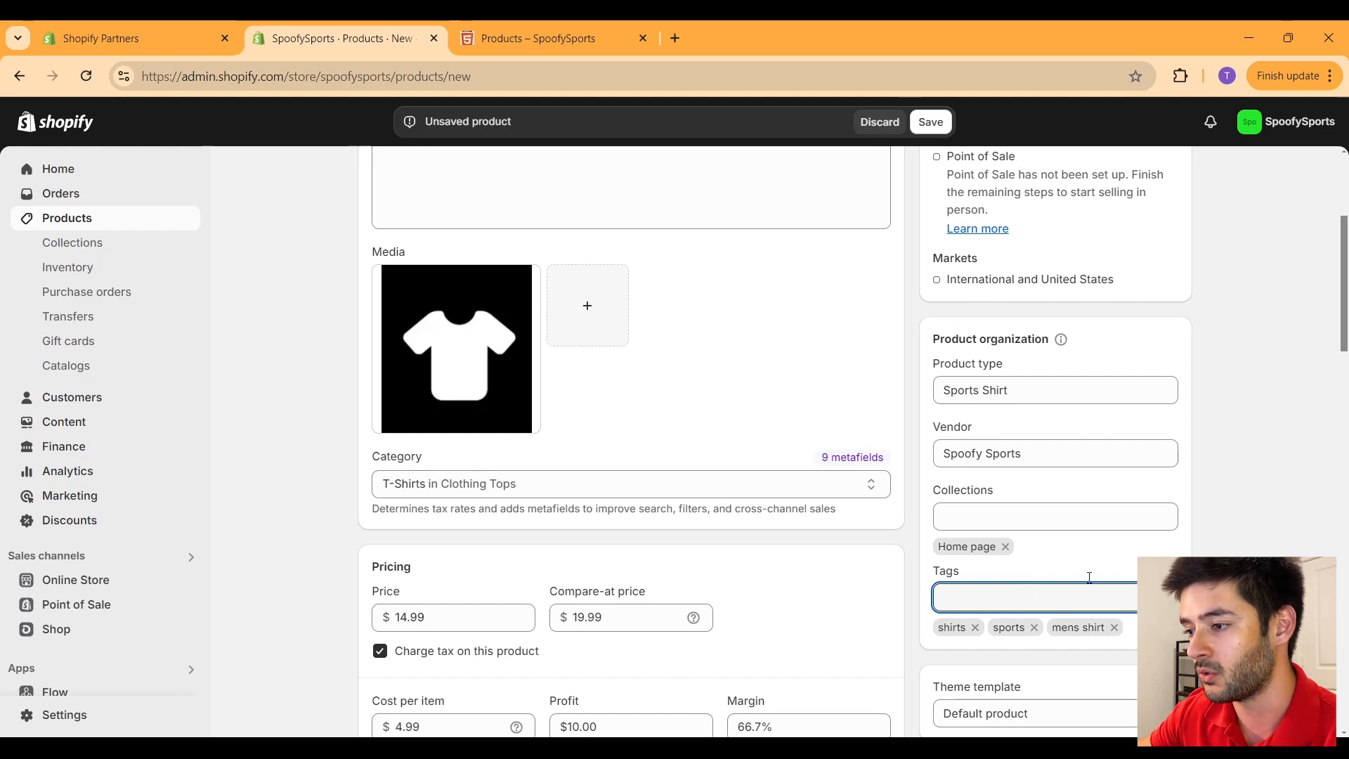
# Step: Check the theme template options for the product and leave Default product selected
pyautogui.scroll(-4, 1053, 519)
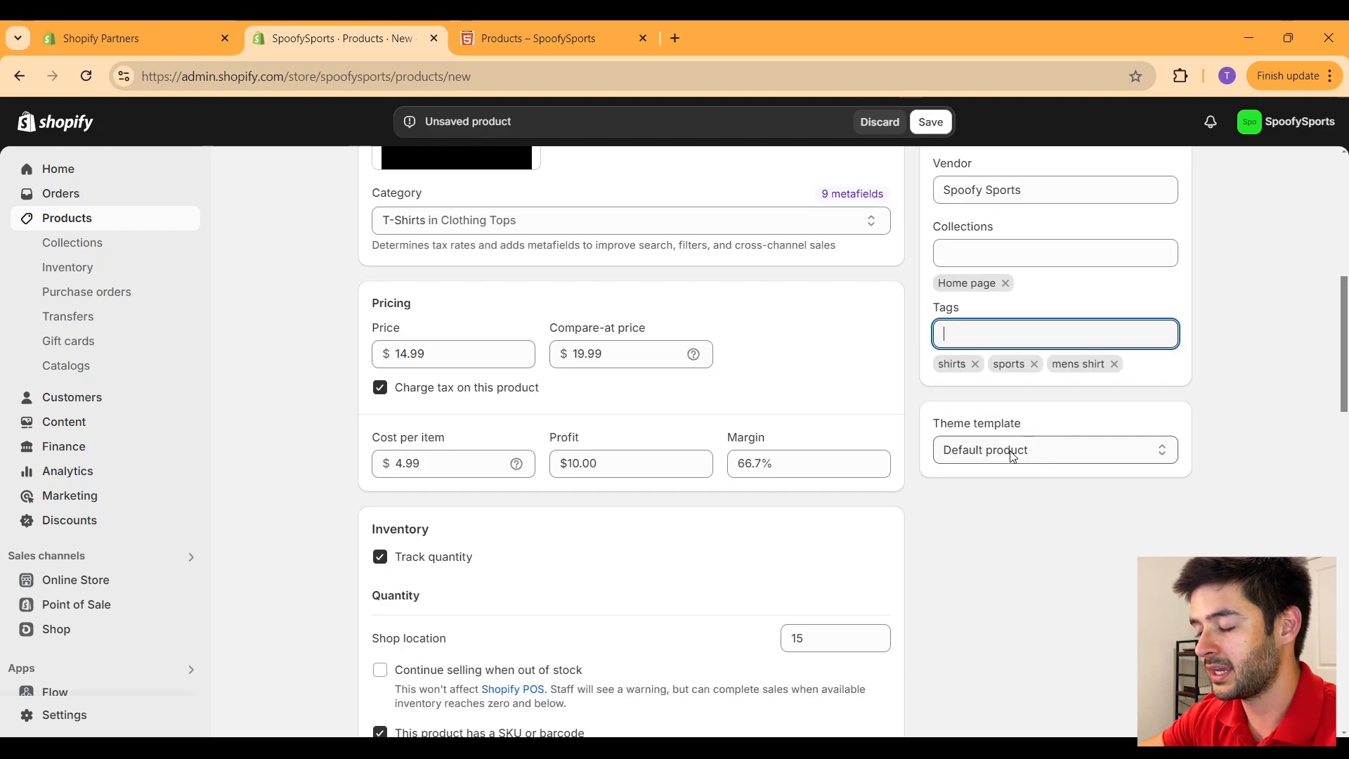
pyautogui.click(1012, 457)
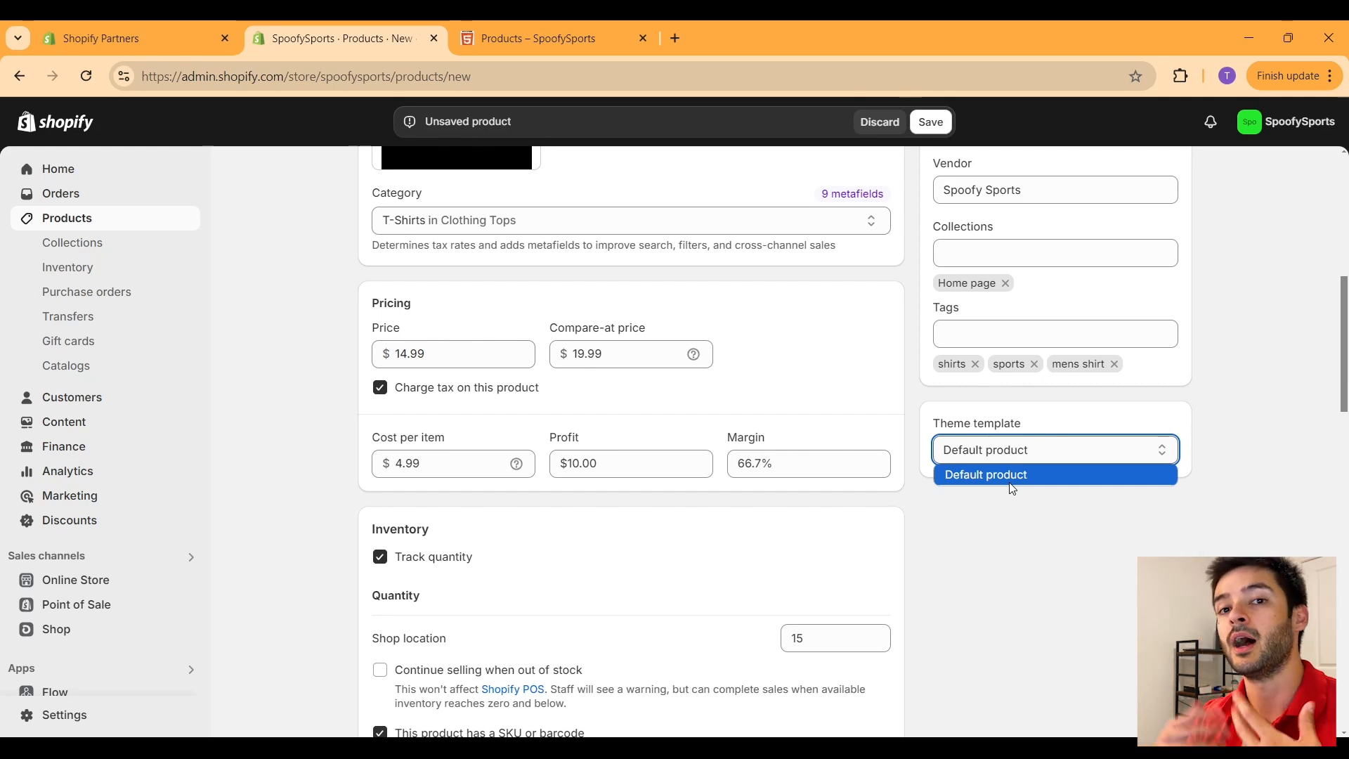
pyautogui.click(1020, 558)
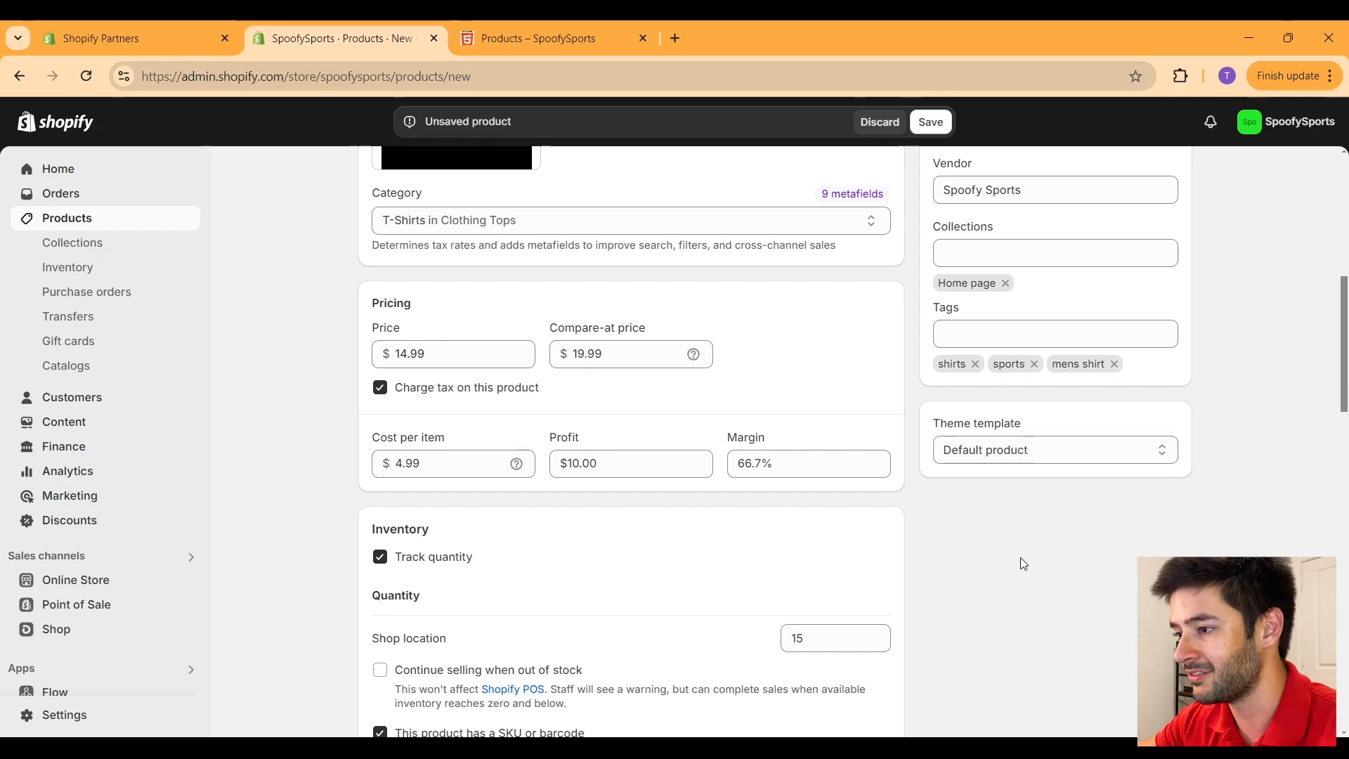
# Step: Save the new shirt product and review its saved details down to the search engine listing
pyautogui.scroll(8, 1020, 558)
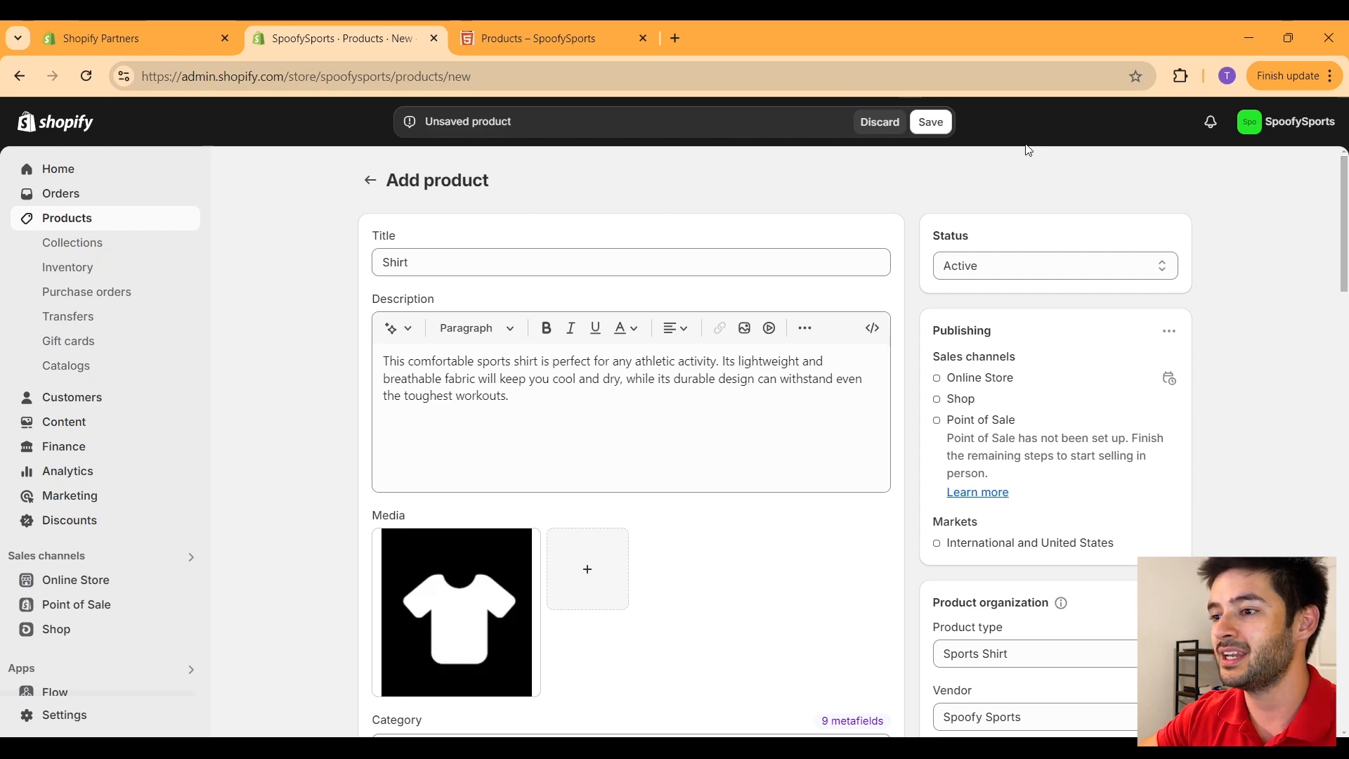
pyautogui.click(932, 123)
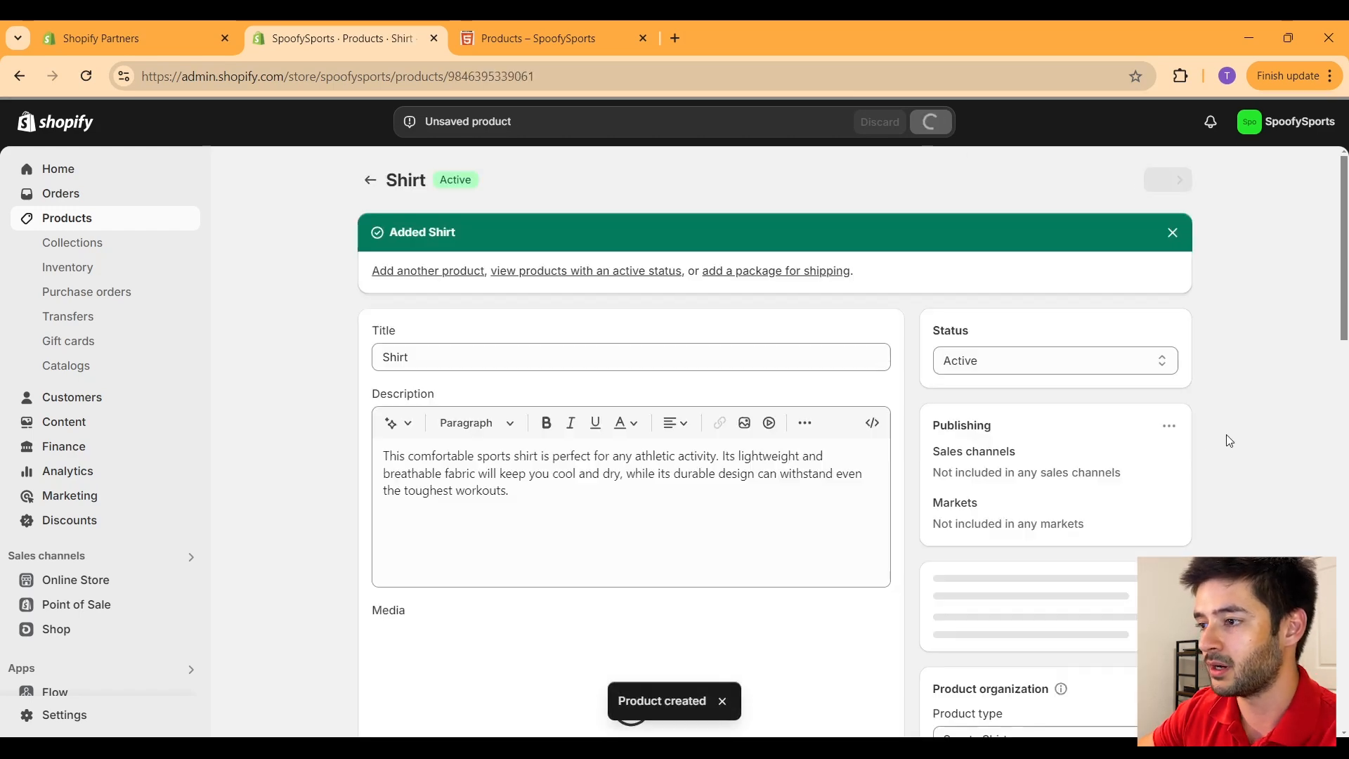
pyautogui.scroll(-15, 1346, 281)
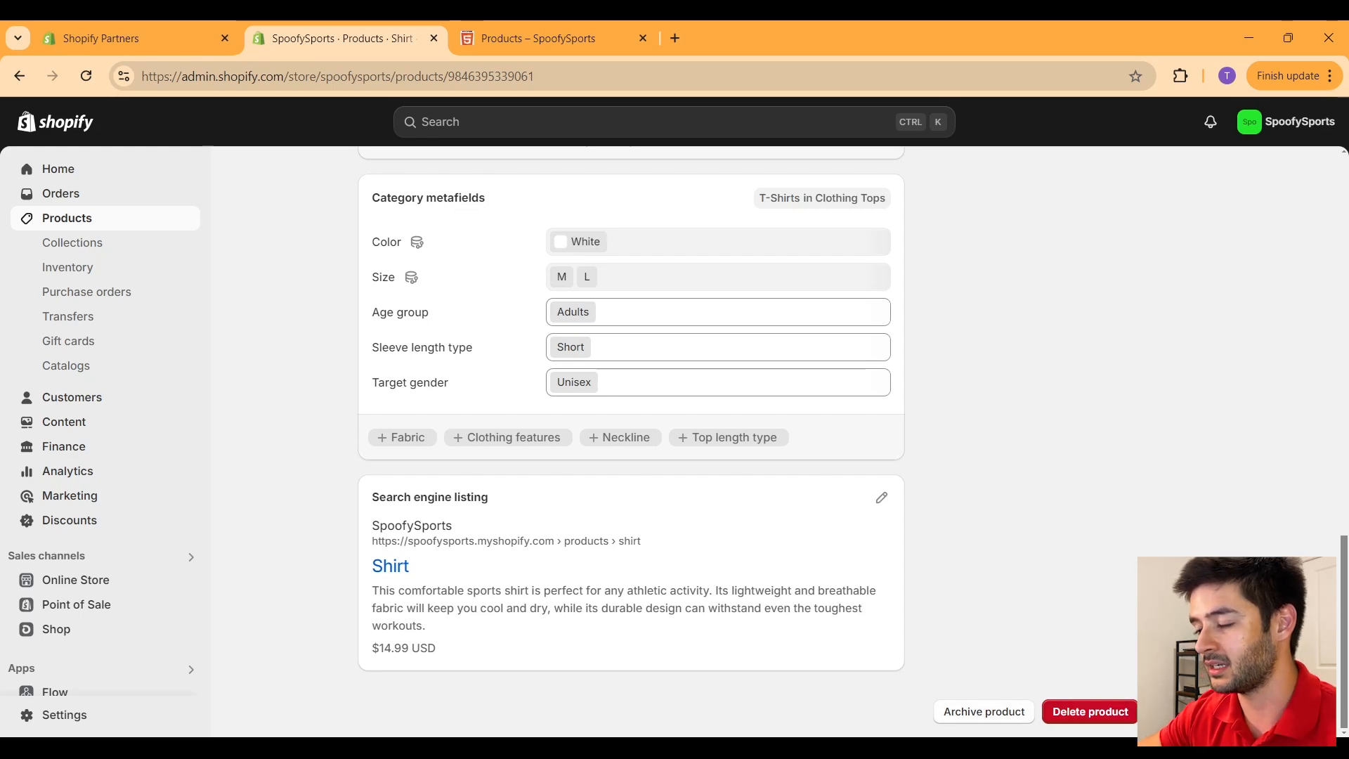
pyautogui.scroll(1, 1341, 664)
# Step: Reload the storefront's catalog to inspect the shirt's product card, and open the store's home page
pyautogui.click(560, 31)
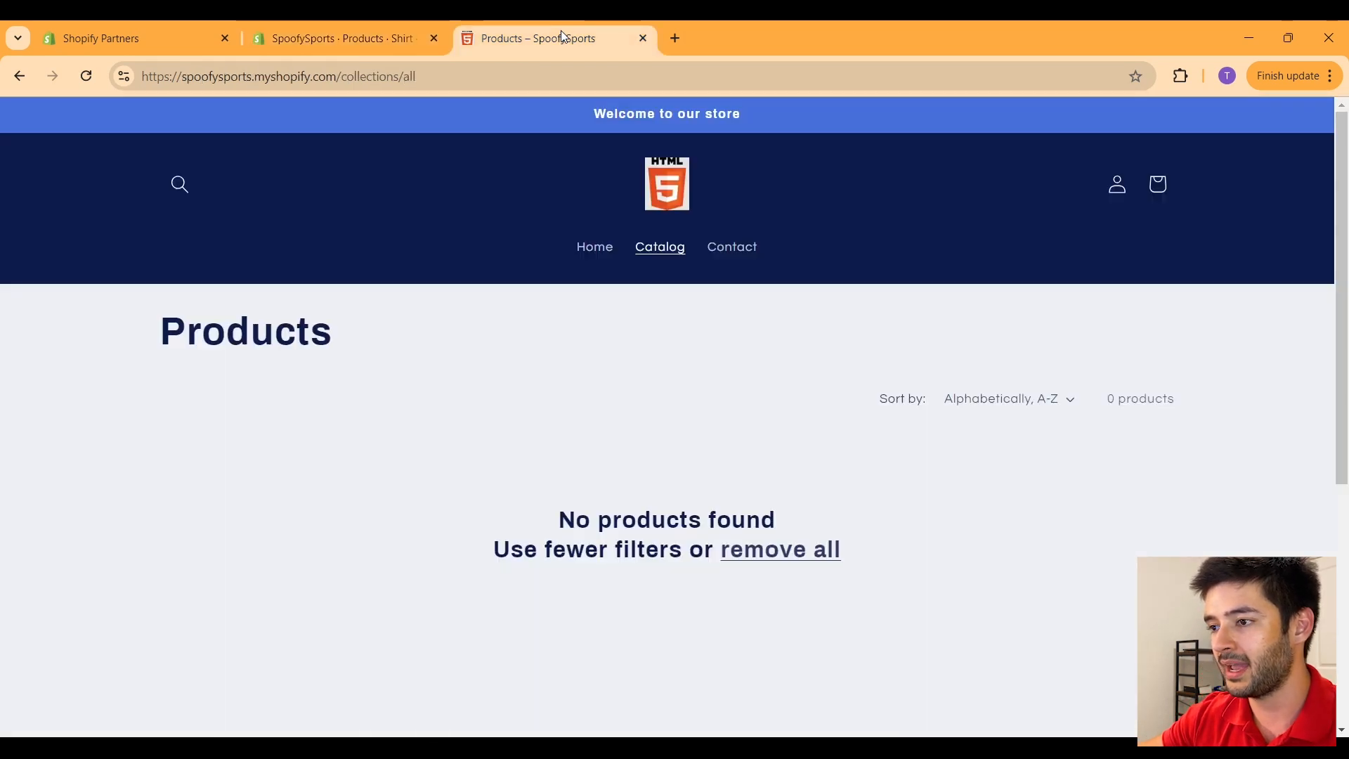
pyautogui.click(88, 76)
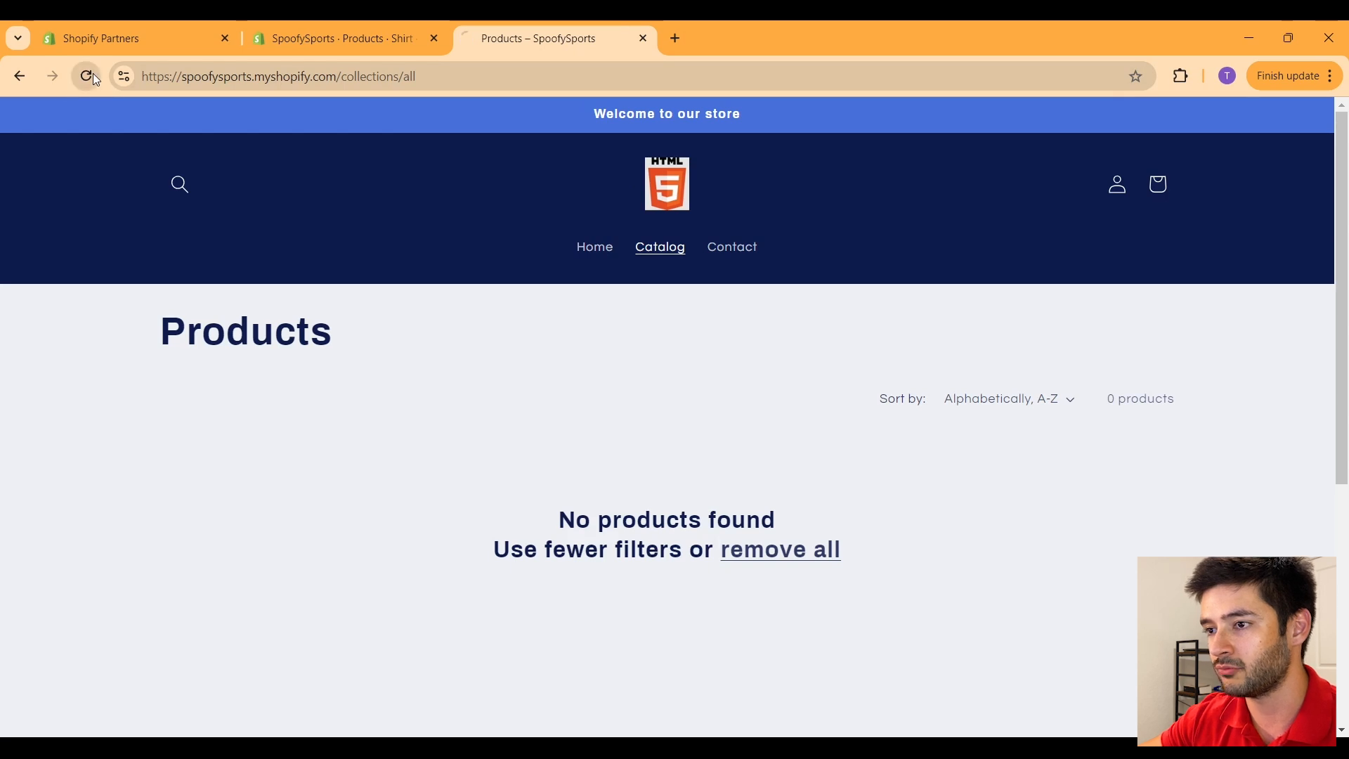
pyautogui.scroll(-1, 597, 387)
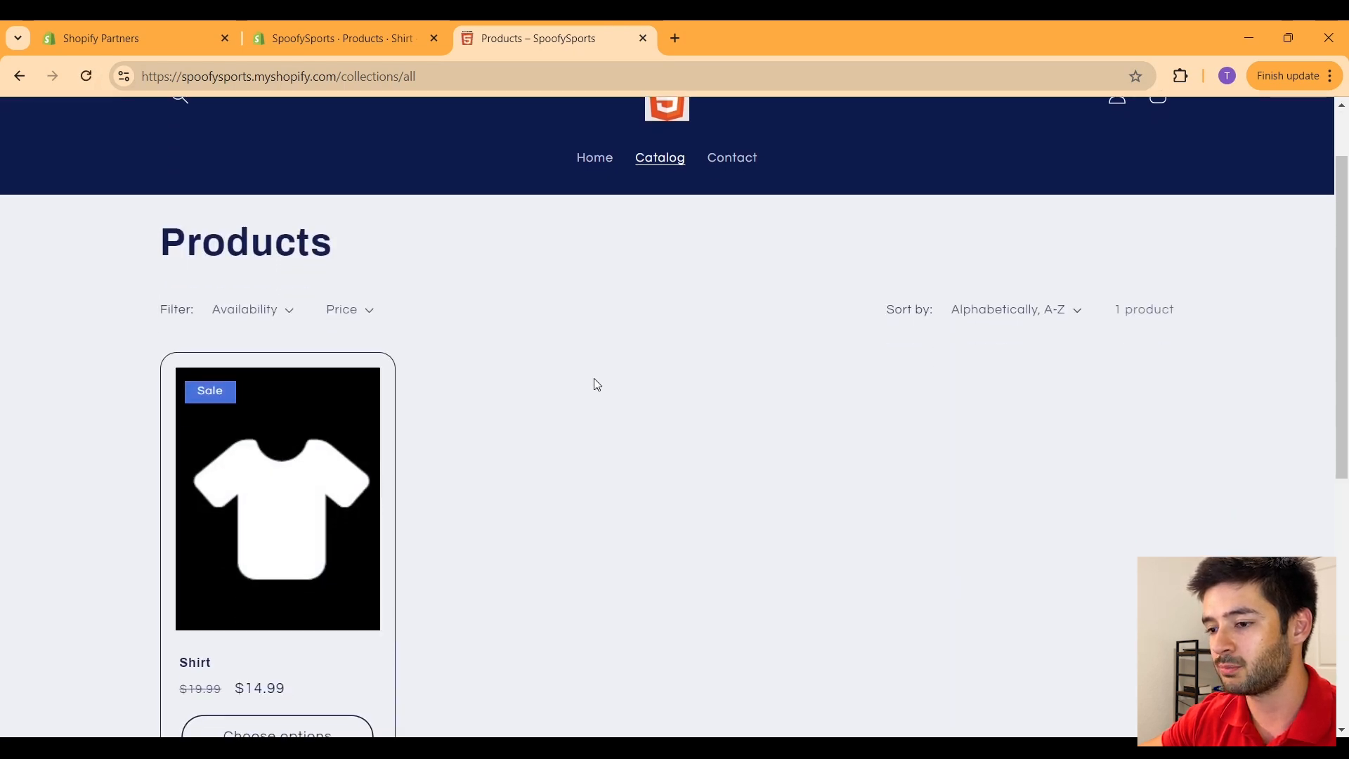
pyautogui.scroll(-1, 594, 381)
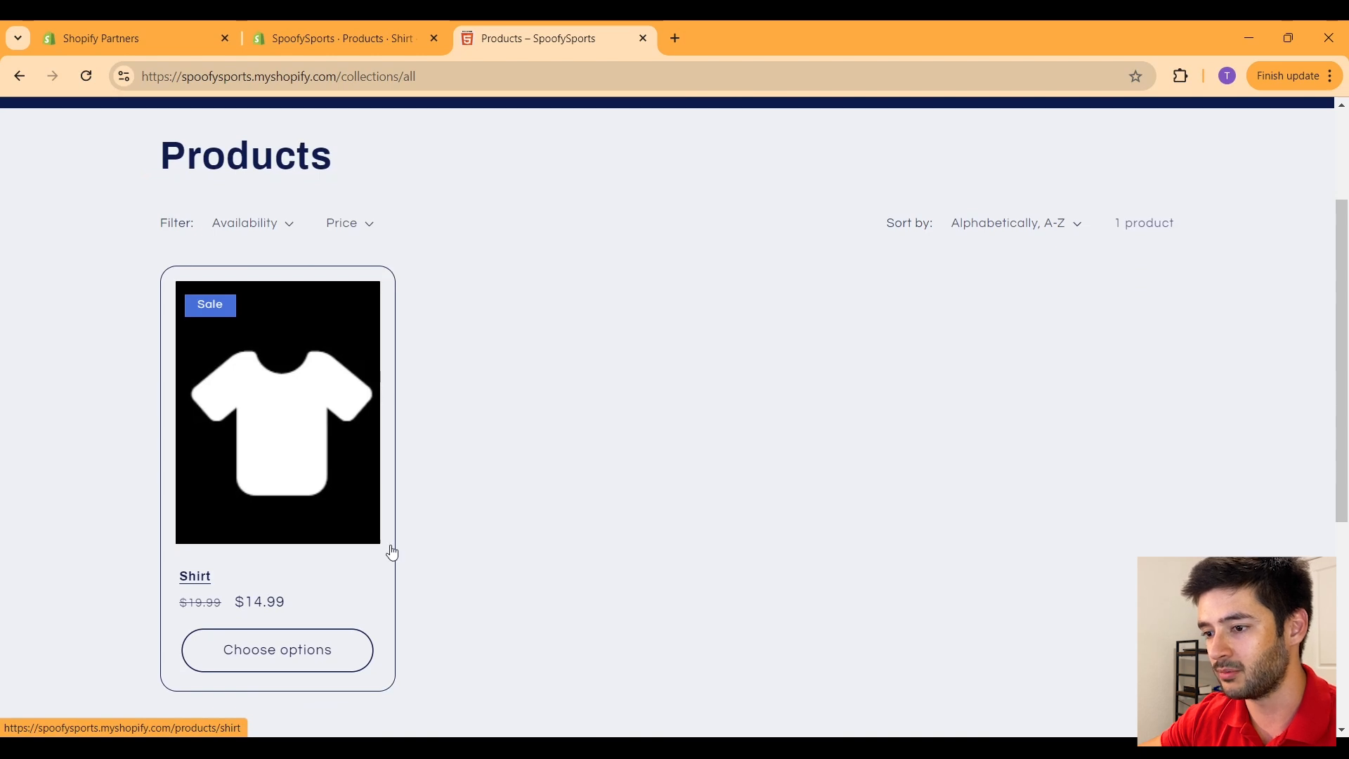
pyautogui.scroll(3, 326, 561)
pyautogui.click(596, 253)
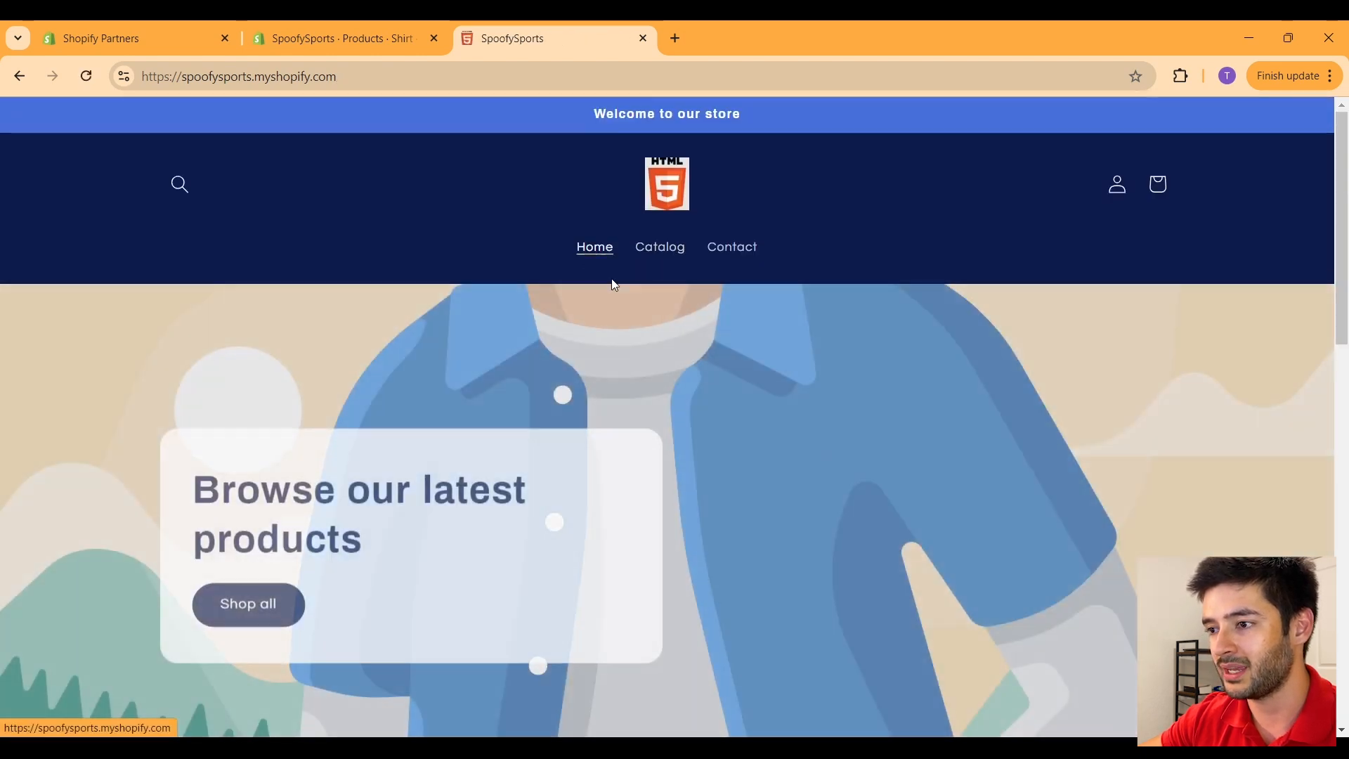
# Step: Check the shirt in the home page's featured products and open its product page from the catalog
pyautogui.scroll(-5, 697, 424)
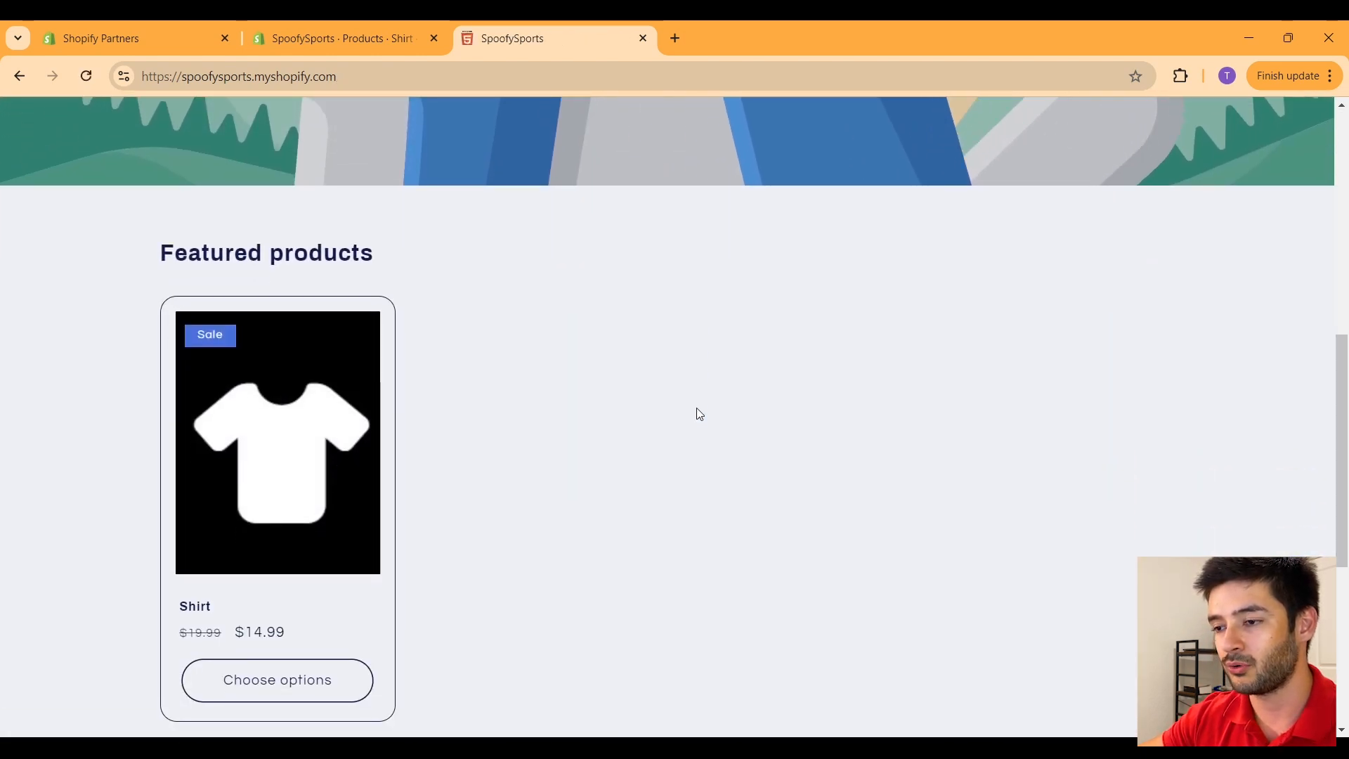
pyautogui.scroll(-1, 697, 408)
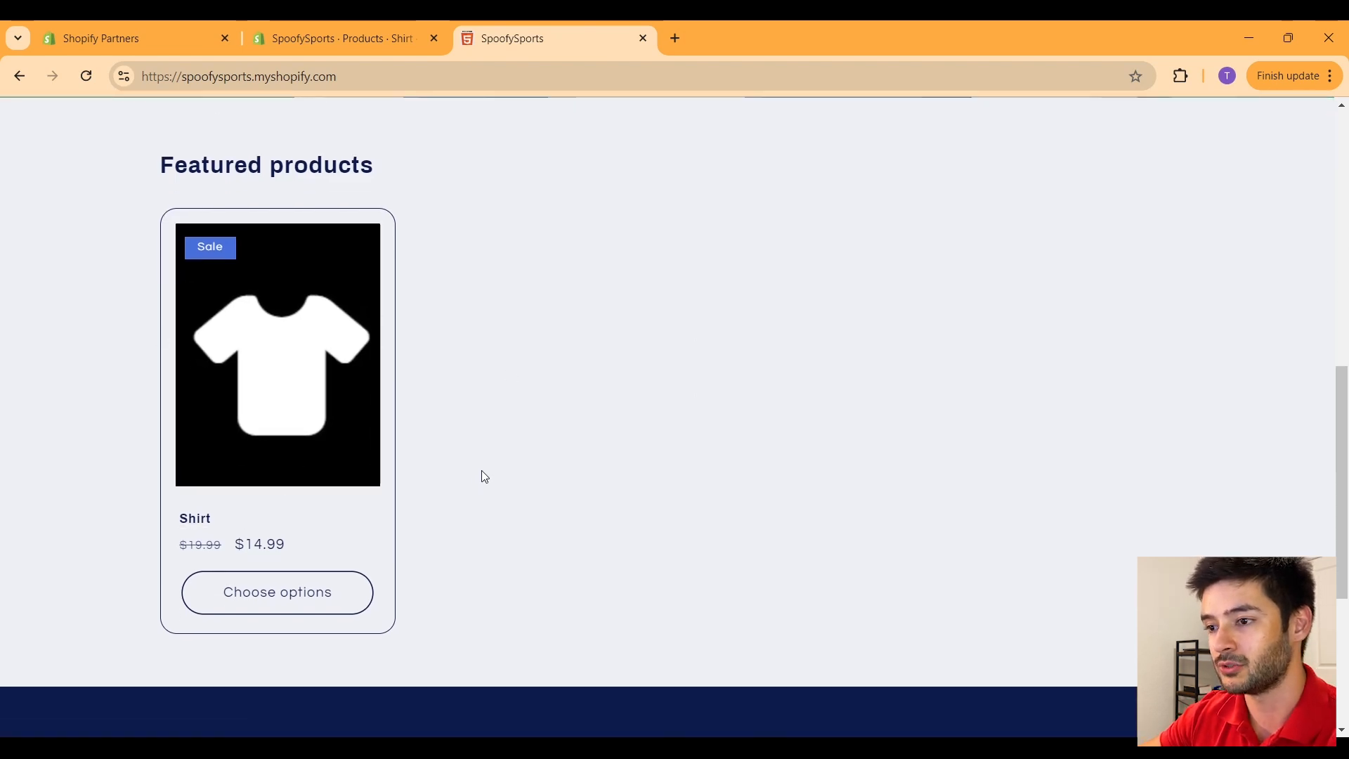
pyautogui.click(662, 241)
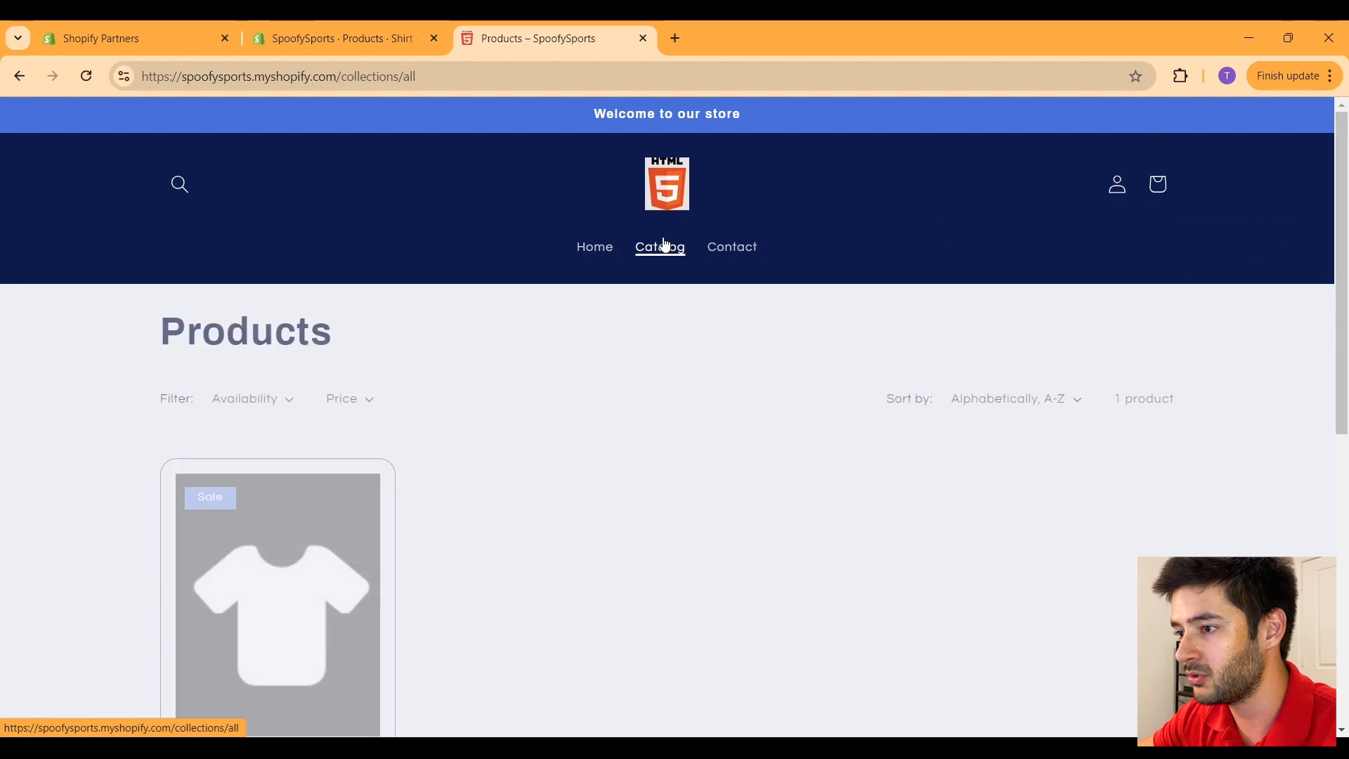
pyautogui.scroll(-2, 662, 239)
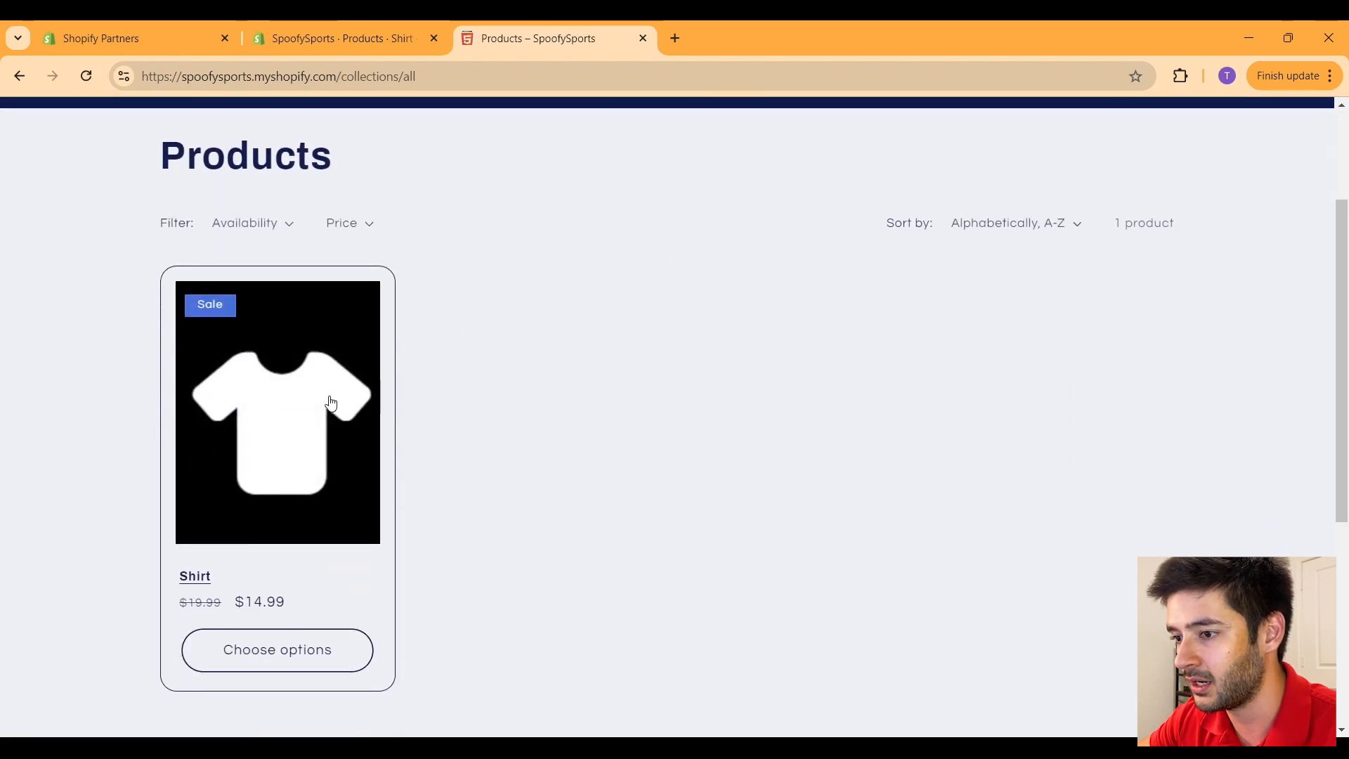
pyautogui.click(269, 388)
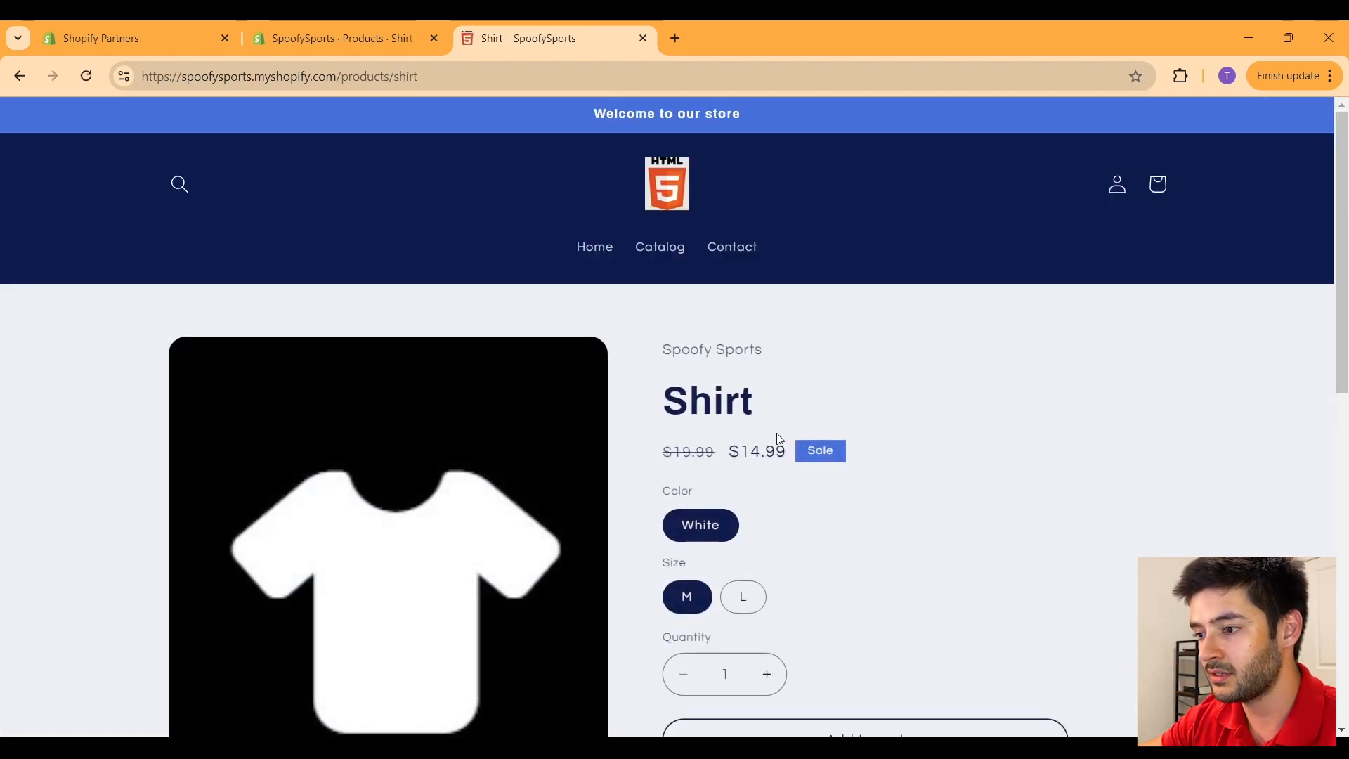
# Step: Choose size L for the white shirt on its product page
pyautogui.scroll(-3, 777, 439)
pyautogui.click(743, 347)
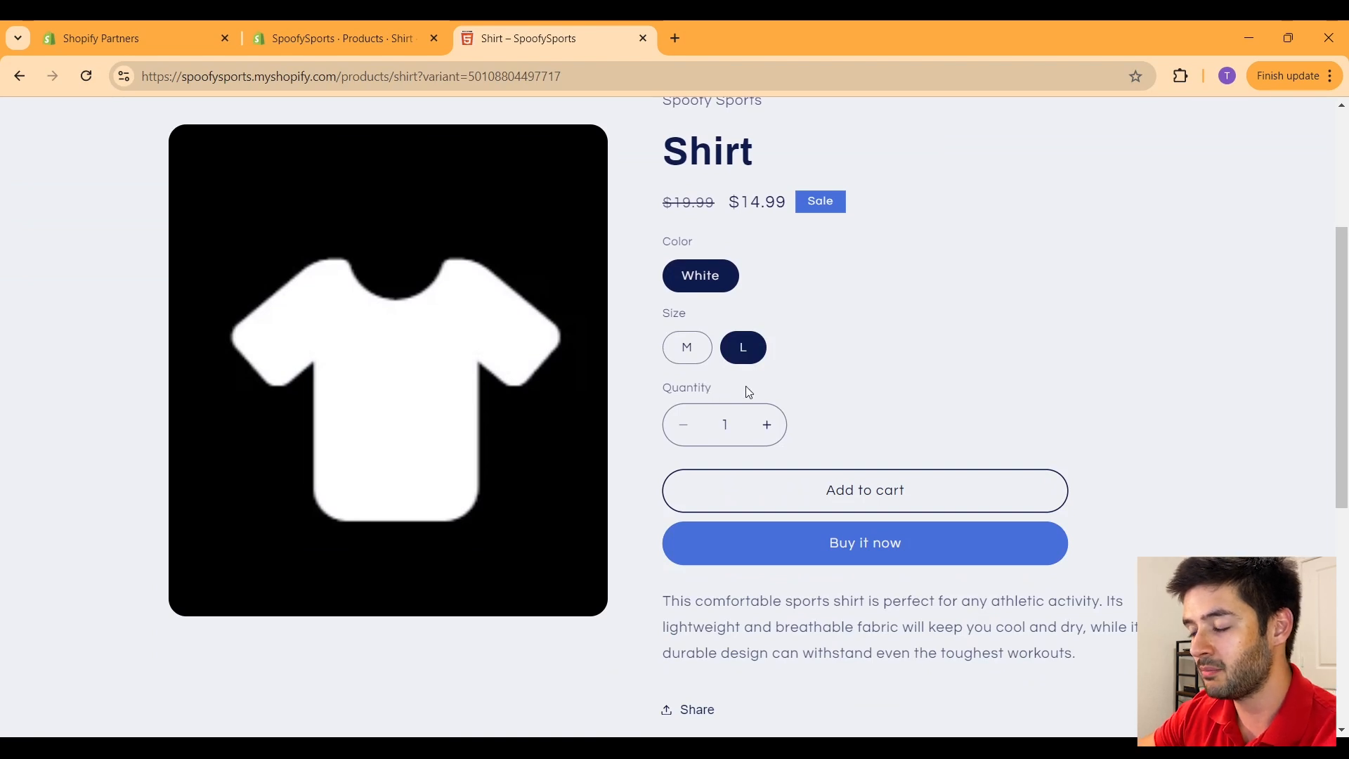
pyautogui.click(664, 395)
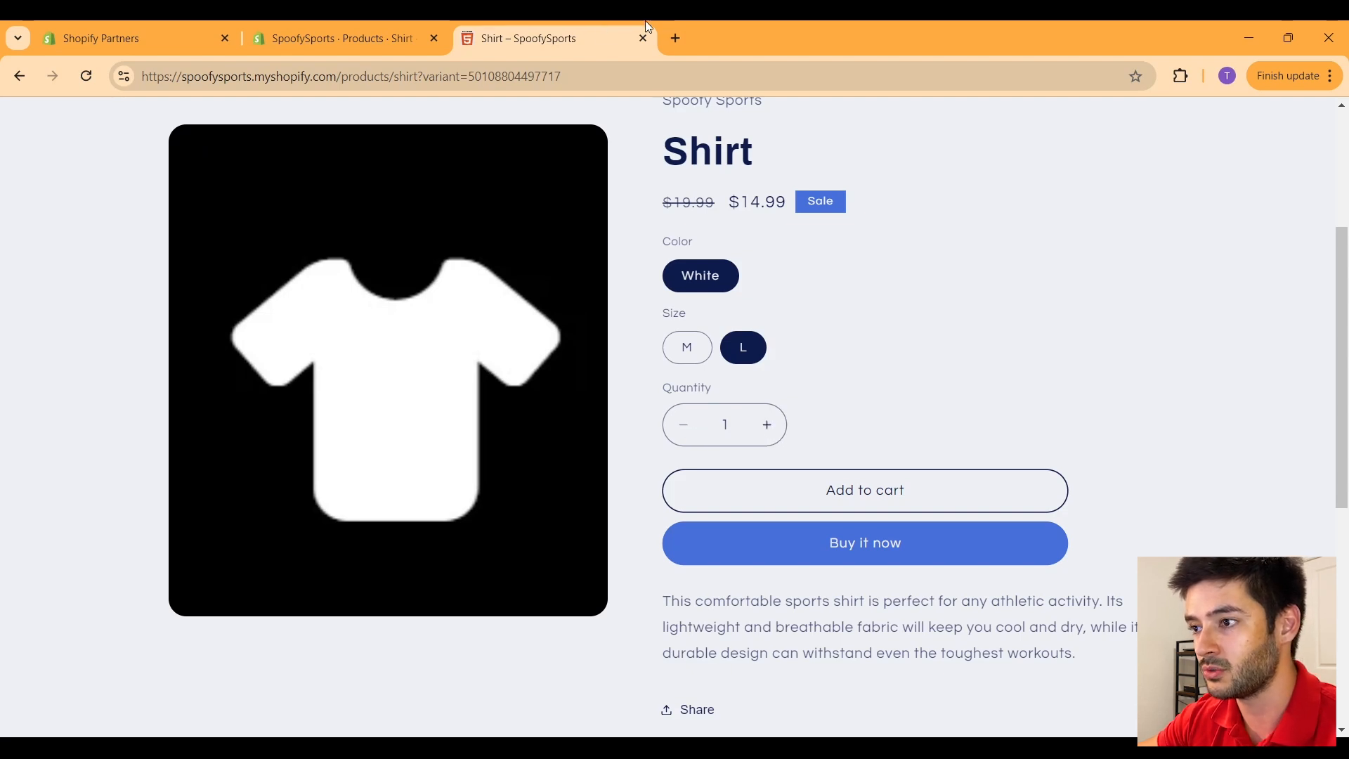
# Step: Switch to the shirt in the Shopify admin and expand its White variants to check the available stock of sizes M and L
pyautogui.click(330, 32)
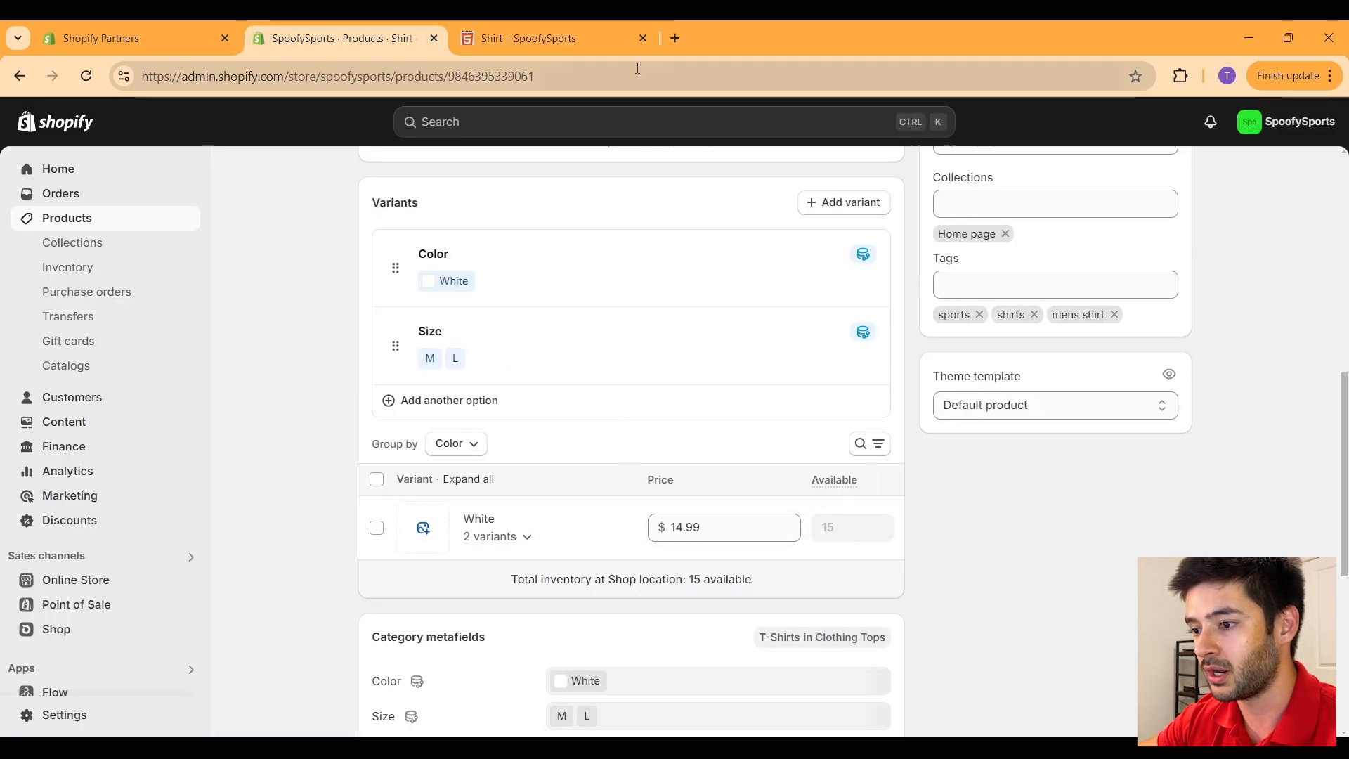
pyautogui.scroll(-5, 679, 284)
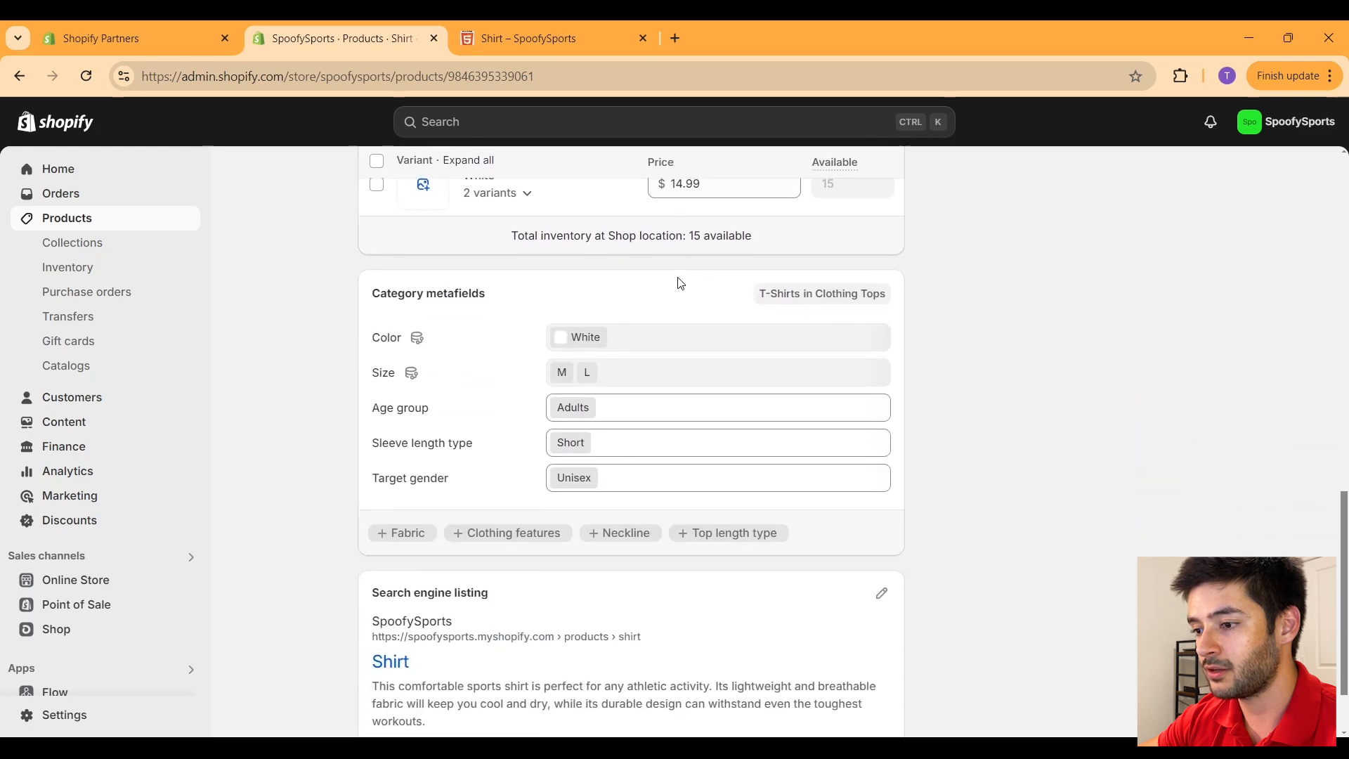
pyautogui.scroll(5, 679, 283)
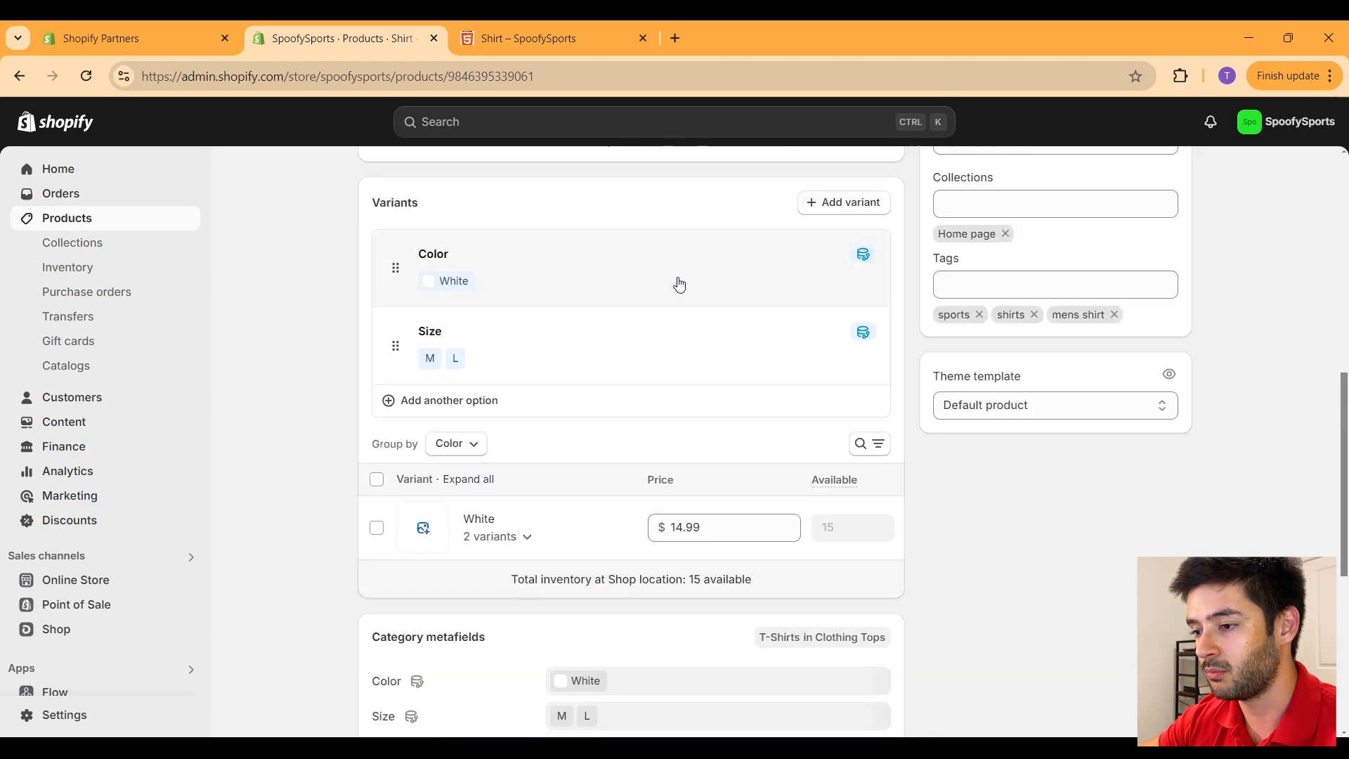
pyautogui.scroll(3, 678, 284)
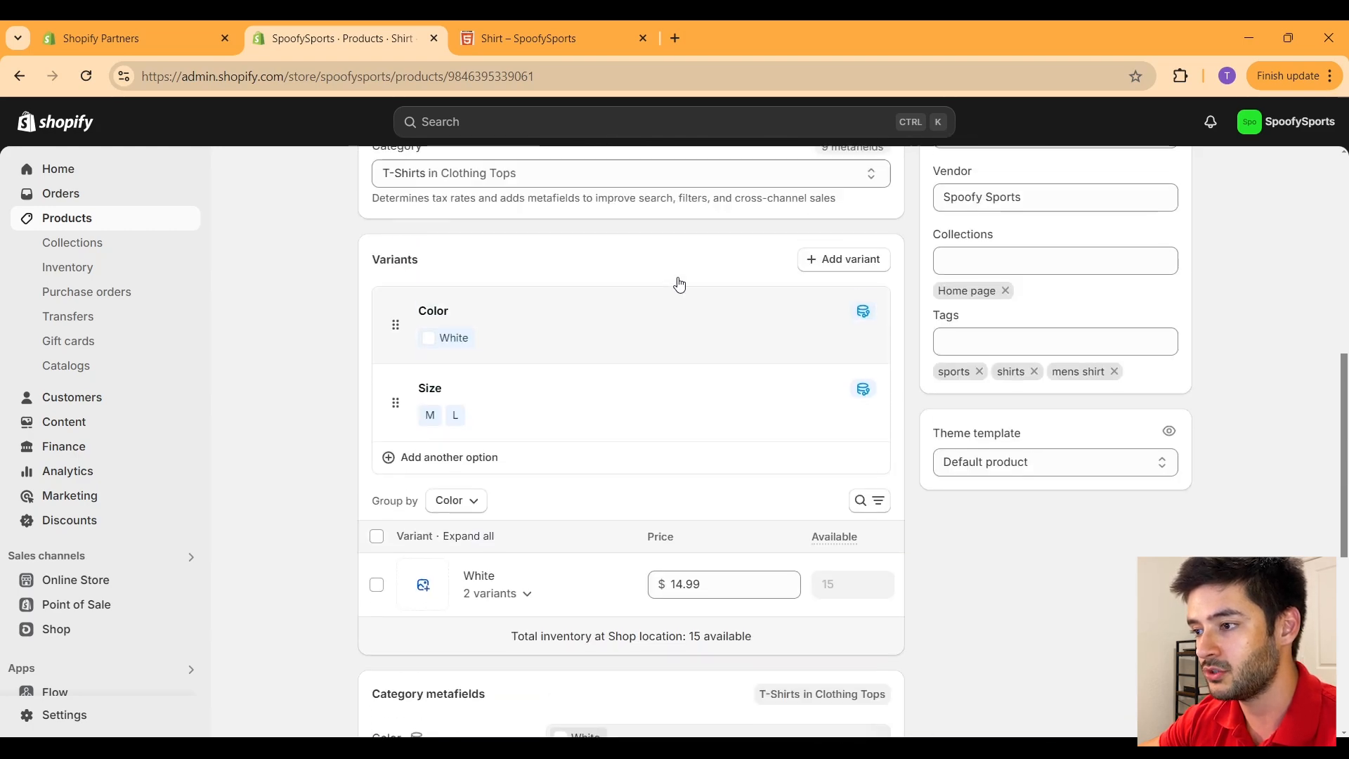
pyautogui.scroll(-3, 512, 560)
pyautogui.click(476, 536)
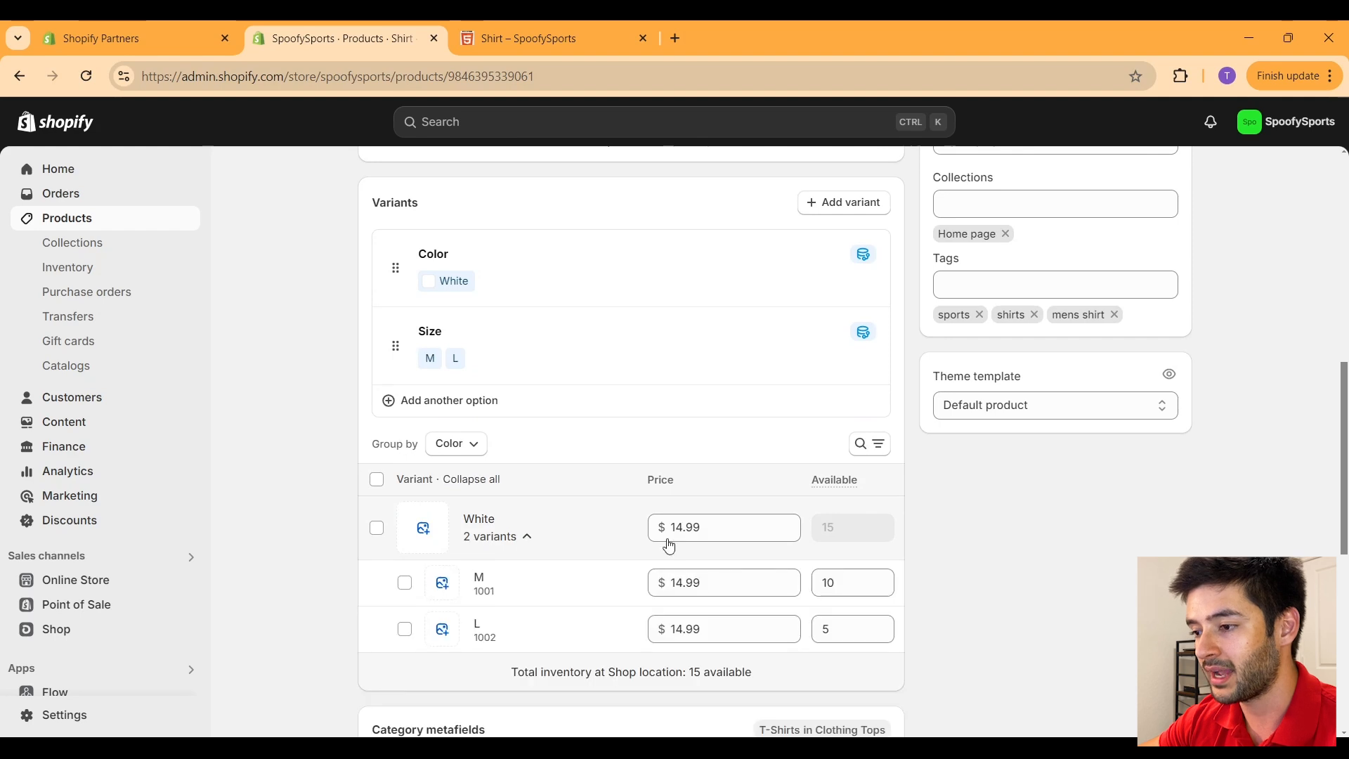
pyautogui.scroll(-1, 749, 524)
pyautogui.click(857, 500)
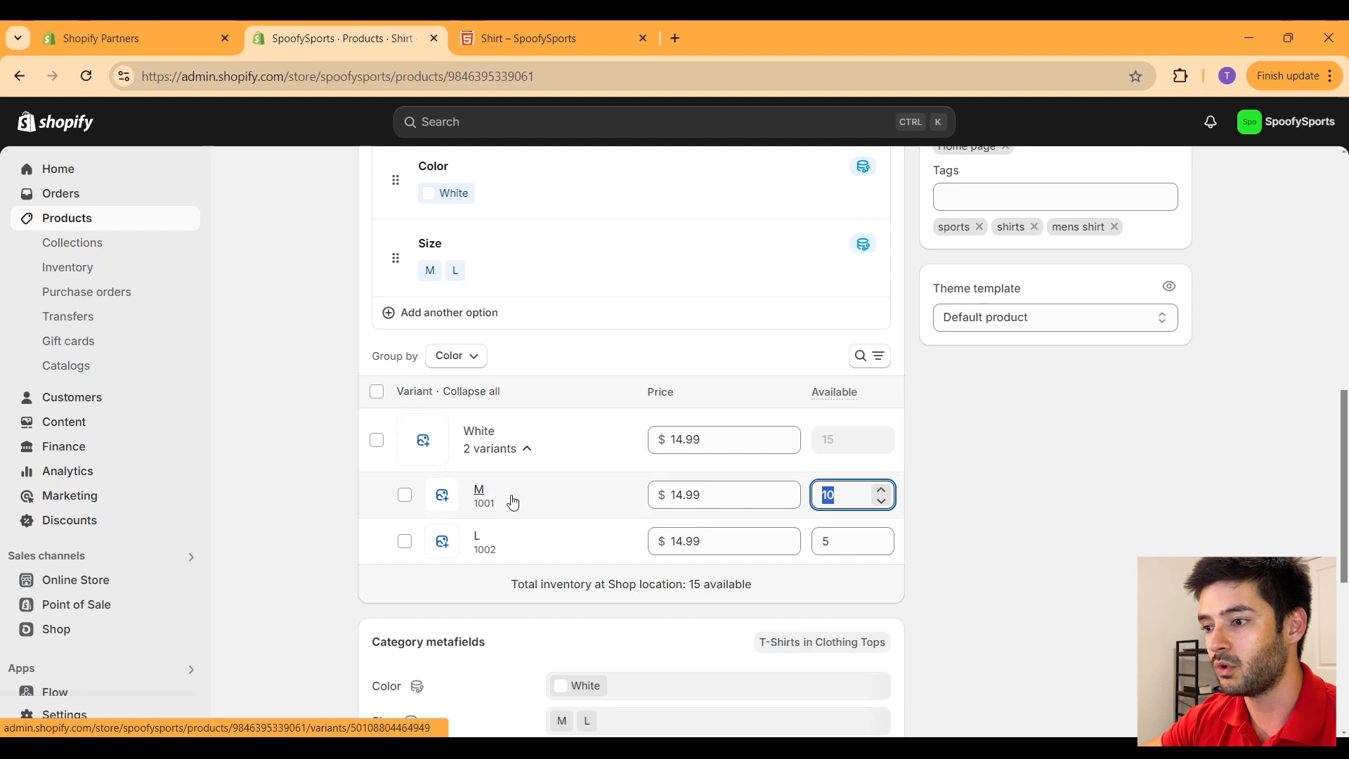
pyautogui.click(840, 541)
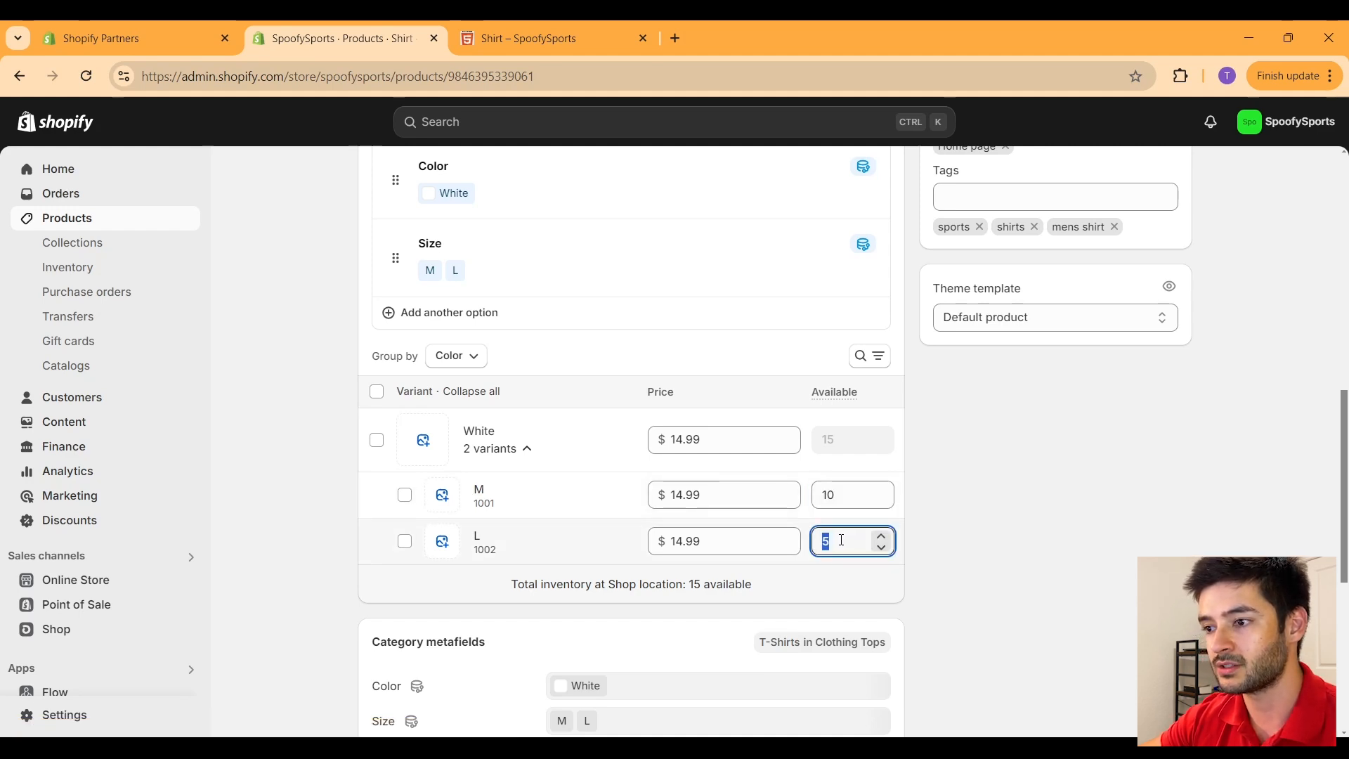
# Step: Switch back to the shirt's storefront page and add one white shirt in size L to the cart
pyautogui.hotkey('ctrl', 'Tab')
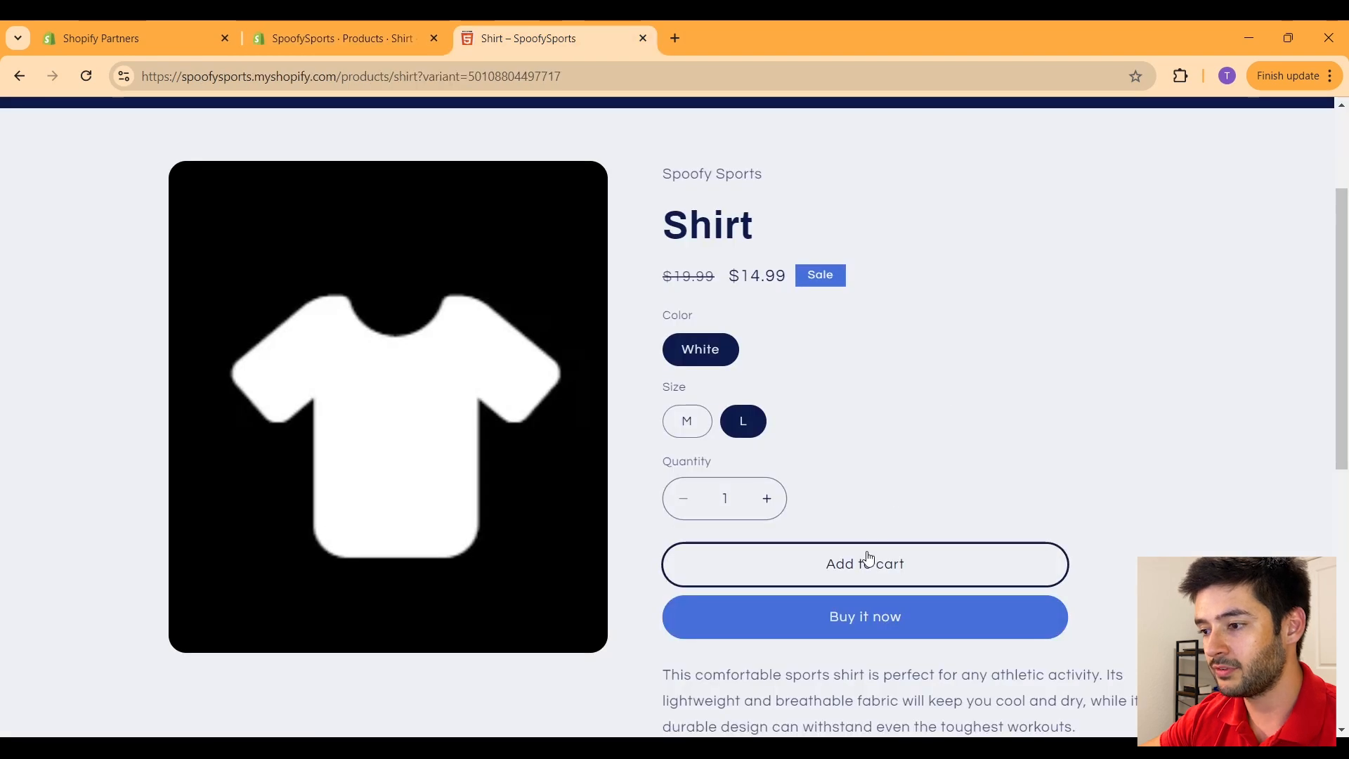
pyautogui.scroll(-1, 869, 556)
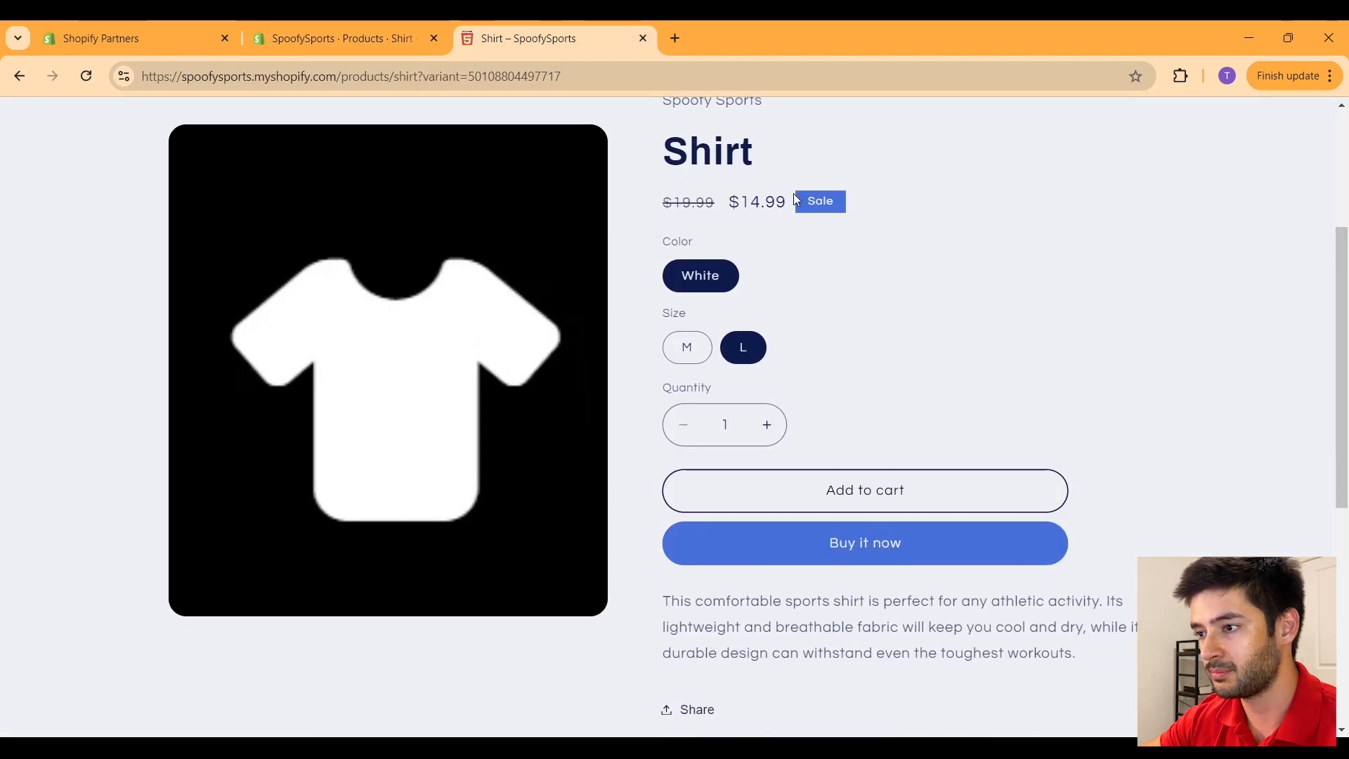
pyautogui.click(843, 481)
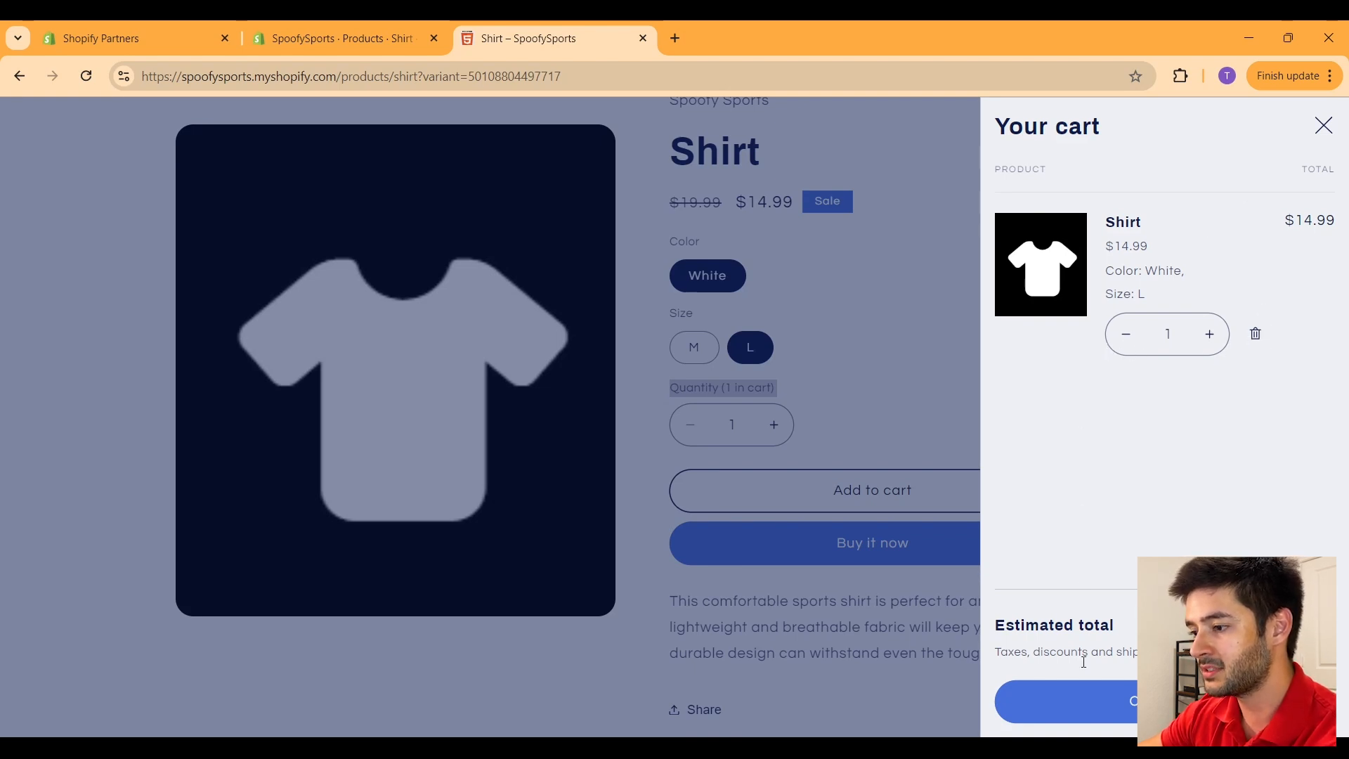
# Step: Proceed from the cart to checkout and review the contact, delivery, shipping method and payment sections
pyautogui.click(1068, 701)
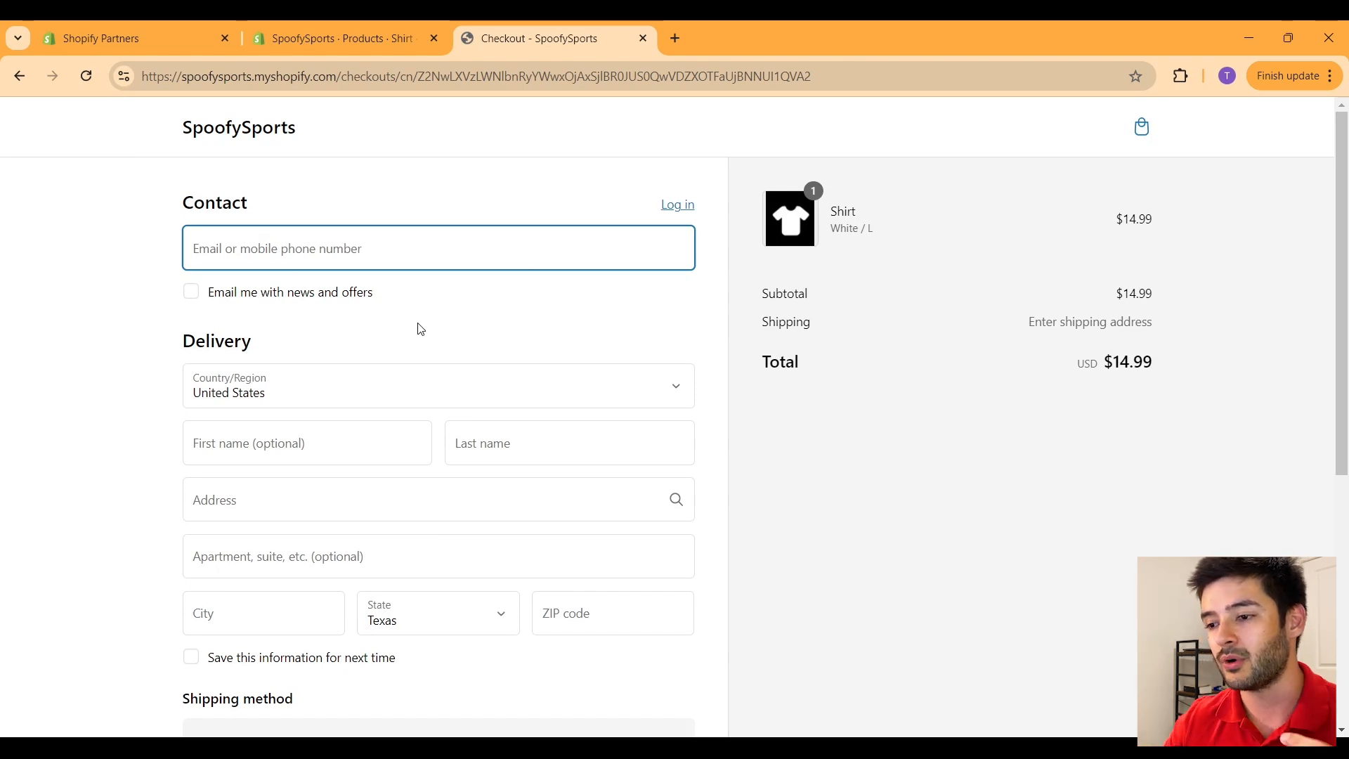
pyautogui.scroll(-2, 420, 489)
pyautogui.scroll(-2, 582, 479)
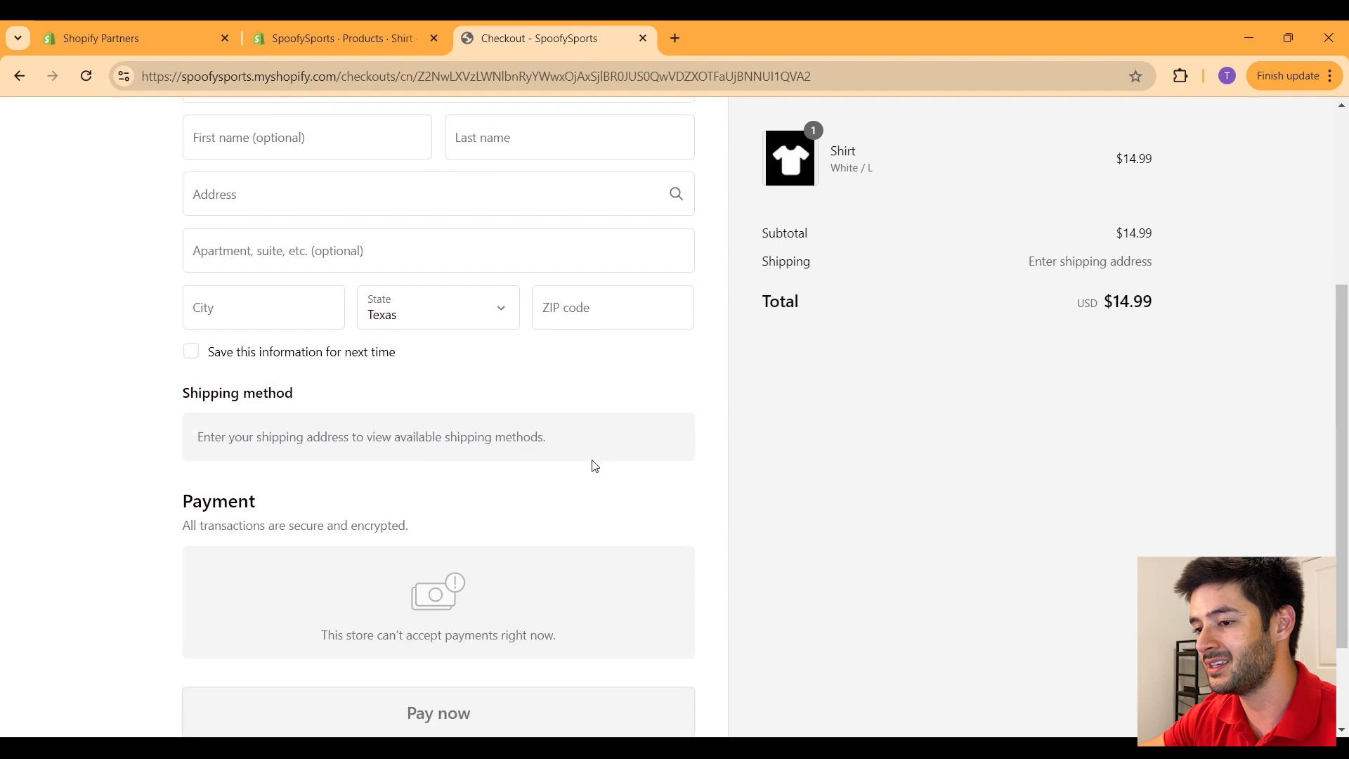